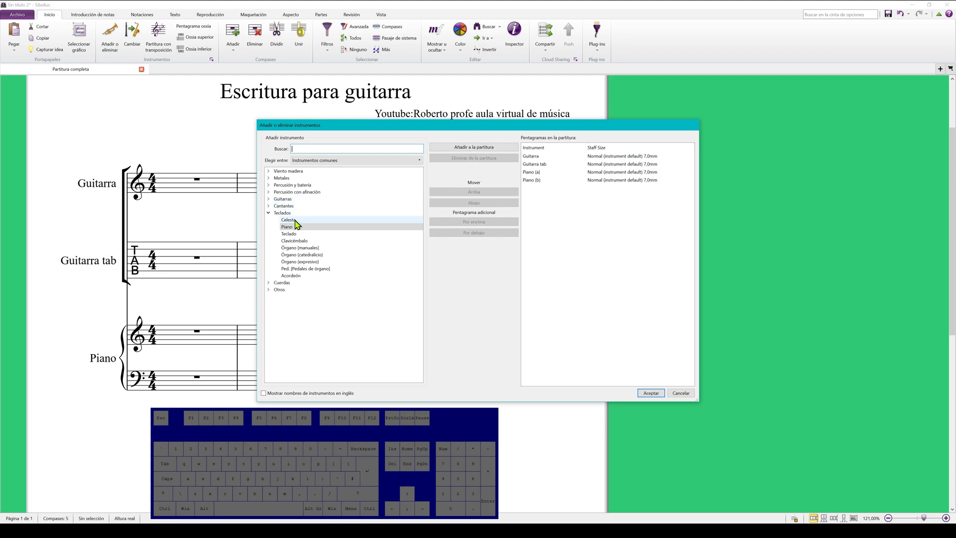
- Review the available guitar instruments and the score's Guitarra and Guitarra tab staves, then close the instrument settings
click(269, 199)
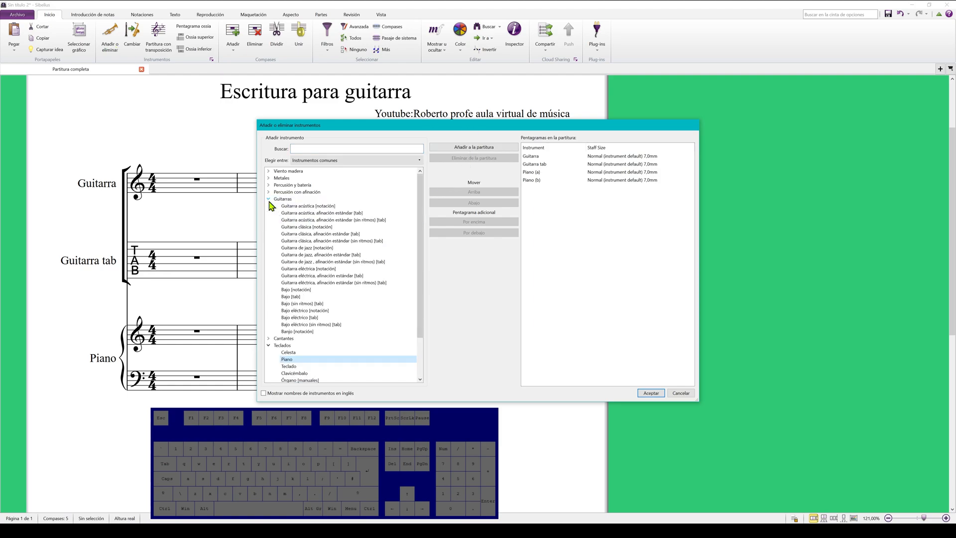
click(269, 200)
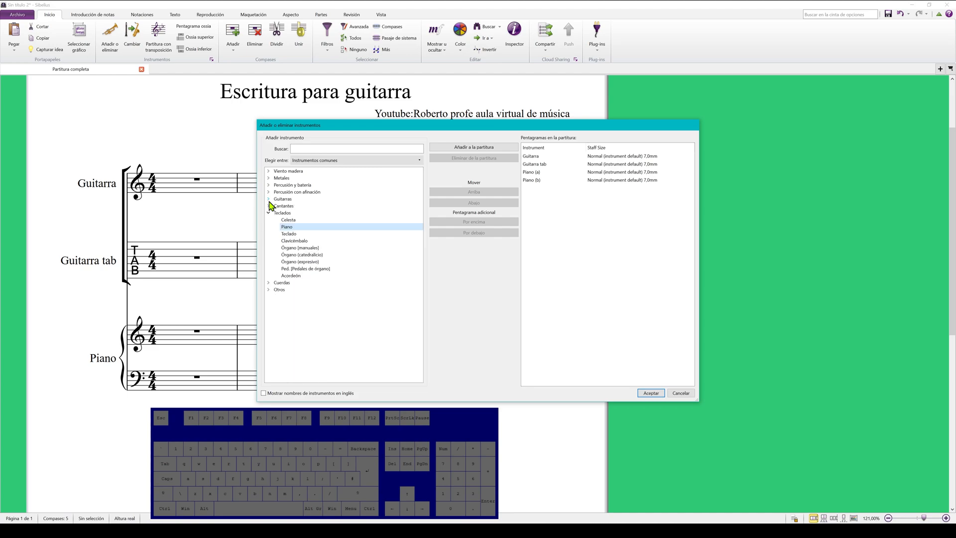
click(535, 157)
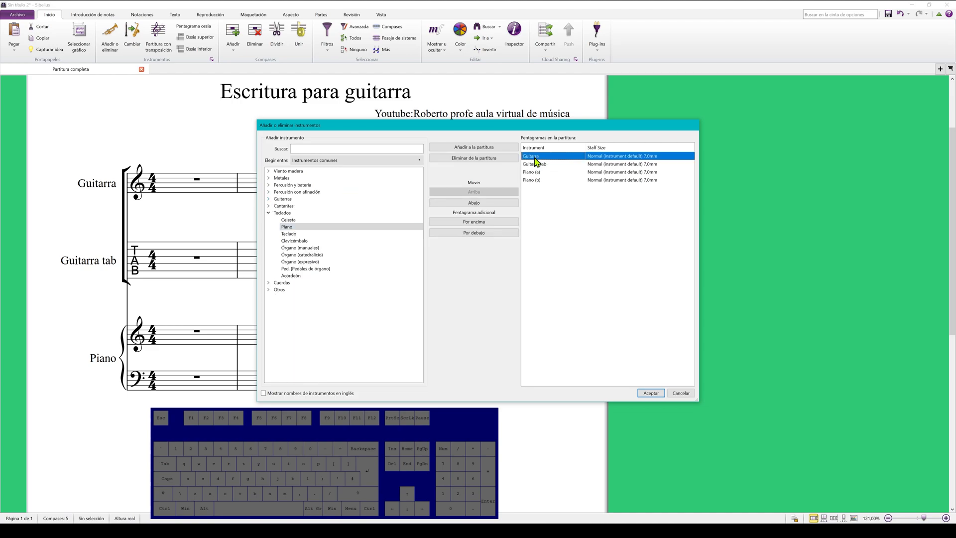
click(535, 165)
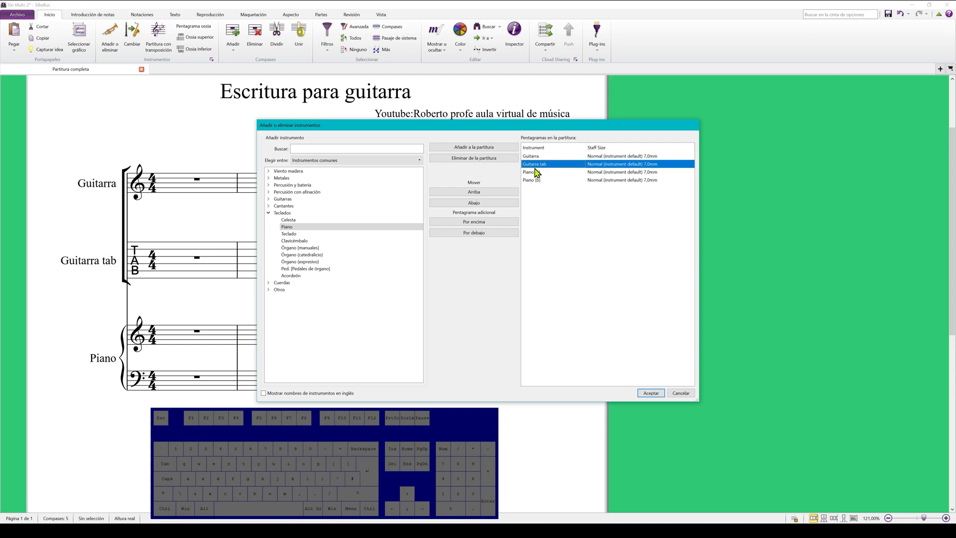
click(269, 200)
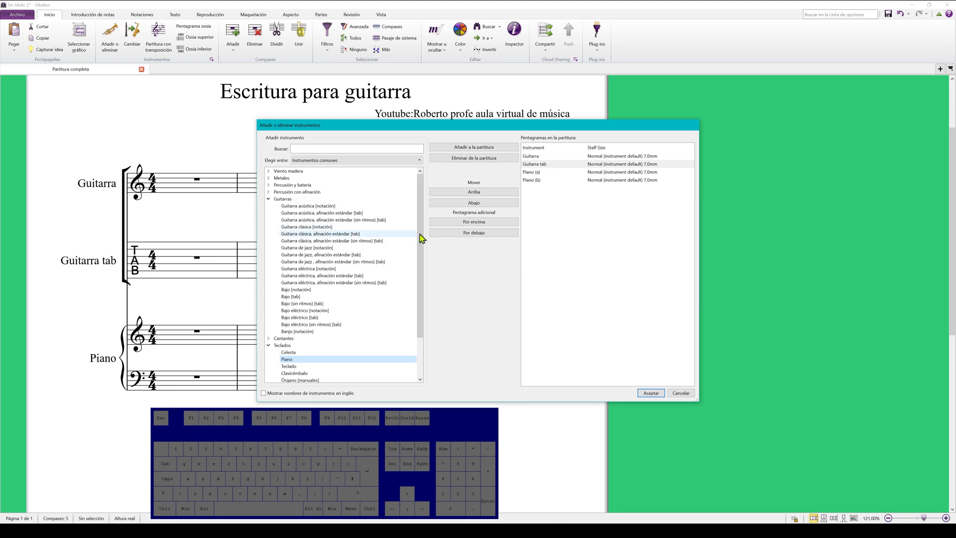
click(643, 393)
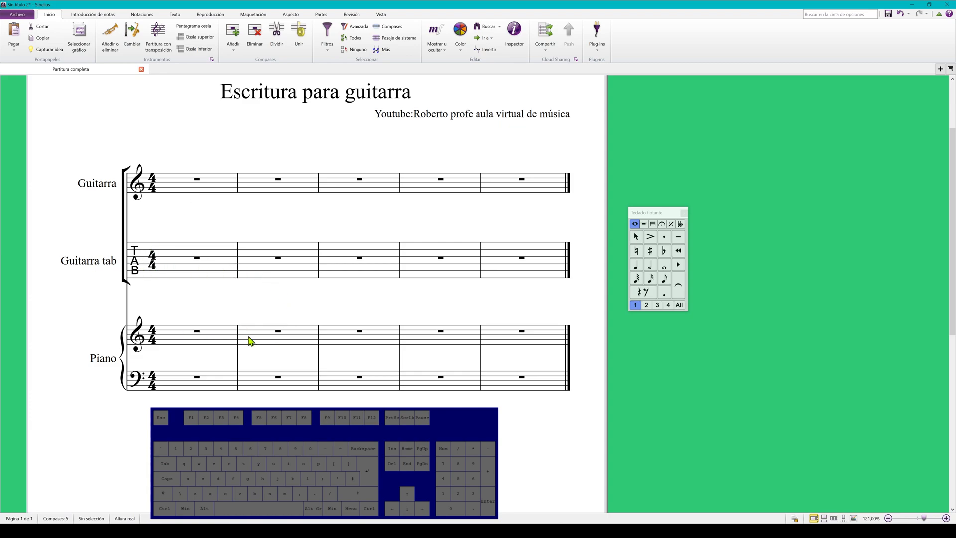
- Fill bar 1 of the guitar tab with quarter notes: fret 3 on the fifth string, then frets 0, 2 and 3 on the fourth
click(635, 265)
click(160, 272)
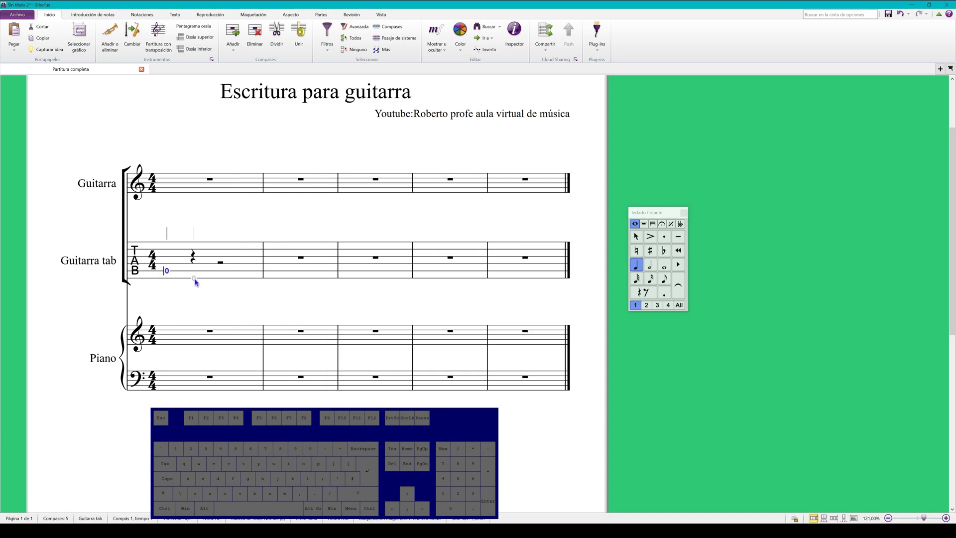
key(3)
key(Right)
key(Up)
key(Right)
key(2)
key(Right)
key(3)
key(Right)
- Fill bar 2 of the guitar tab with quarter notes: frets 0 and 2 on the third string, frets 0 and 1 on the second
key(0)
key(Right)
key(2)
key(Right)
key(Up)
key(0)
key(Right)
key(1)
key(Escape)
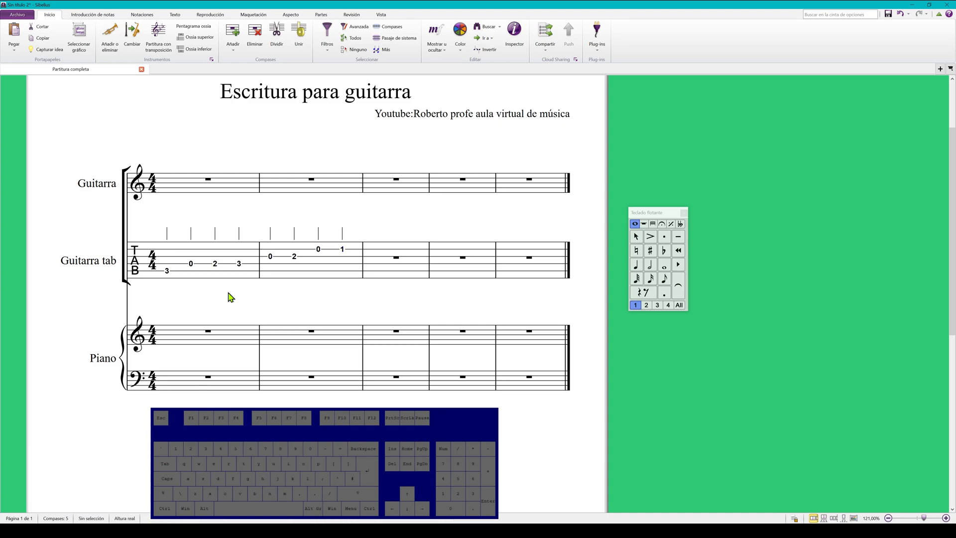
- Copy bars 1 and 2 of the guitar tab into the same bars of the Guitarra notation staff
click(249, 277)
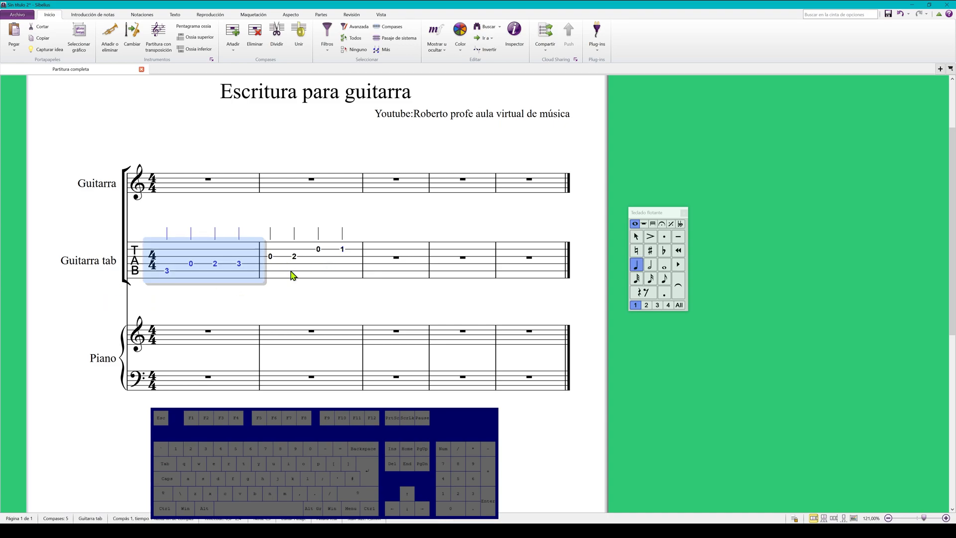
shift+click(346, 273)
key(ctrl+c)
click(216, 190)
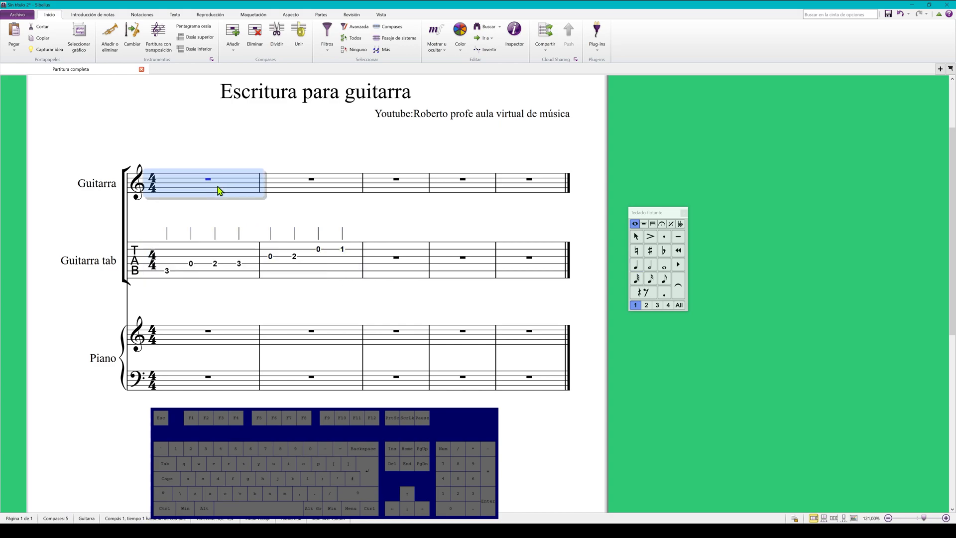
shift+click(300, 195)
key(ctrl+v)
click(310, 301)
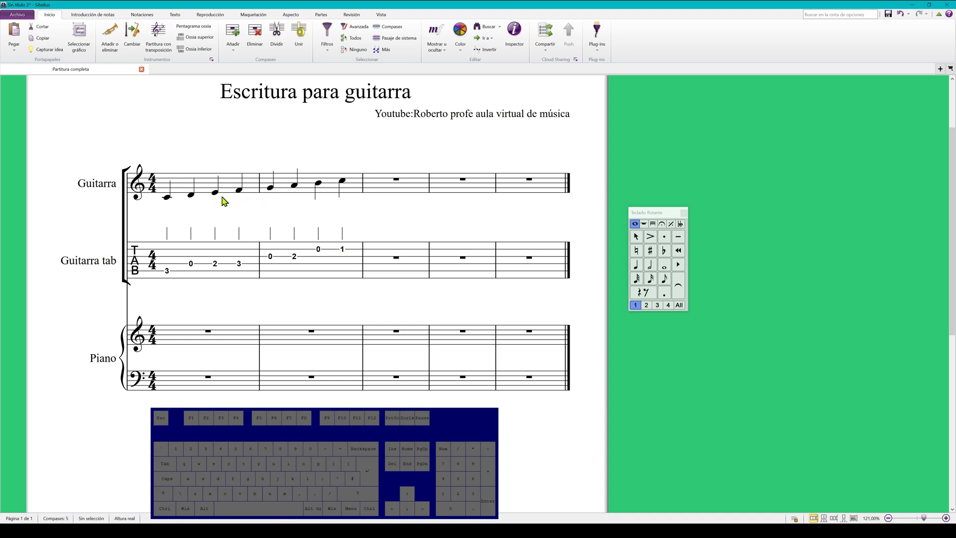
- Copy bars 1 and 2 of the guitar tab into the piano's treble staff and raise the copied notes one octave
click(203, 258)
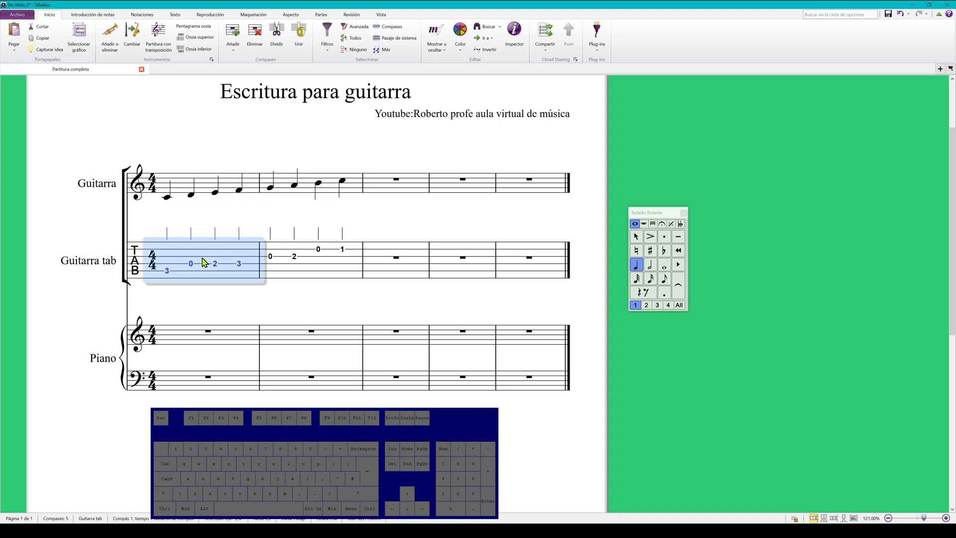
shift+click(347, 274)
key(ctrl+c)
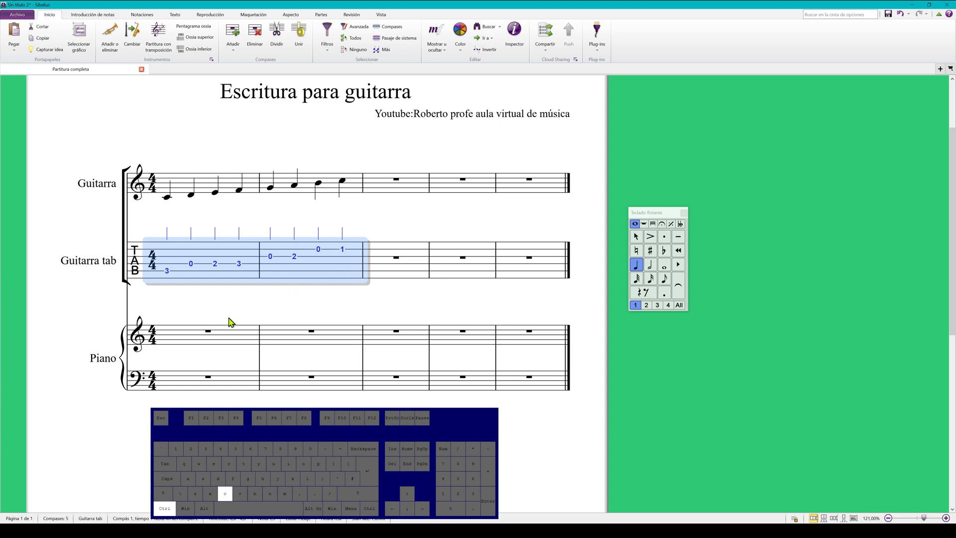
click(229, 343)
key(ctrl+v)
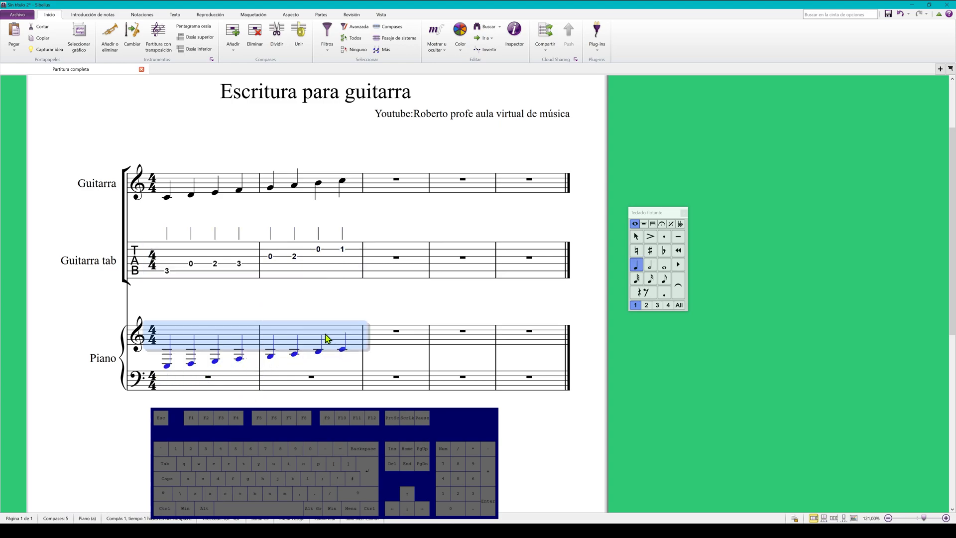
key(ctrl)
key(ctrl+Up)
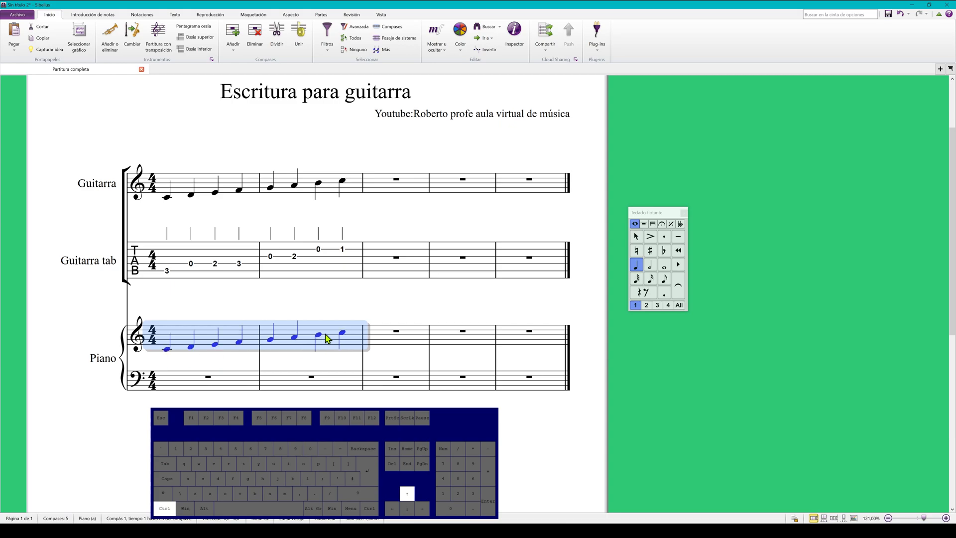
click(324, 365)
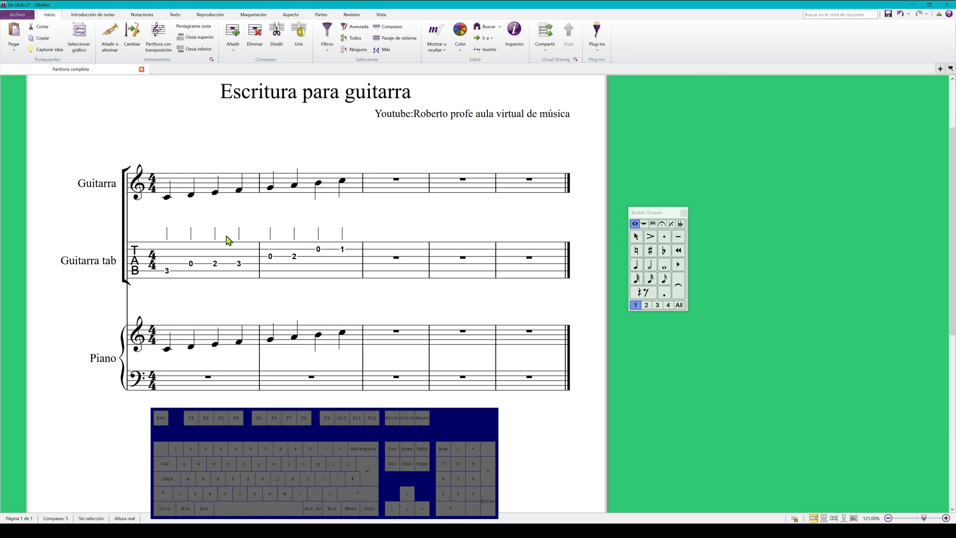
- Play back the first two bars with the guitar tab selected, and again with the piano's treble staff selected
click(209, 258)
key(space)
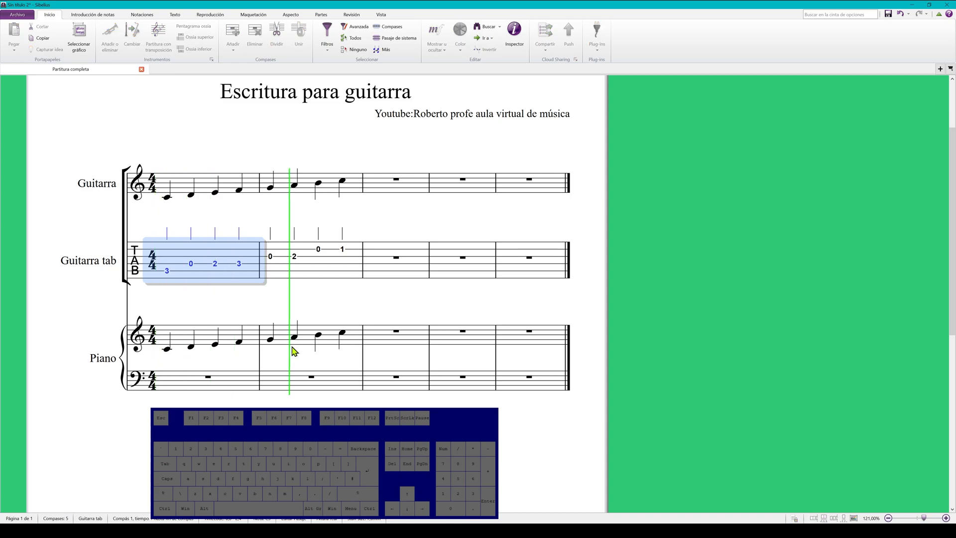
key(space)
click(217, 340)
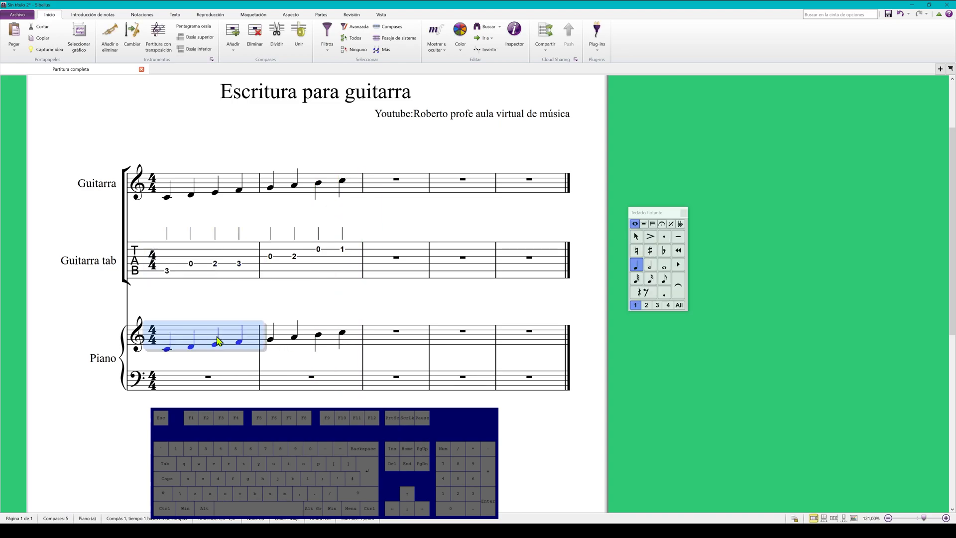
shift+click(351, 342)
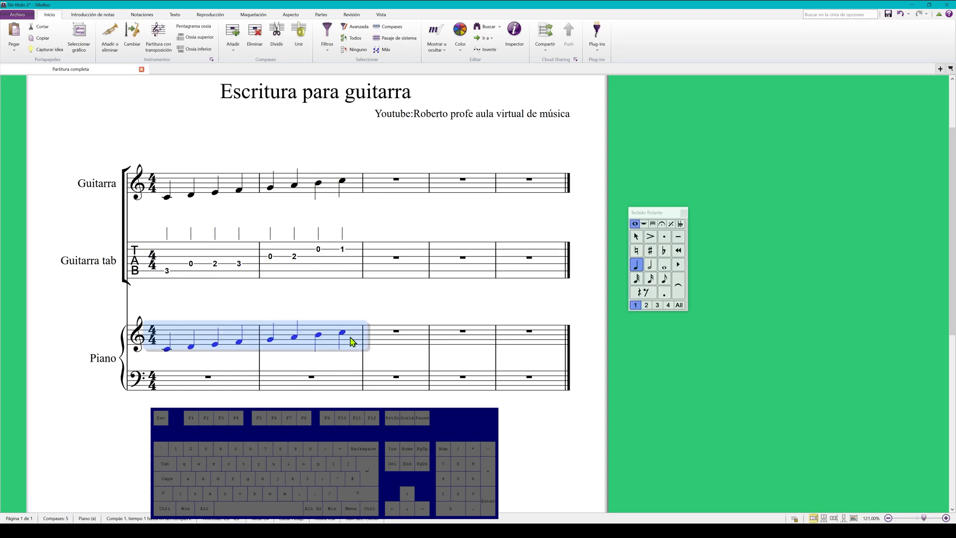
key(space)
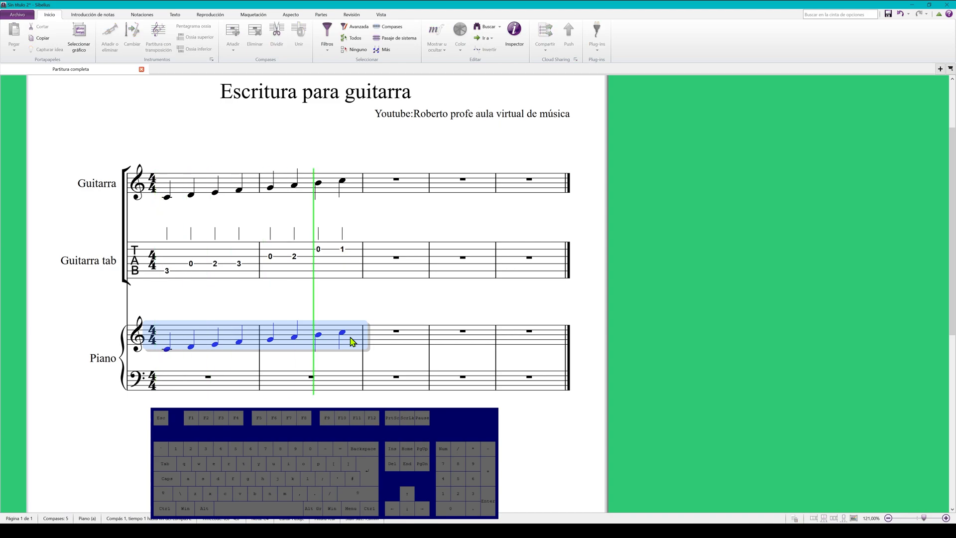
key(space)
click(318, 306)
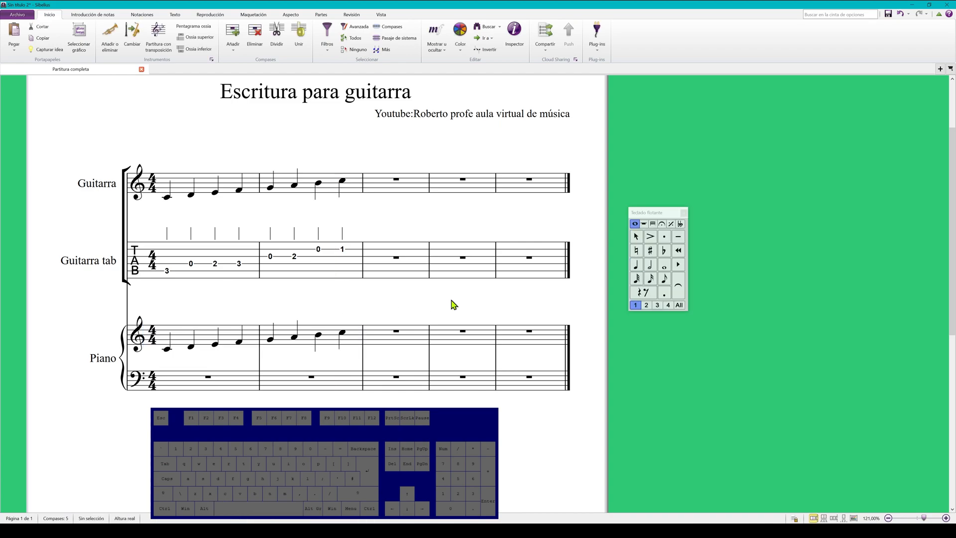
- Enter eighth notes A, B, C, D and a half note E in bar 3 of the piano's treble staff
click(664, 279)
click(379, 336)
click(382, 333)
click(387, 332)
click(394, 330)
key(5)
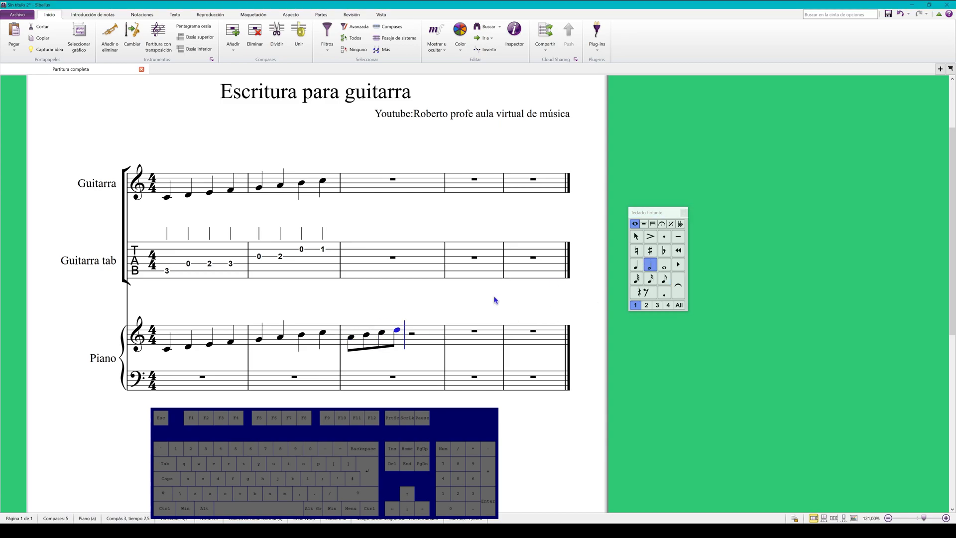
click(418, 328)
click(438, 320)
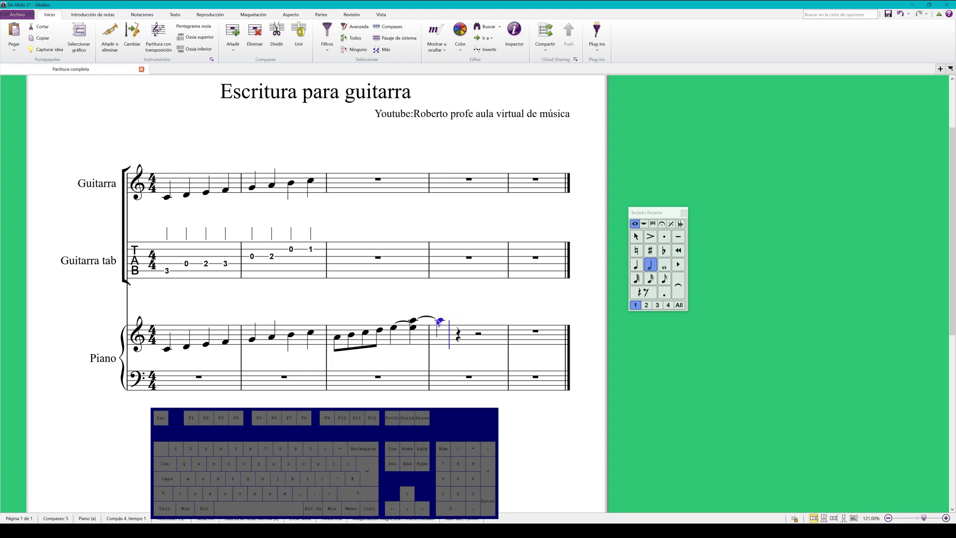
key(ctrl+z)
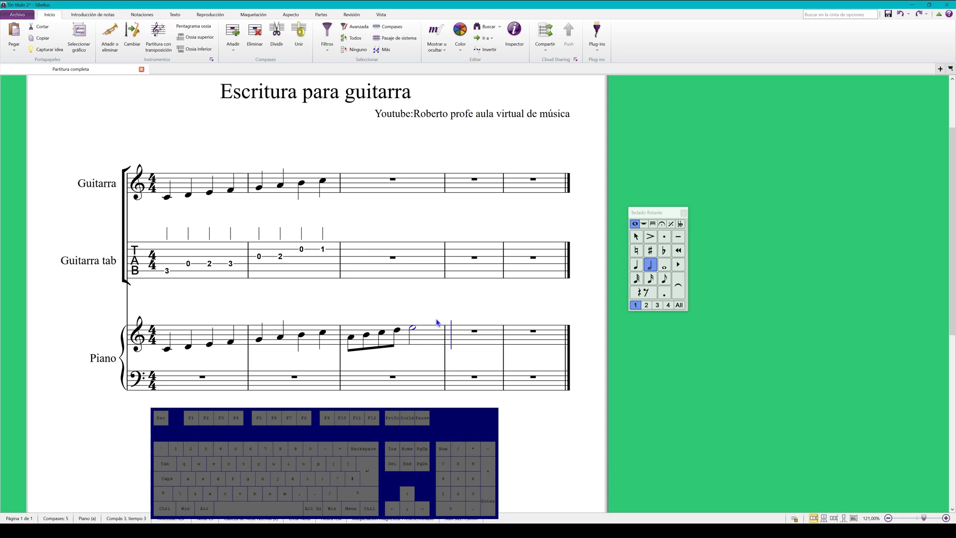
key(Escape)
- Copy bar 3 of the piano's treble staff into bar 3 of the guitar tab
click(433, 338)
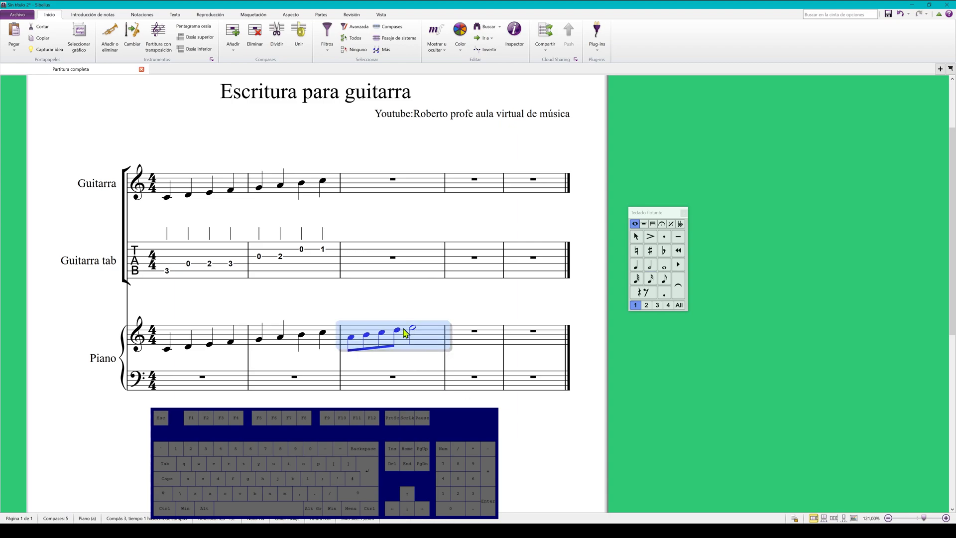
key(ctrl+c)
click(402, 276)
key(ctrl+v)
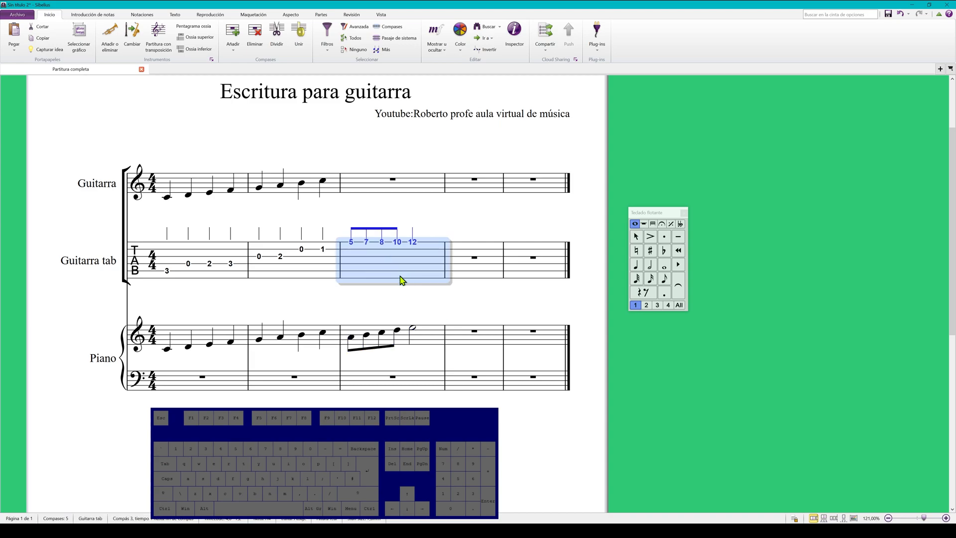
- Play back bar 3 with the guitar tab selected, and again with the piano's treble staff selected
key(space)
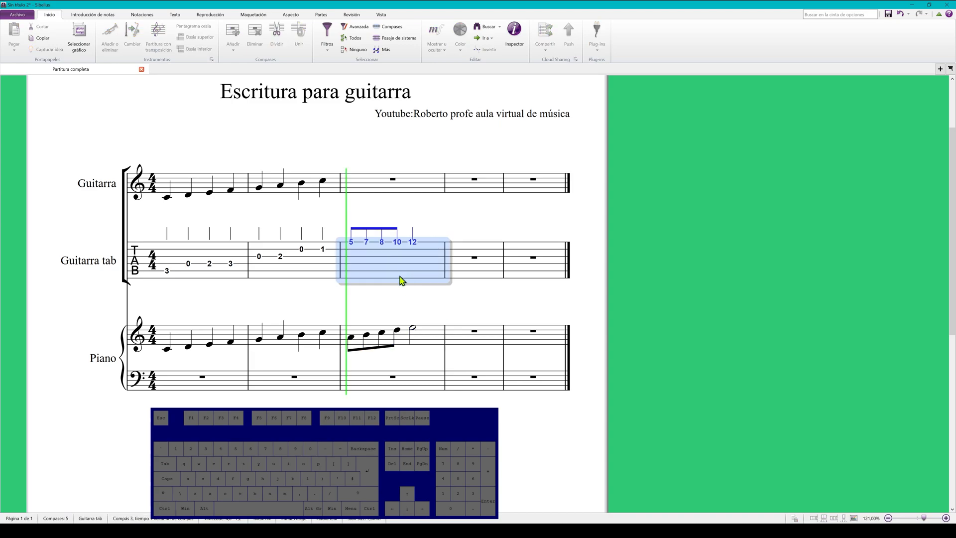
key(space)
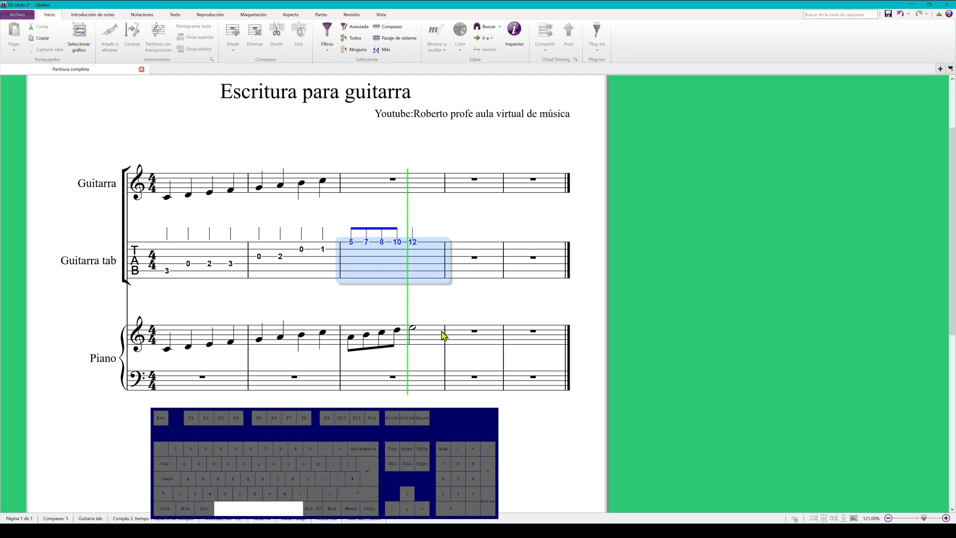
click(440, 342)
key(space)
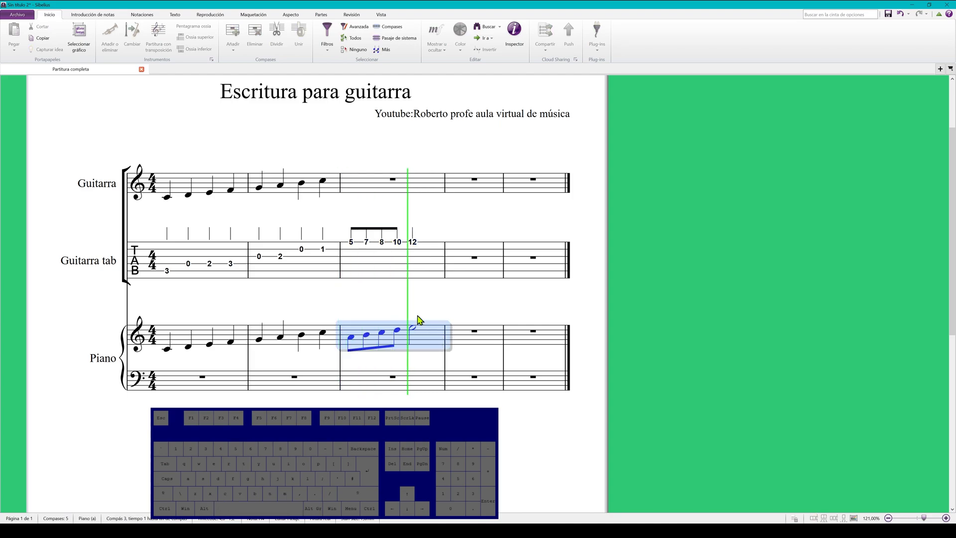
key(space)
key(Escape)
- Copy bar 3 of the guitar tab into the Guitarra notation staff one octave lower and play it back
click(397, 273)
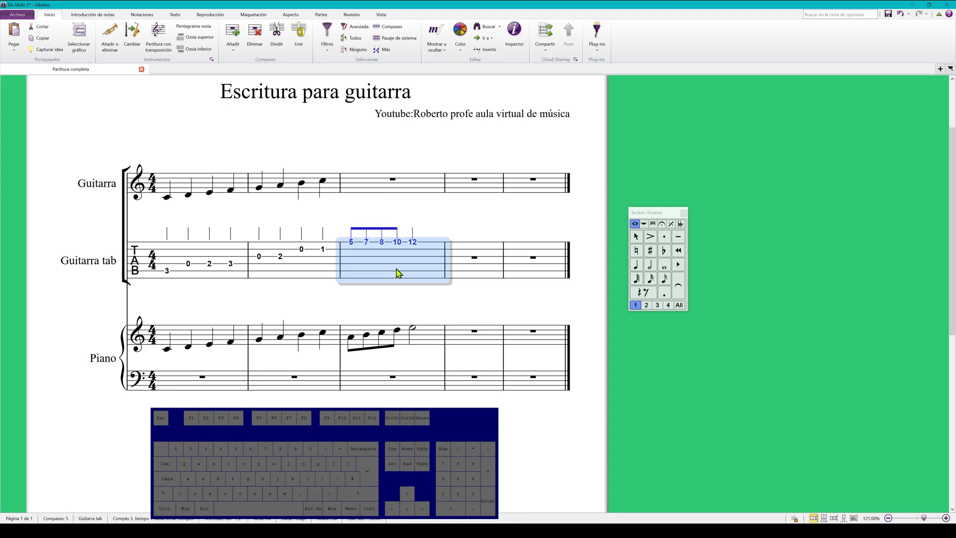
key(ctrl)
key(ctrl+c)
click(412, 194)
key(ctrl+v)
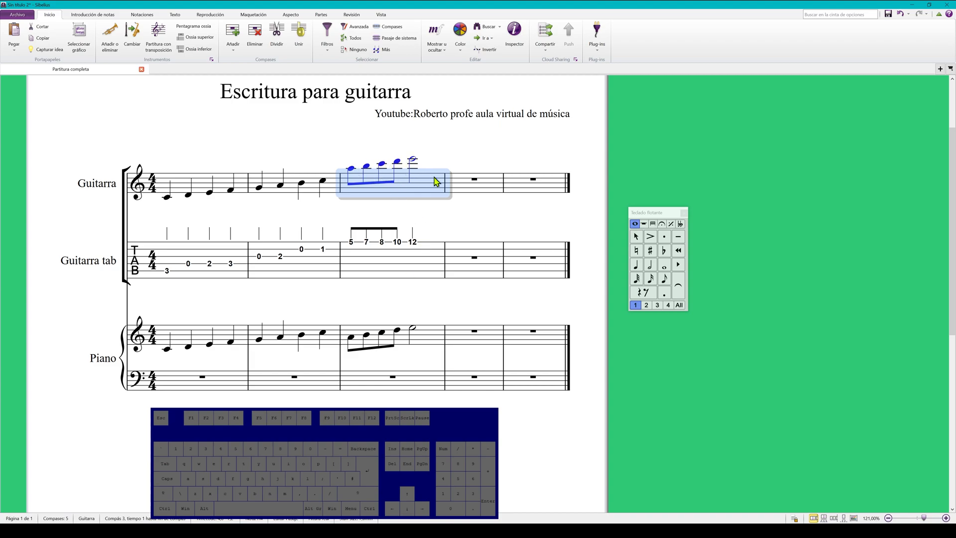
key(ctrl)
key(ctrl+Down)
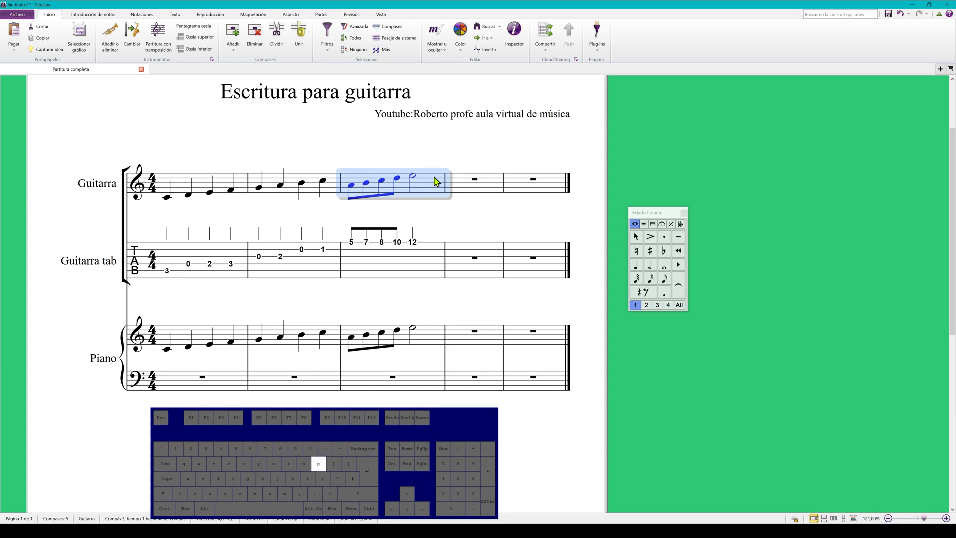
key(space)
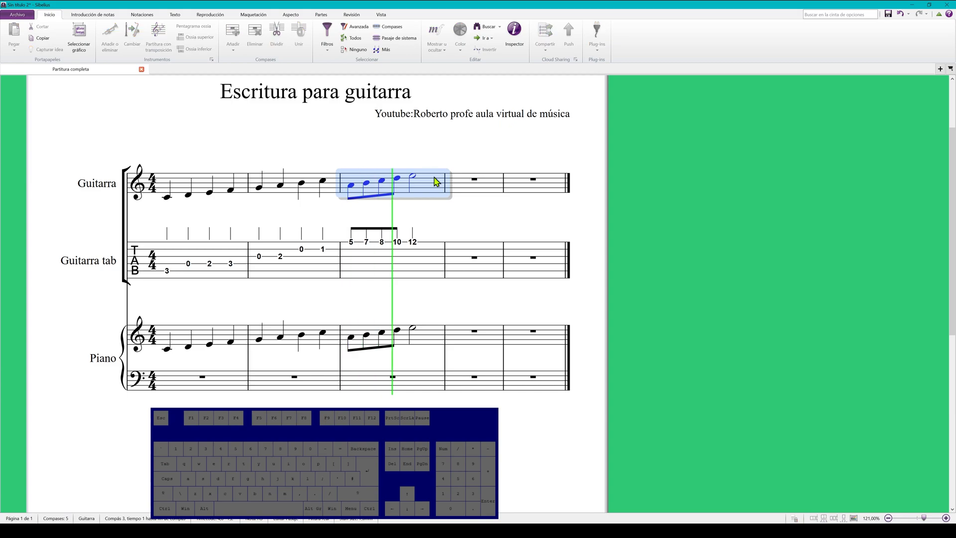
key(space)
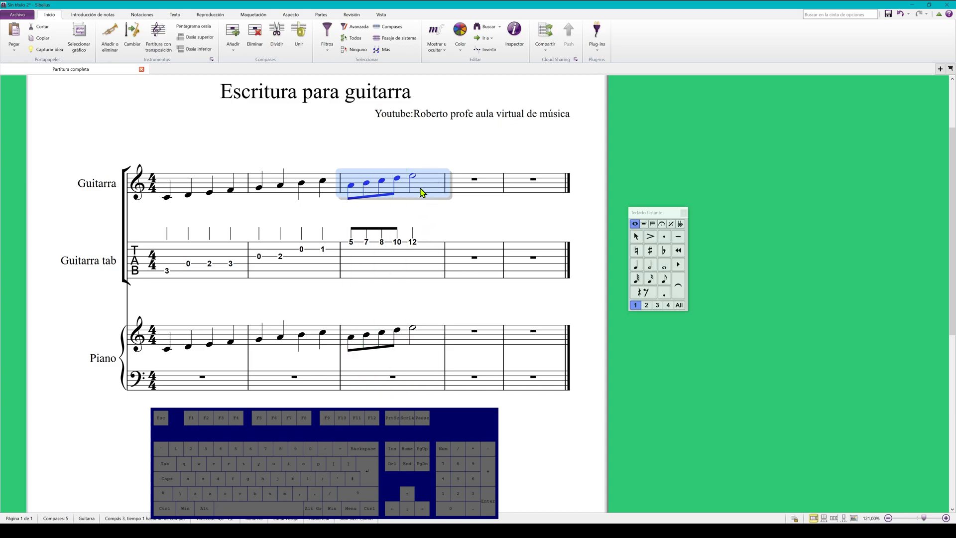
- Copy bar 3 of the Guitarra notation staff into bar 3 of the guitar tab and play it back
key(ctrl+c)
click(417, 264)
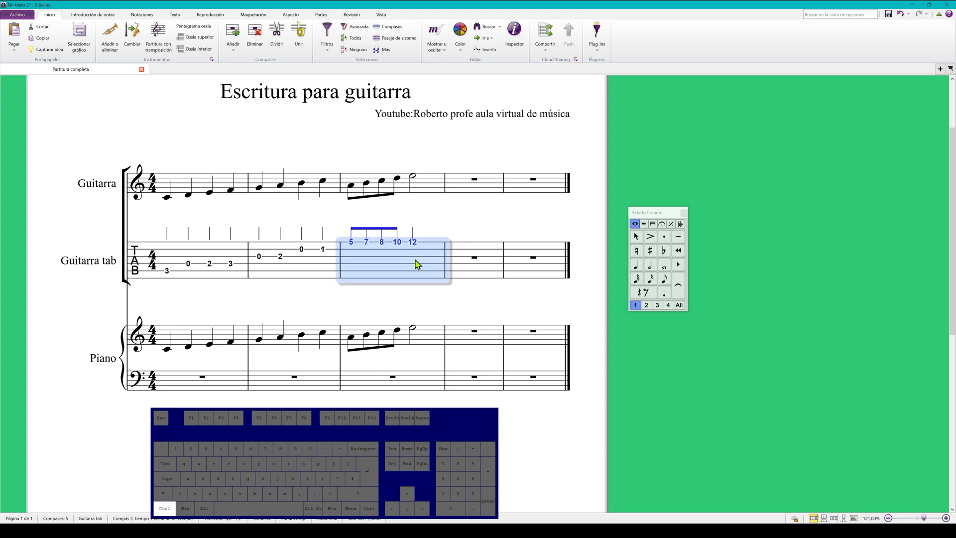
key(ctrl+v)
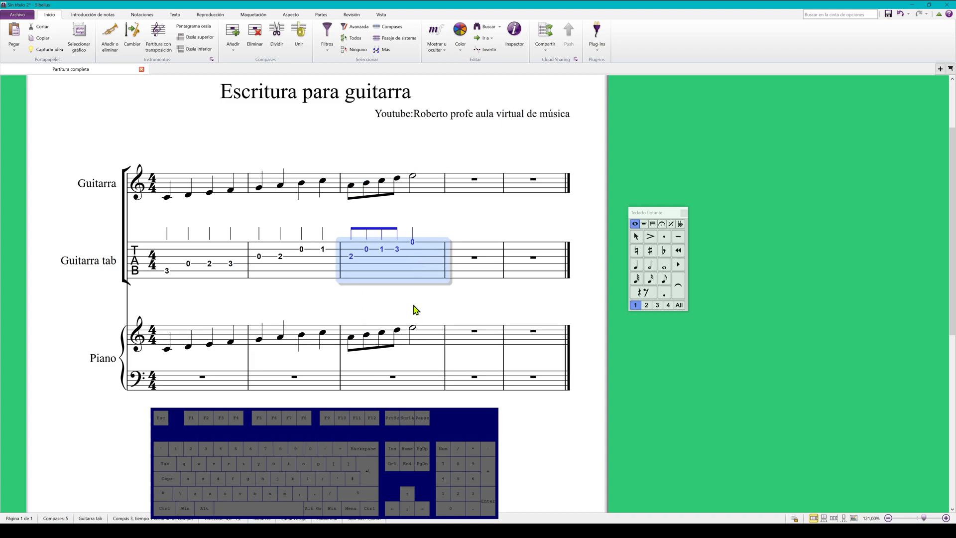
key(space)
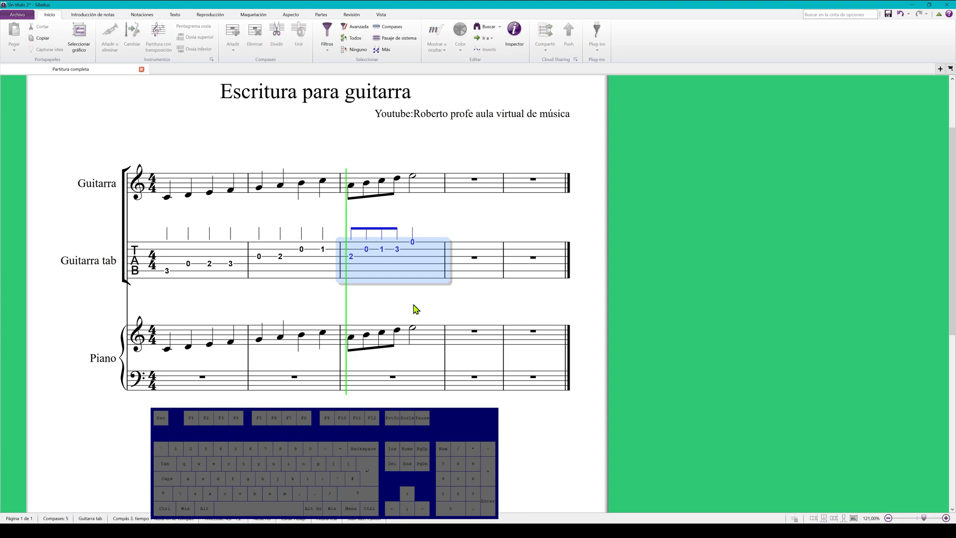
key(space)
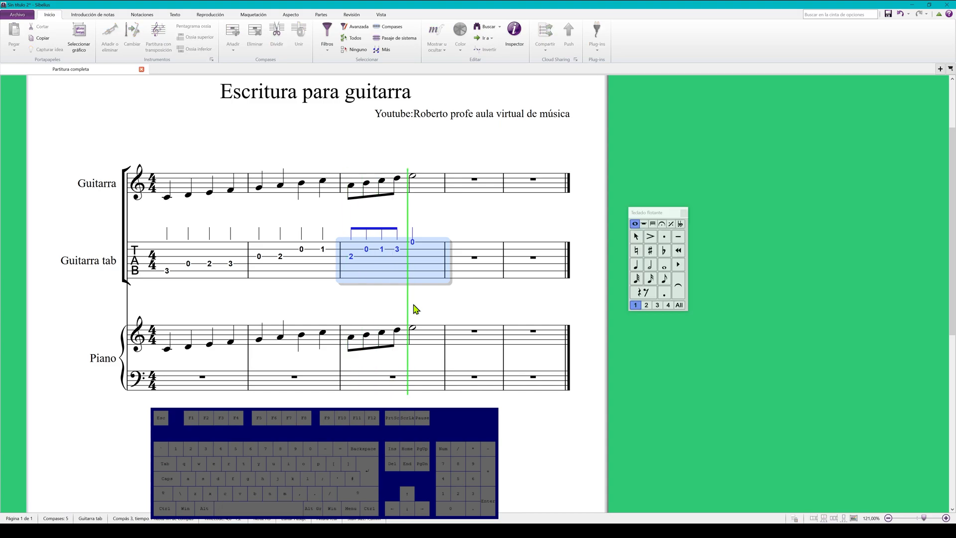
key(Escape)
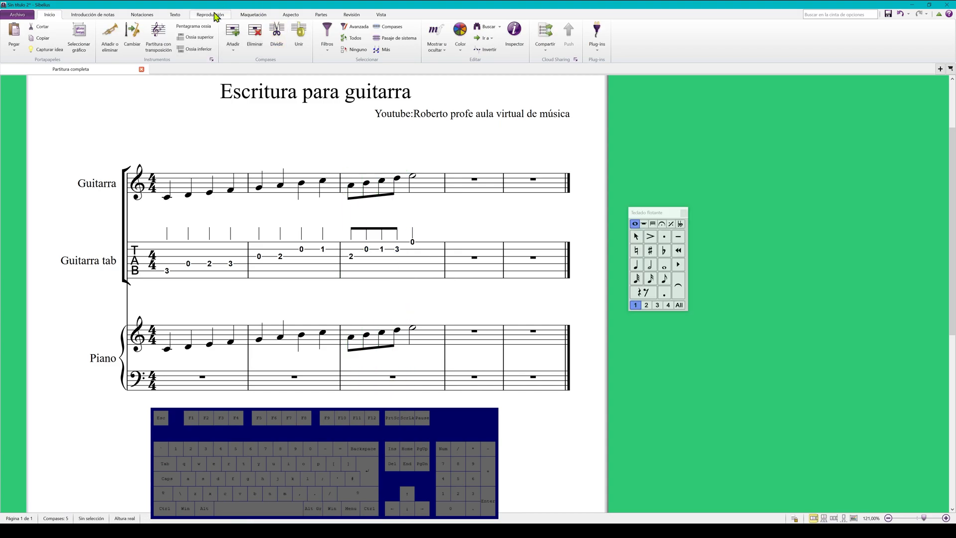
- Add the chord symbols C, D, Em and F above the four beats of bar 1 in the Guitarra staff
click(172, 18)
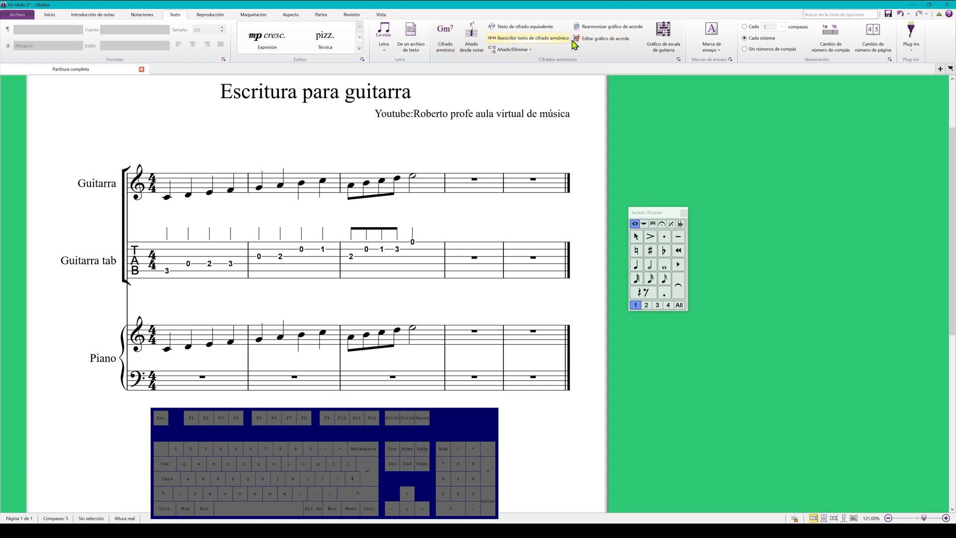
click(445, 38)
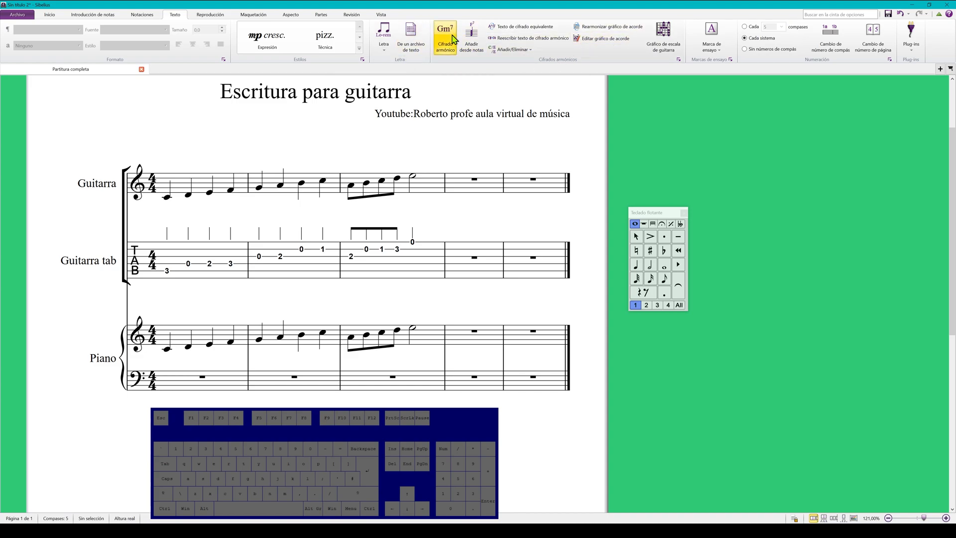
click(168, 178)
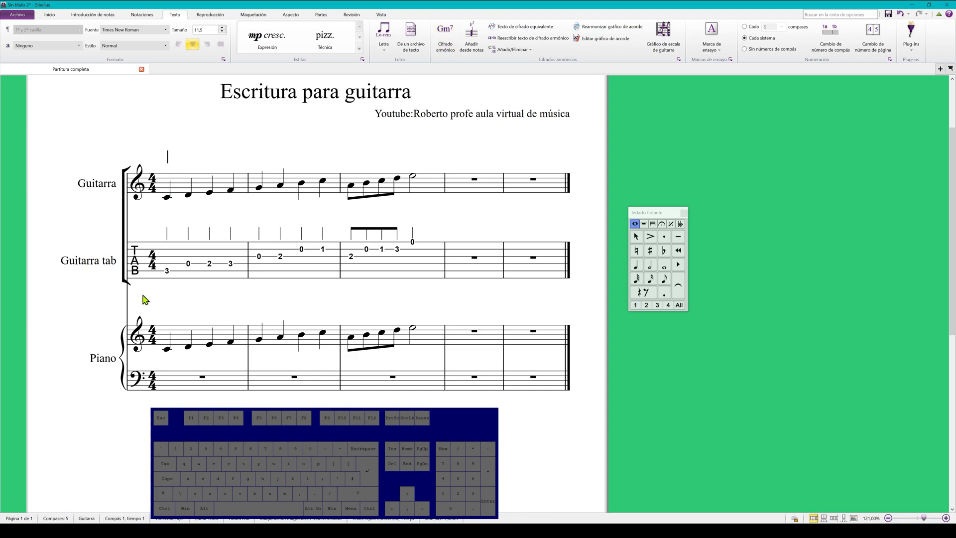
text(c)
key(space)
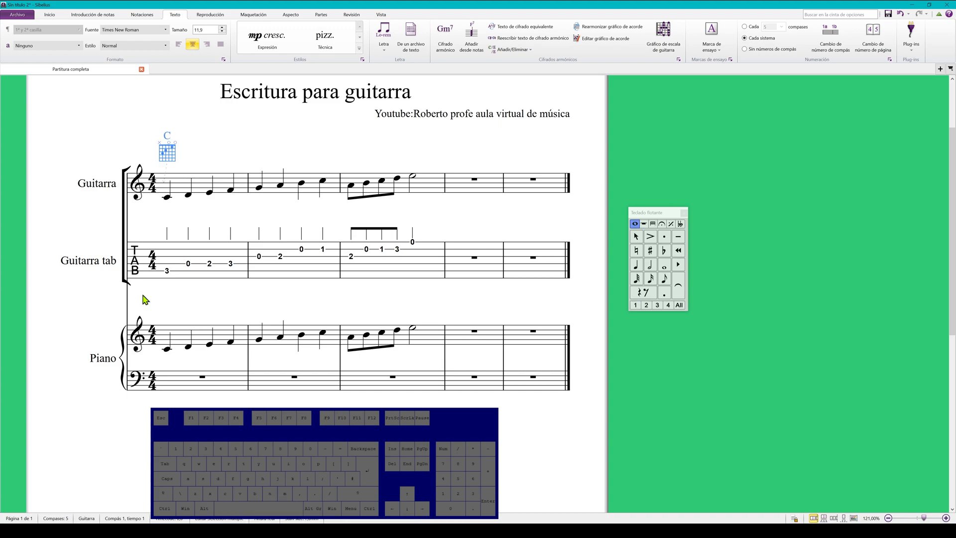
text(d)
key(space)
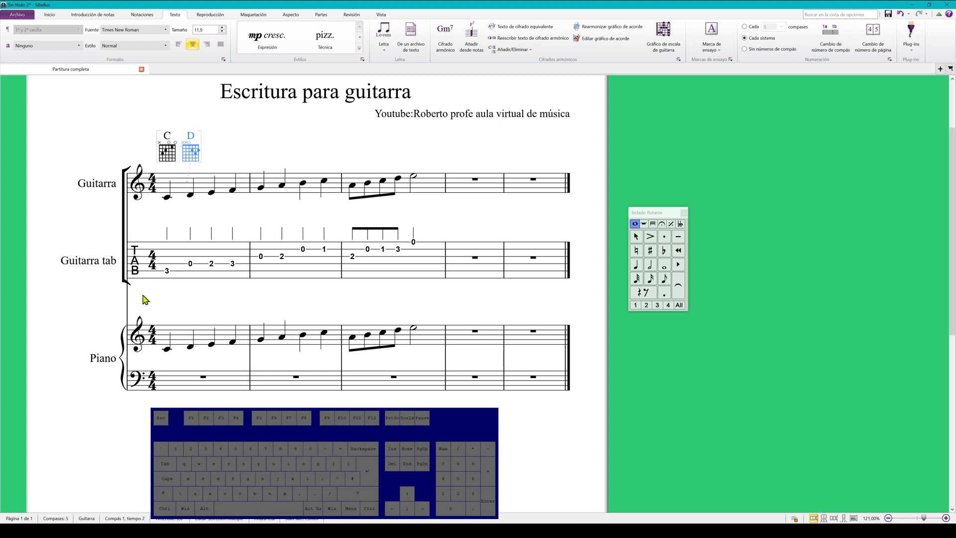
text(em)
key(space)
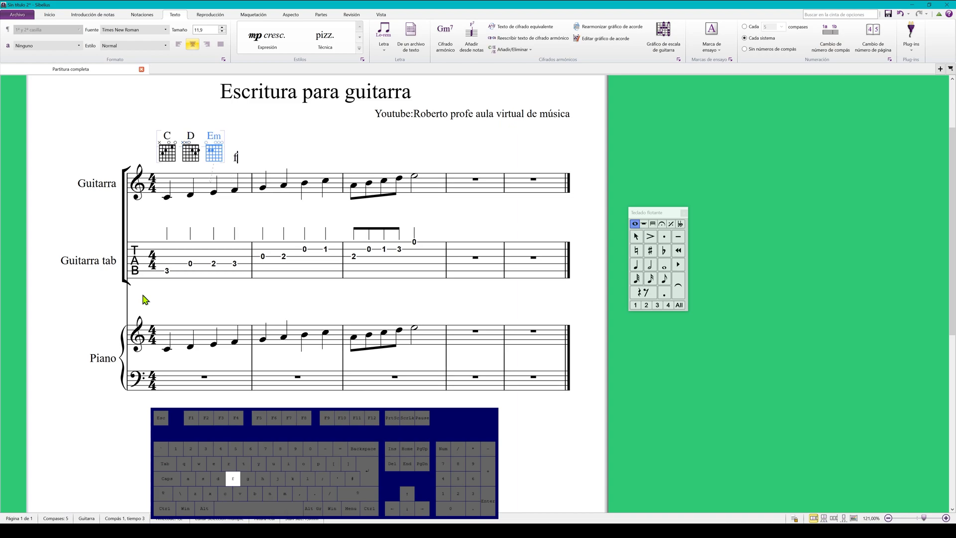
text(f)
key(space)
- Add the chord symbols G7 and Am above the first two beats of bar 2 in the Guitarra staff
text(g7)
key(space)
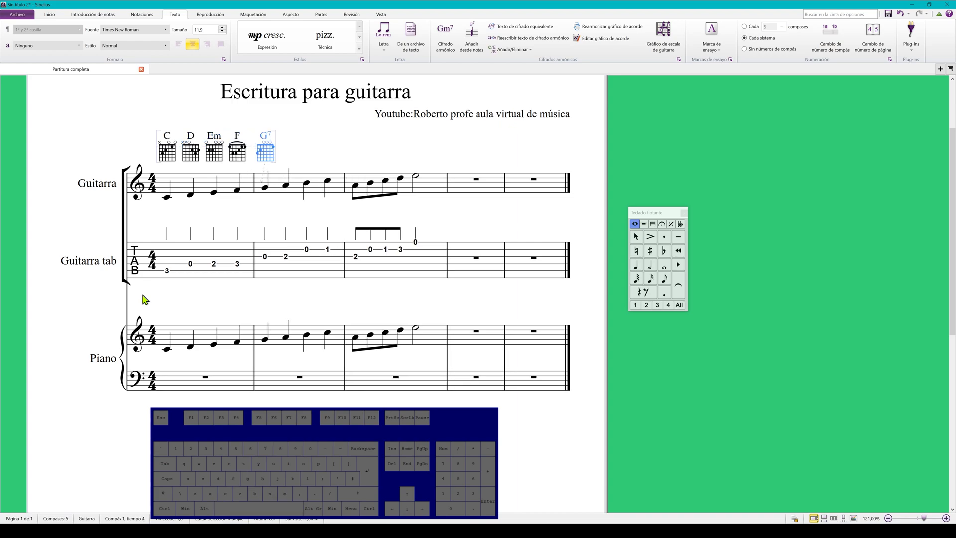
text(am)
key(space)
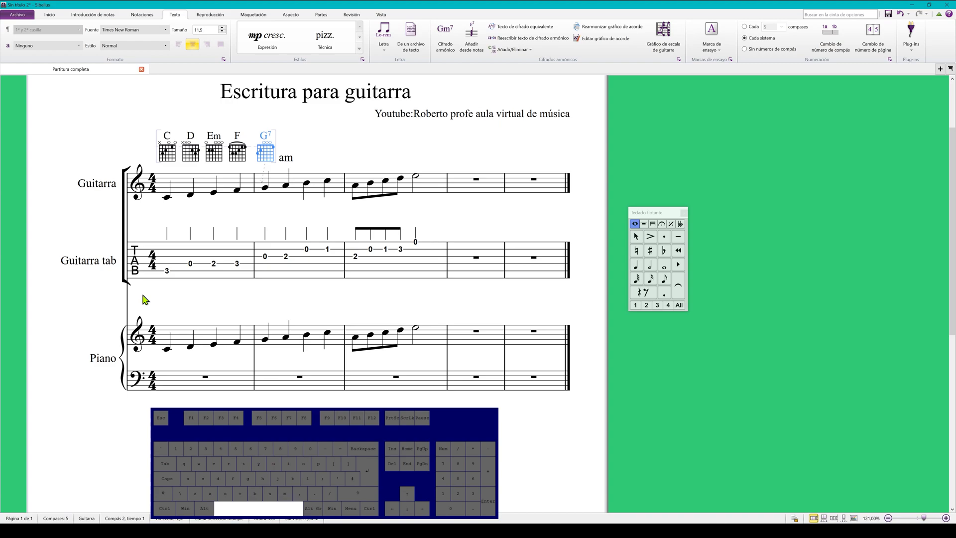
text(sdim)
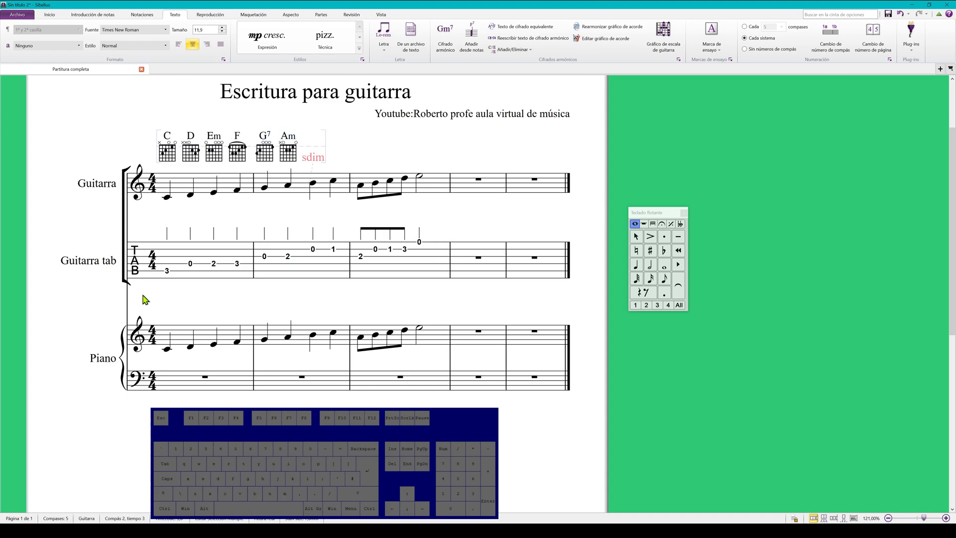
key(BackSpace)
key(BackSpace)
key(BackSpace)
key(BackSpace)
- Add the chord symbols Bdim and C above the last two beats of bar 2 in the Guitarra staff
text(bdim)
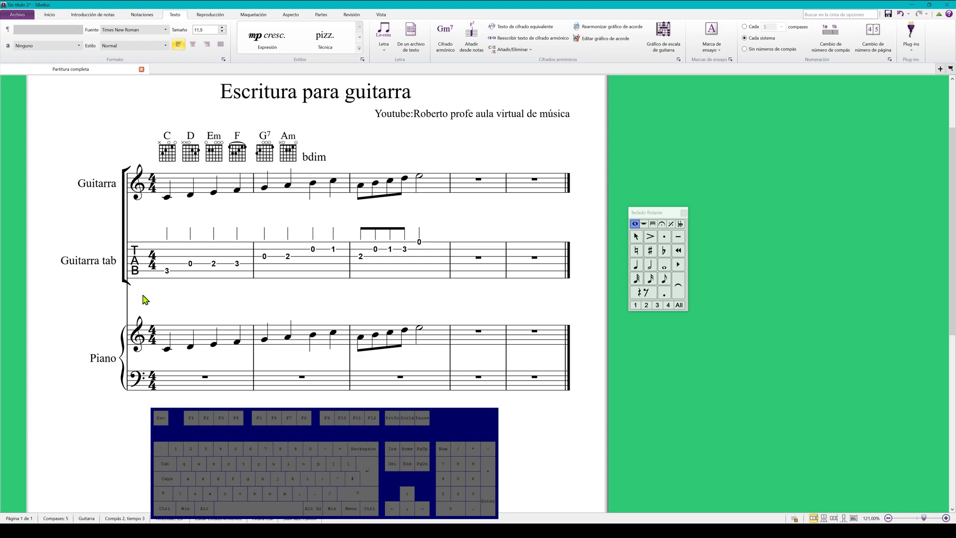
key(space)
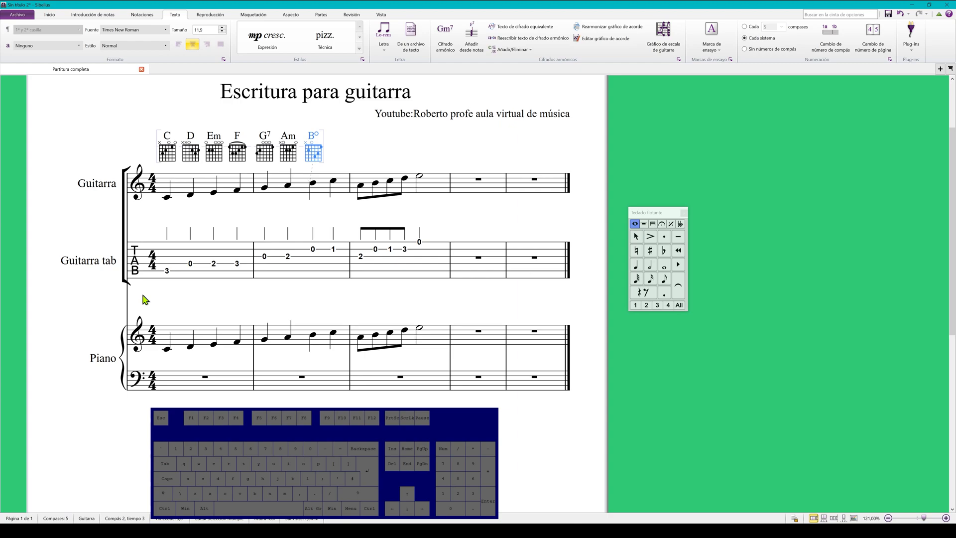
text(c)
key(space)
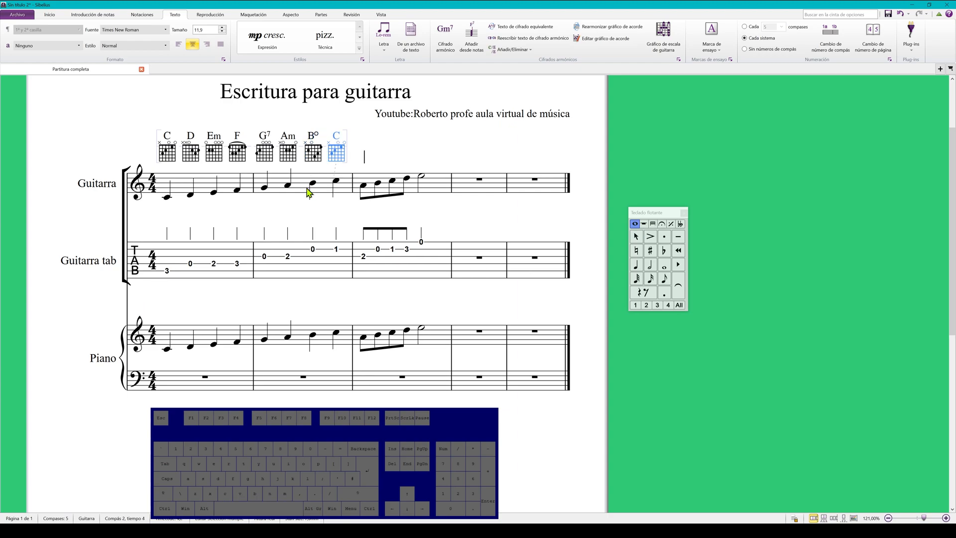
click(305, 214)
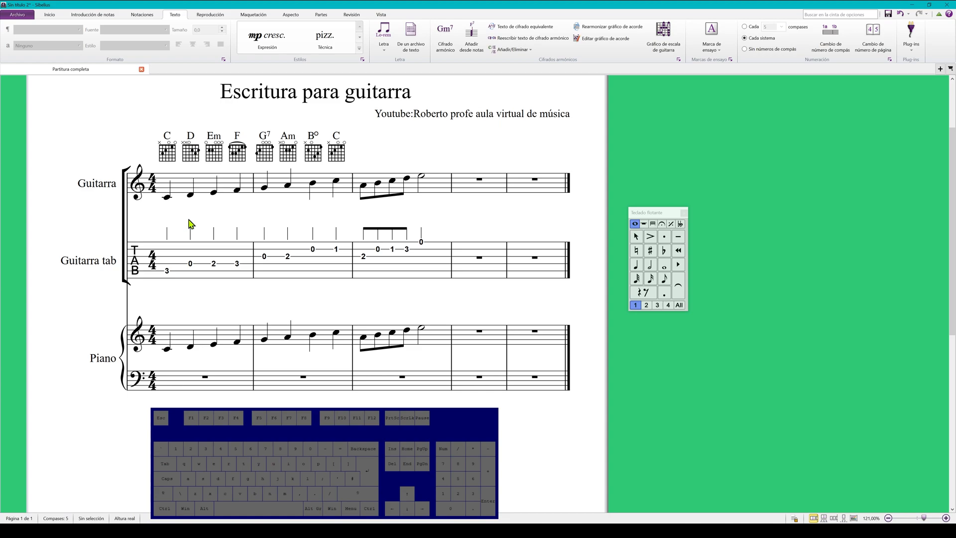
- Stack quarter notes E, G and high C on the first C of bar 1 in the Guitarra staff
click(635, 269)
click(166, 191)
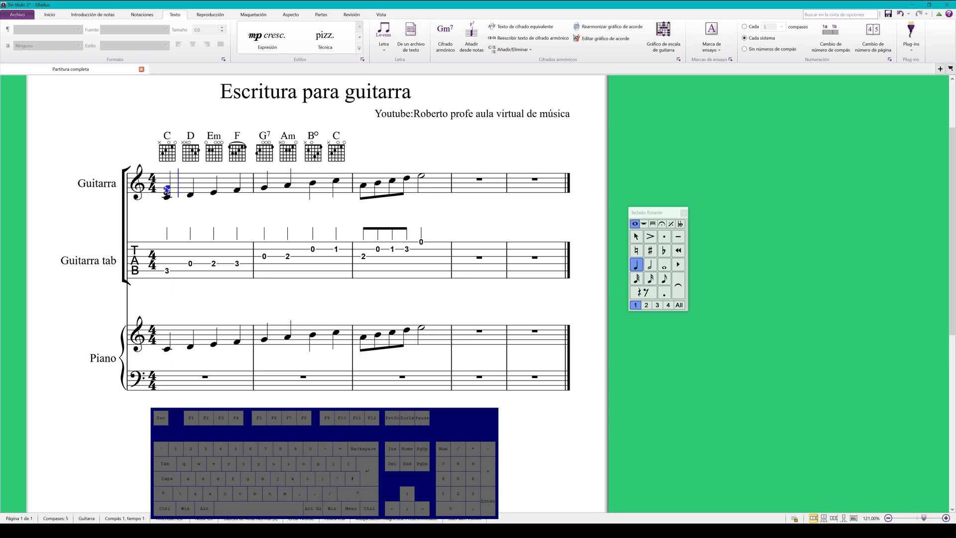
click(167, 182)
- Enter quarter notes F and low C on beat 2 of bar 1 in the Guitarra staff, in place of the D
click(189, 189)
click(188, 194)
key(Down)
key(Down)
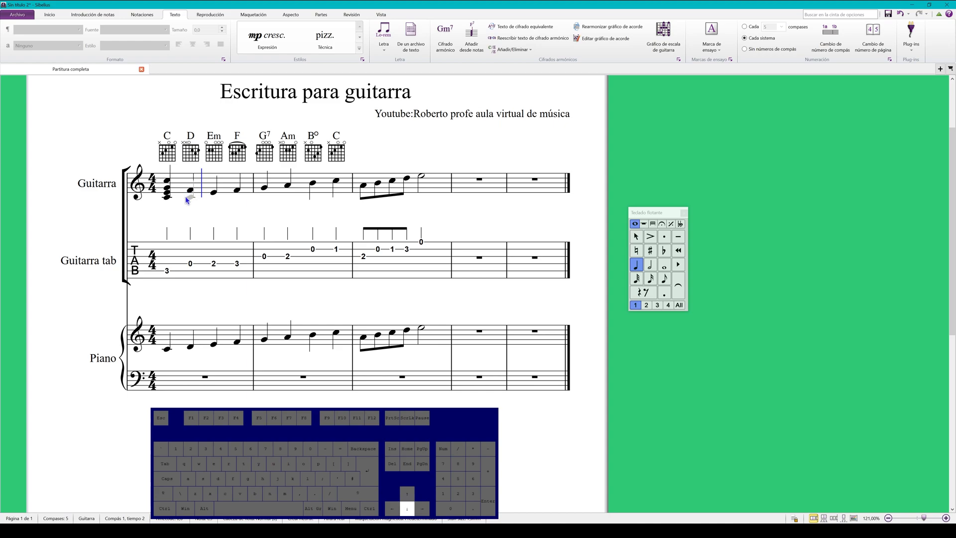
click(201, 198)
key(Delete)
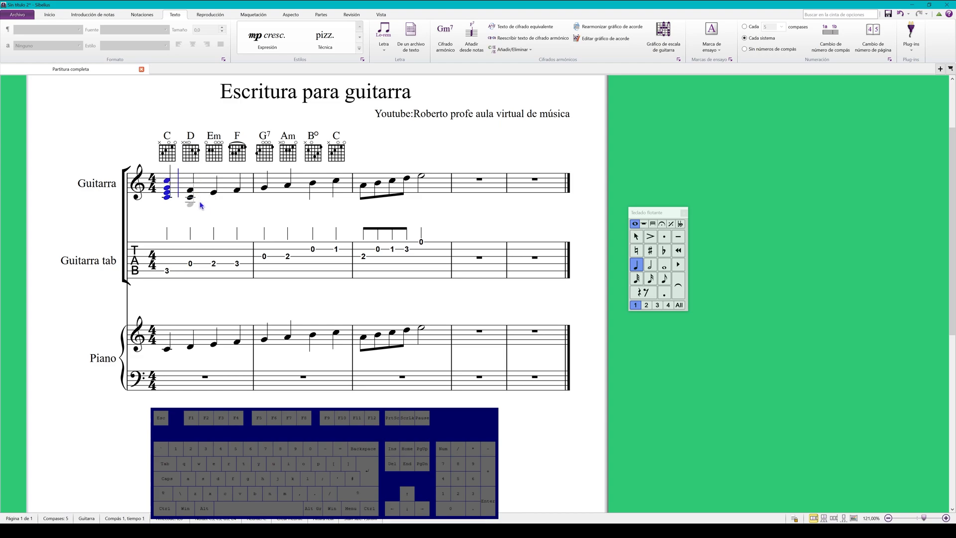
- Rebuild the beat 2 chord in bar 1 of the Guitarra staff as stacked thirds C, E, G and B
key(Escape)
click(190, 190)
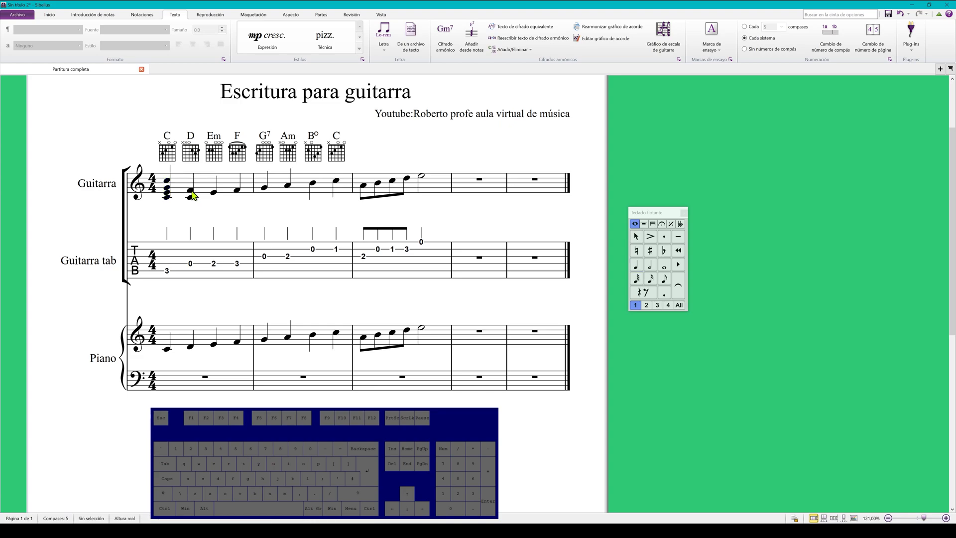
drag(190, 195, 190, 199)
key(3)
key(3)
key(3)
- Stack two thirds above each remaining quarter note in bars 1 and 2 of the Guitarra staff, from E up to high C
key(Right)
key(3)
key(Right)
key(3)
key(3)
key(Right)
key(3)
key(3)
key(Right)
key(3)
key(3)
key(Right)
key(3)
key(3)
key(Right)
key(3)
key(3)
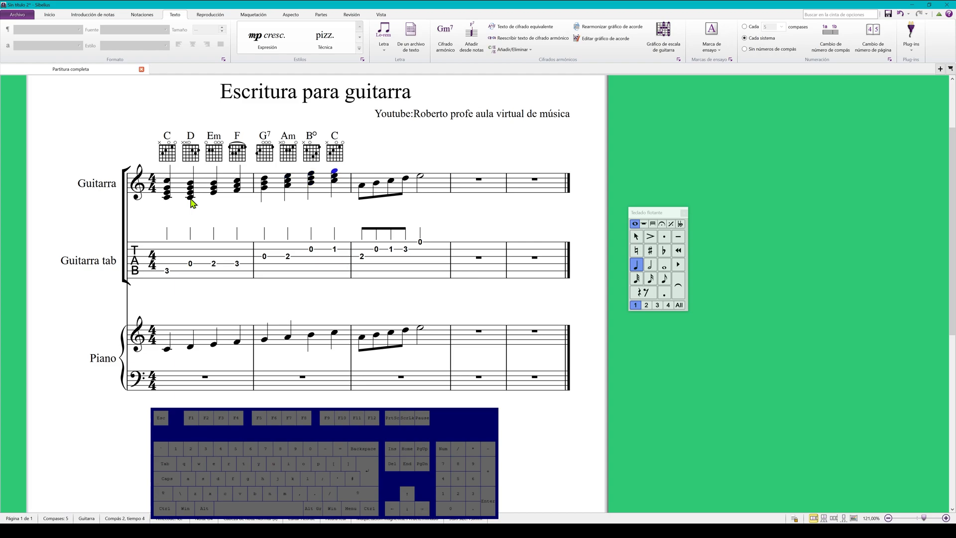
click(515, 241)
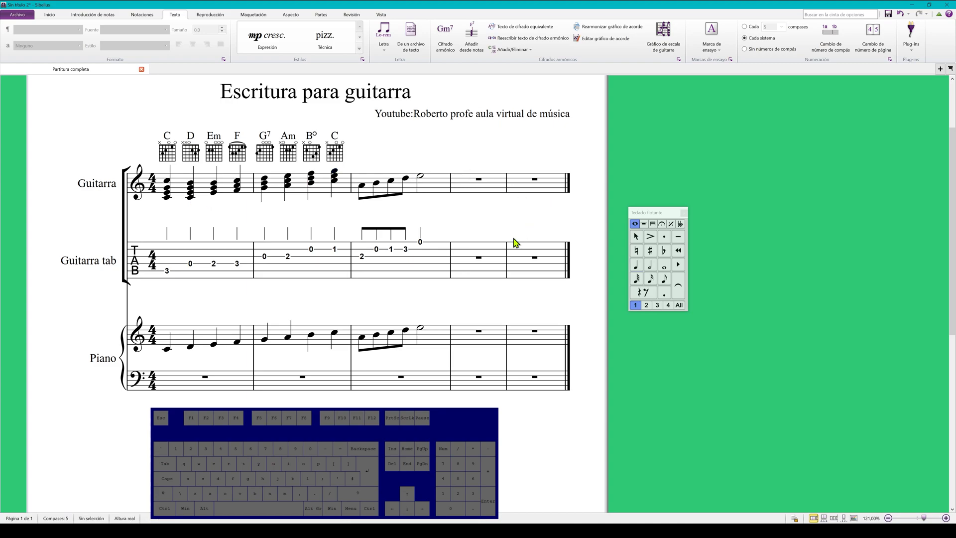
- Enter a whole-note chord of C, E, G and high C in bar 4 of the Guitarra staff
click(664, 266)
click(466, 197)
click(465, 193)
click(465, 188)
click(466, 182)
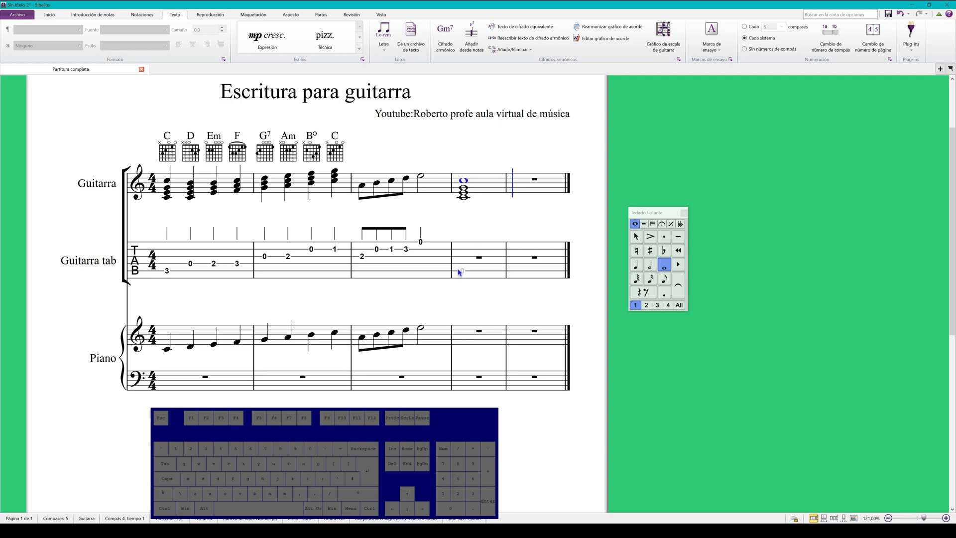
key(Escape)
- Copy bar 4 of the Guitarra staff into bar 4 of the guitar tab
click(485, 188)
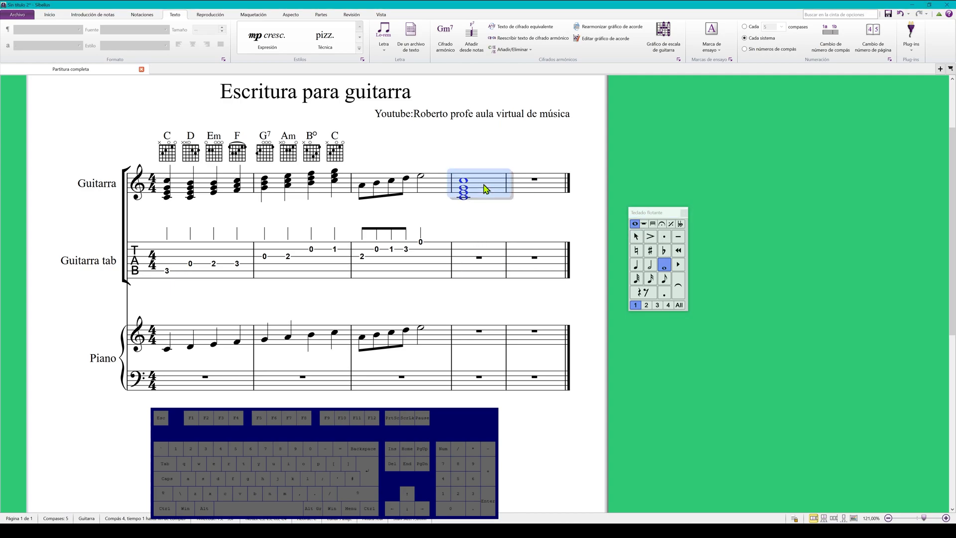
key(ctrl+c)
click(466, 272)
key(ctrl+v)
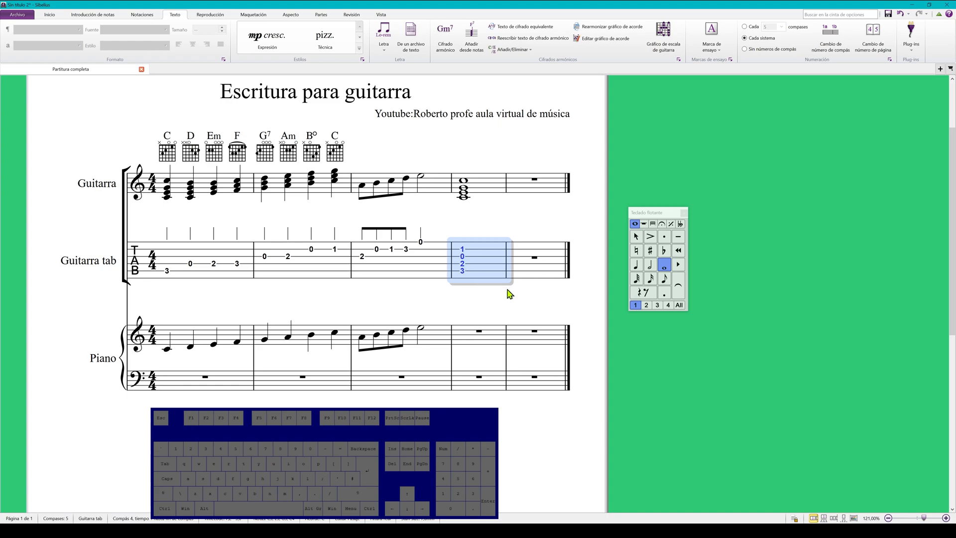
- Paste the copied chord into bar 4 of the piano's treble staff and raise it one octave
click(470, 342)
key(ctrl+v)
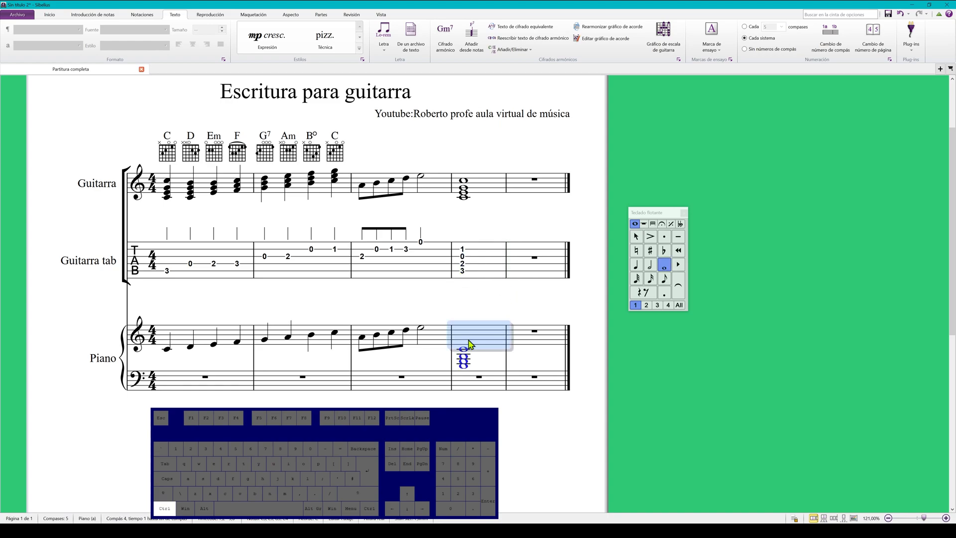
key(ctrl+Up)
click(481, 301)
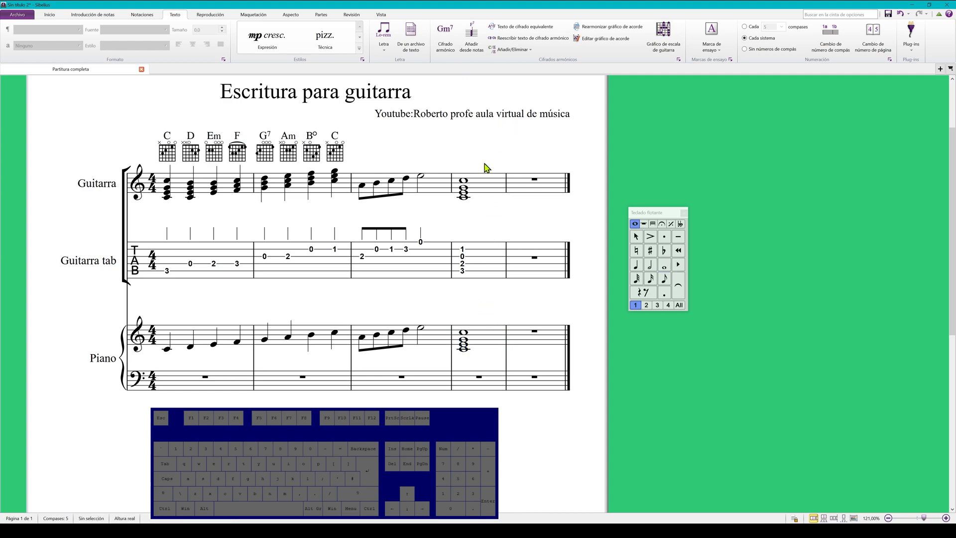
- Add the chord symbol C above bar 4 of the Guitarra staff
click(487, 193)
click(444, 37)
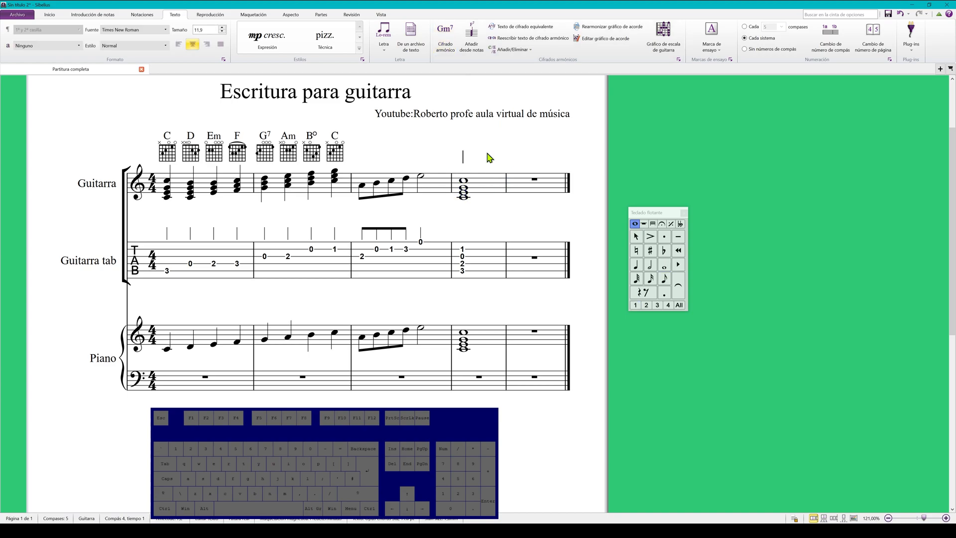
text(C)
key(Escape)
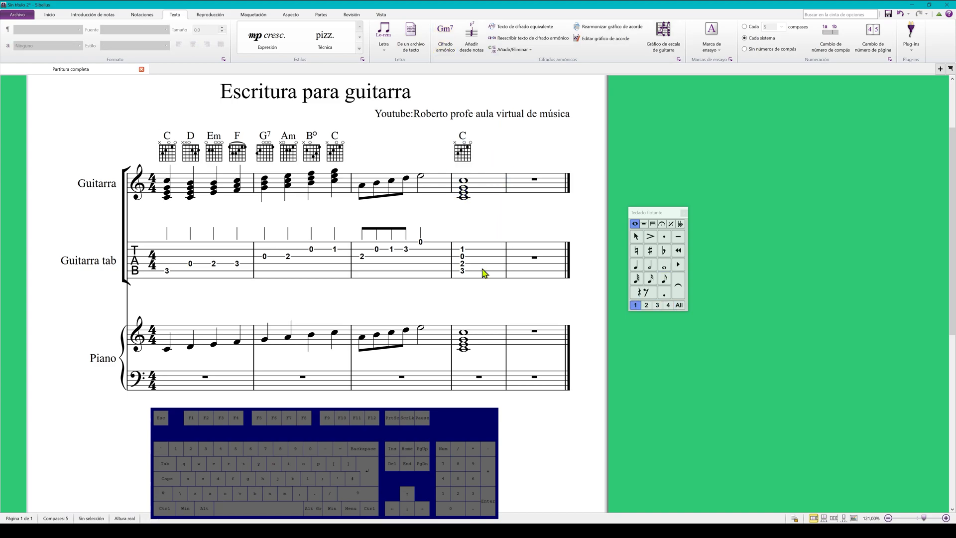
- Add the chord symbol C above bar 4 of the guitar tab
click(484, 273)
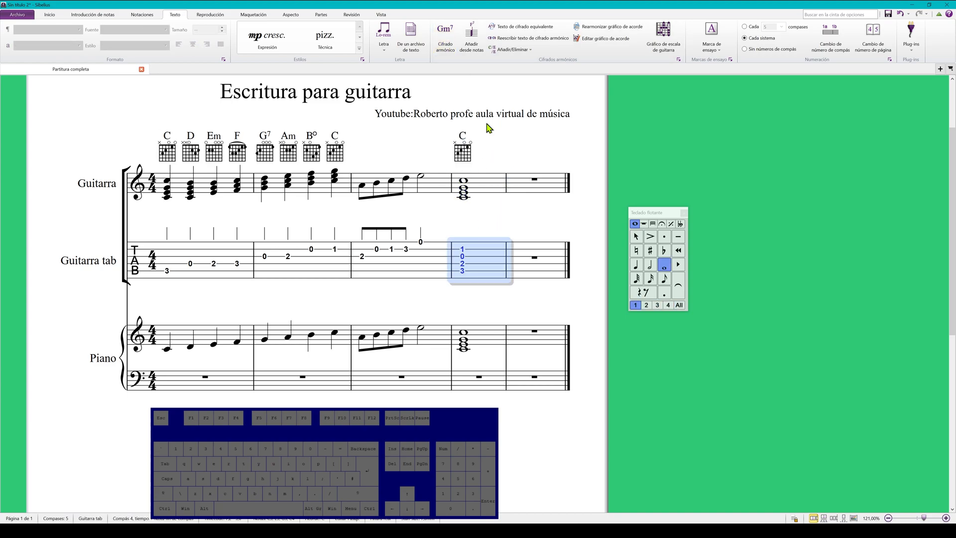
click(445, 37)
text(c)
key(Escape)
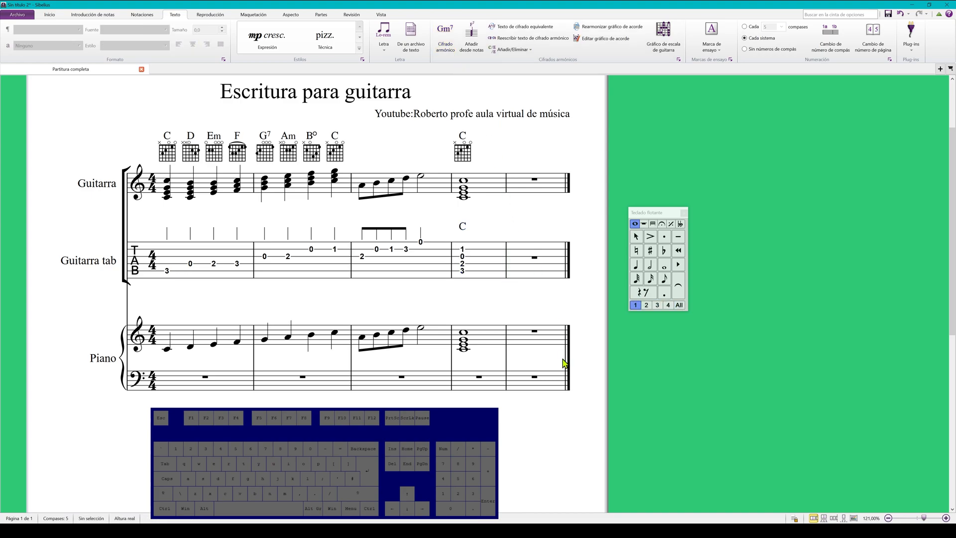
- Add the chord symbol C above bar 4 of the piano's treble staff
click(495, 346)
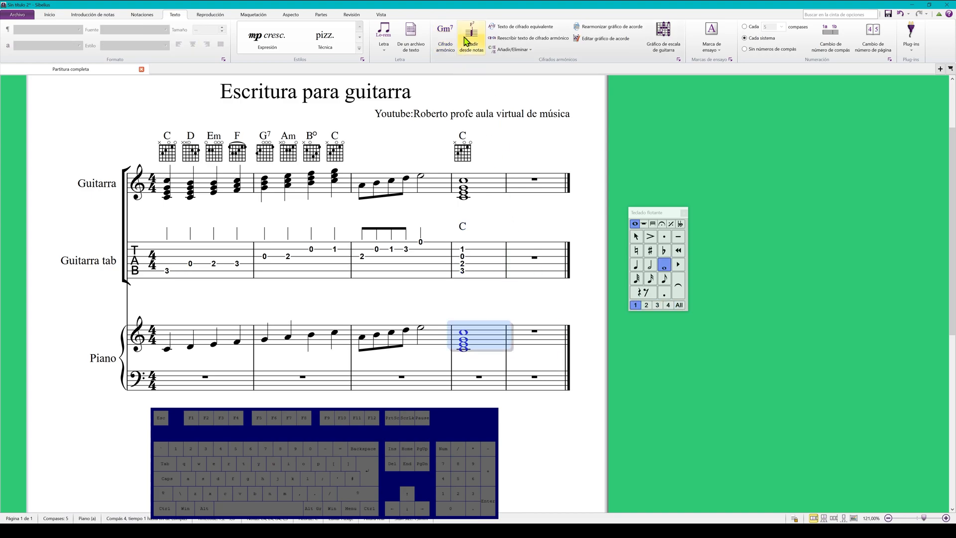
click(446, 37)
text(c)
key(Escape)
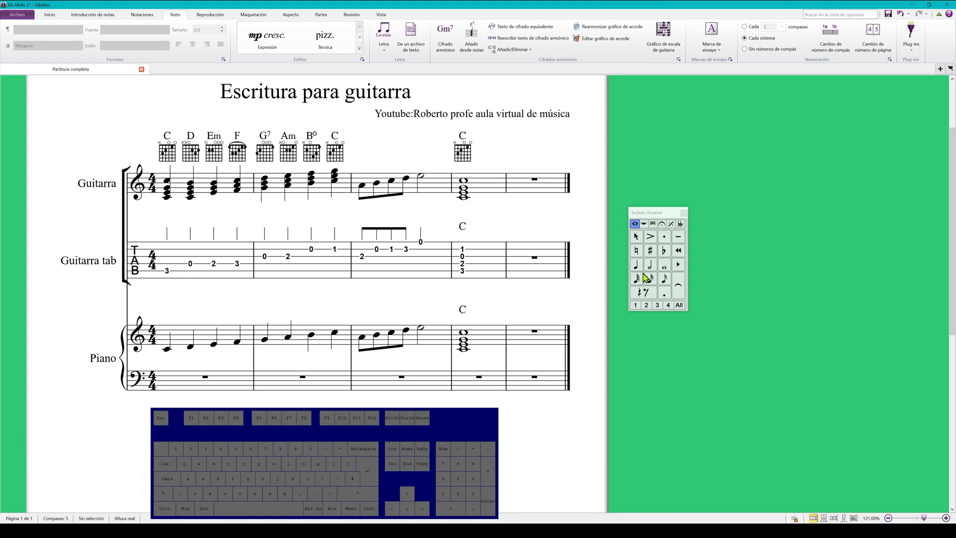
click(664, 266)
click(532, 199)
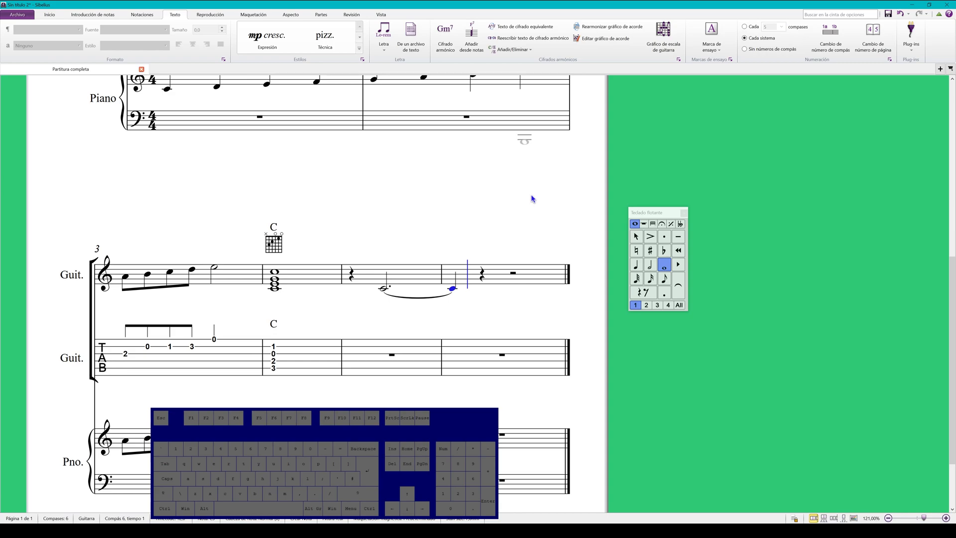
key(ctrl+z)
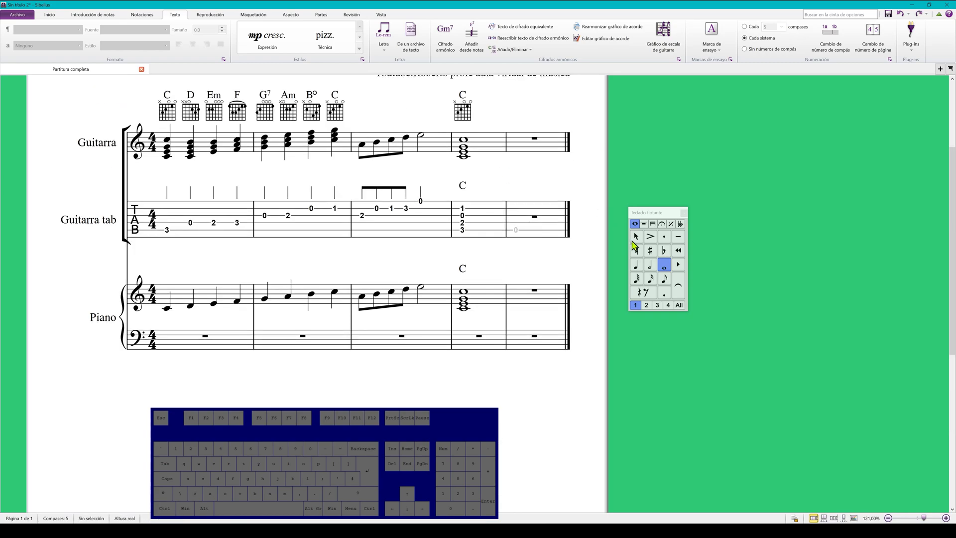
key(Escape)
- Clear the chords and chord symbols from bar 4 of the Guitarra, guitar tab and piano treble staves
click(487, 147)
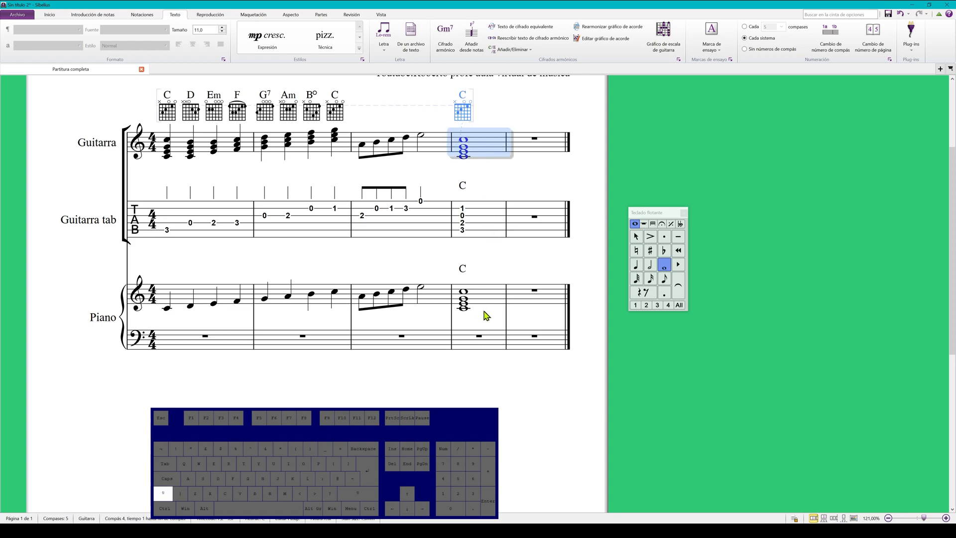
key(Escape)
click(495, 143)
shift+click(488, 297)
key(Delete)
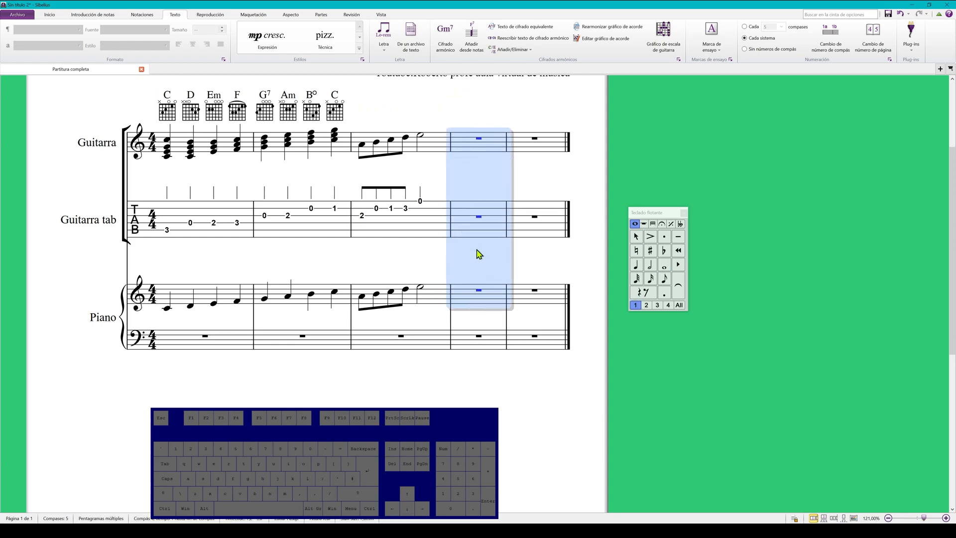
key(Escape)
scroll(486, 263, up, 3)
scroll(486, 261, down, 3)
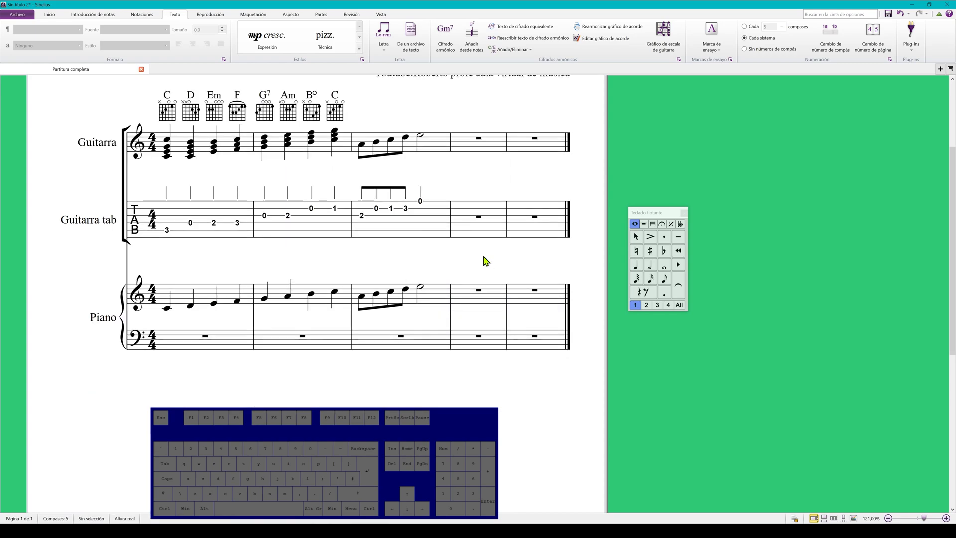
- Enter a whole-note chord with the notes C, E, G, B and D in bar 4 of the Guitarra staff
click(664, 264)
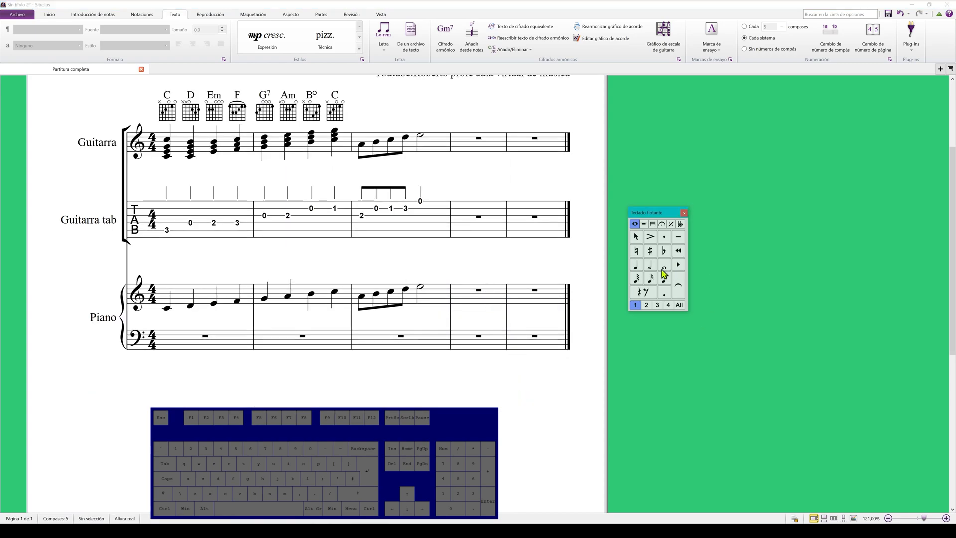
click(455, 156)
click(457, 148)
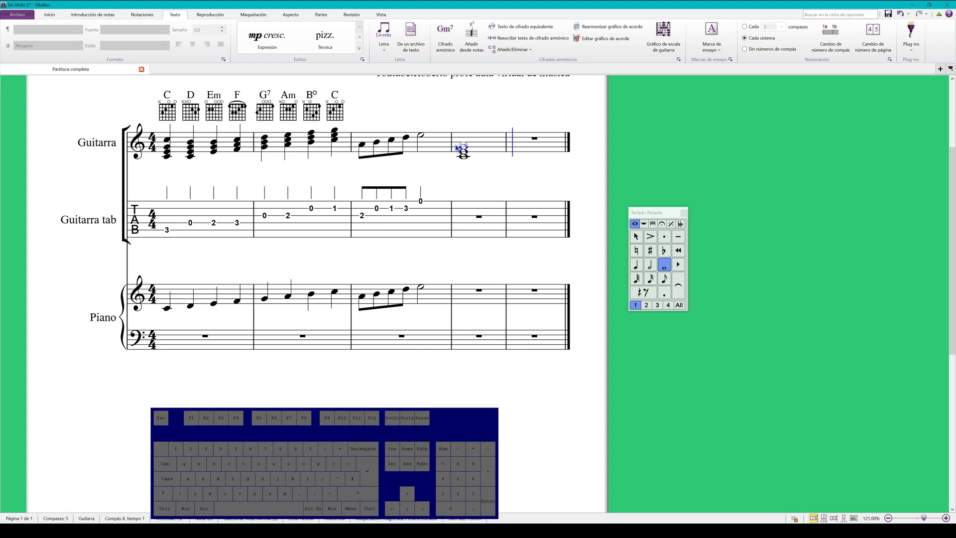
key(Down)
key(Escape)
click(482, 157)
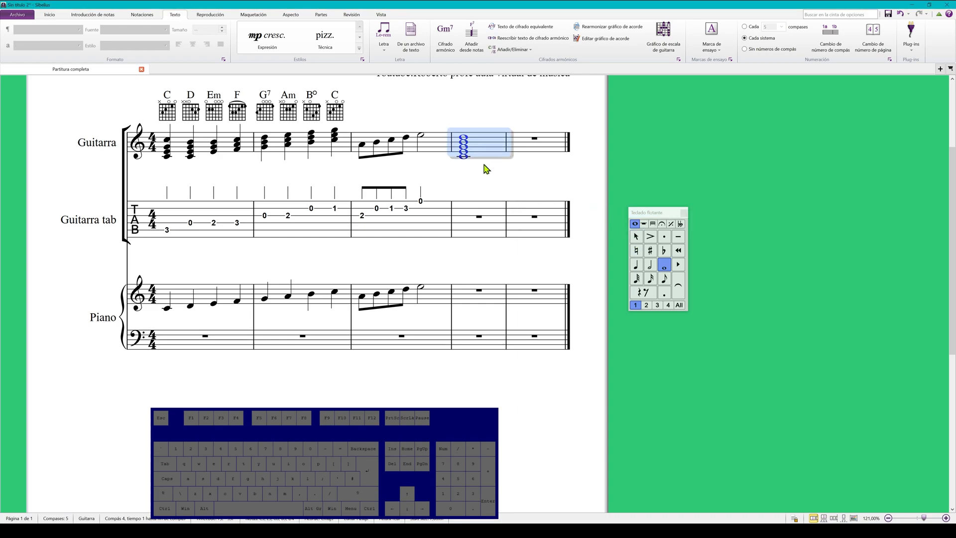
- Play back the chord in bar 4 of the Guitarra staff
scroll(485, 166, up, 3)
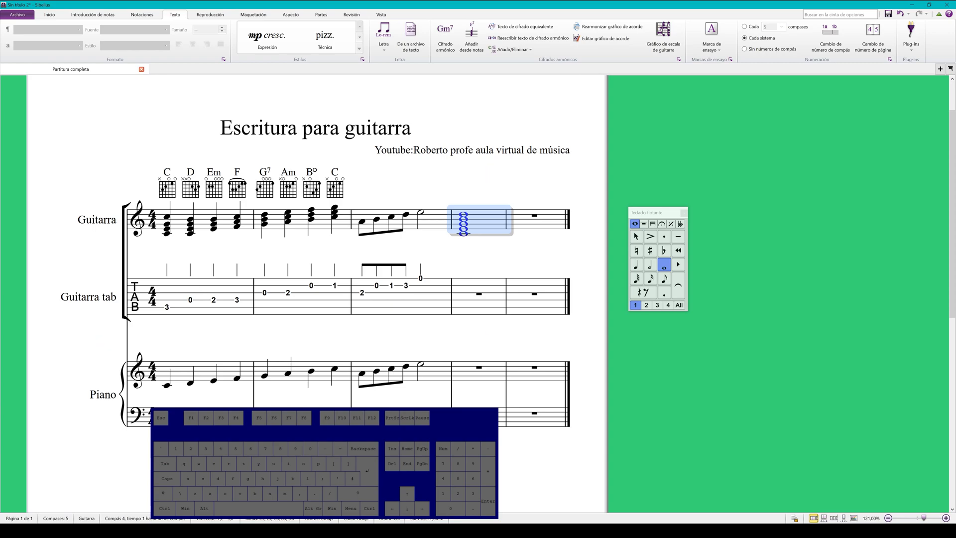
drag(319, 433, 316, 451)
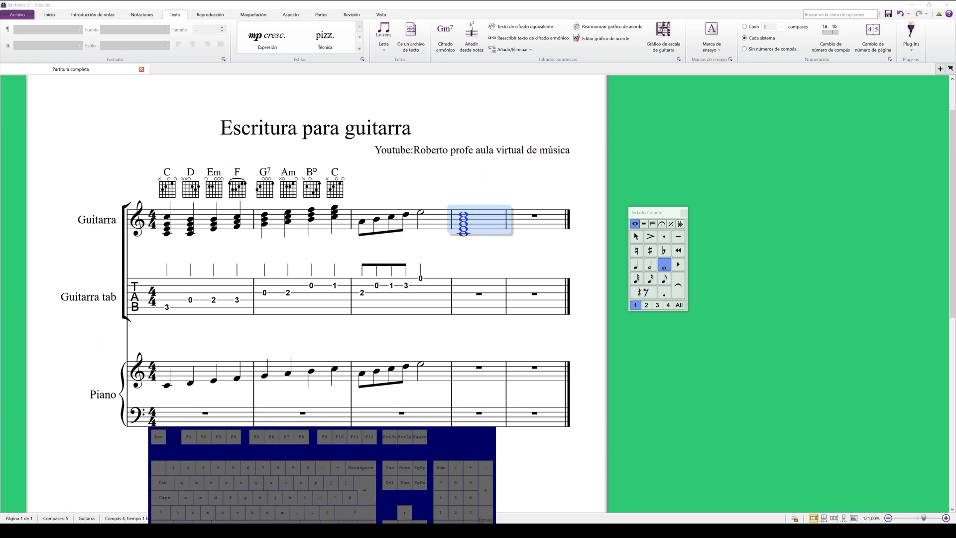
drag(93, 155, 96, 122)
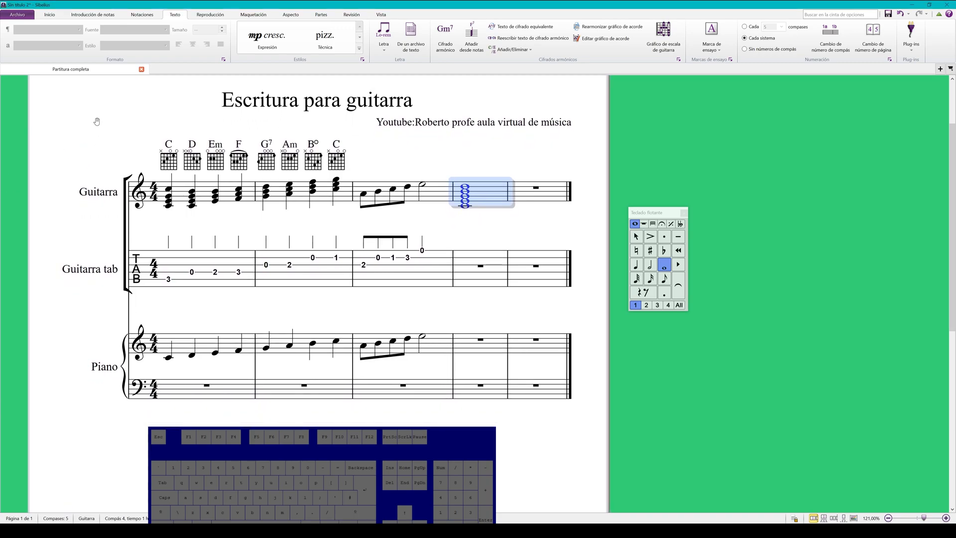
key(p)
key(space)
key(Escape)
- Copy the whole-note chord from bar 4 of the Guitarra staff into bar 4 of the guitar tab
click(493, 196)
key(ctrl+c)
key(Escape)
click(481, 286)
key(ctrl+v)
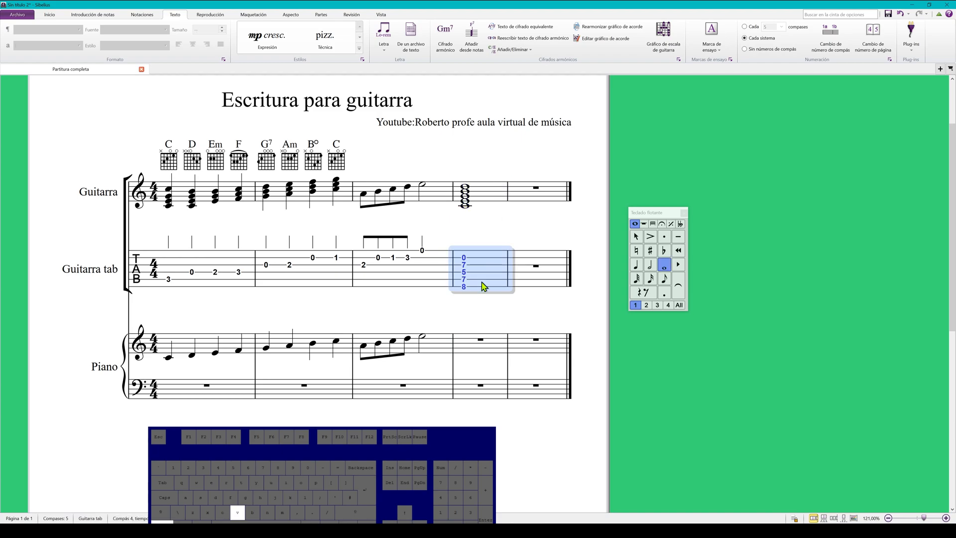
- Paste the copied five-note chord into bar 4 of the piano's treble staff and raise it one octave
click(481, 349)
key(ctrl+v)
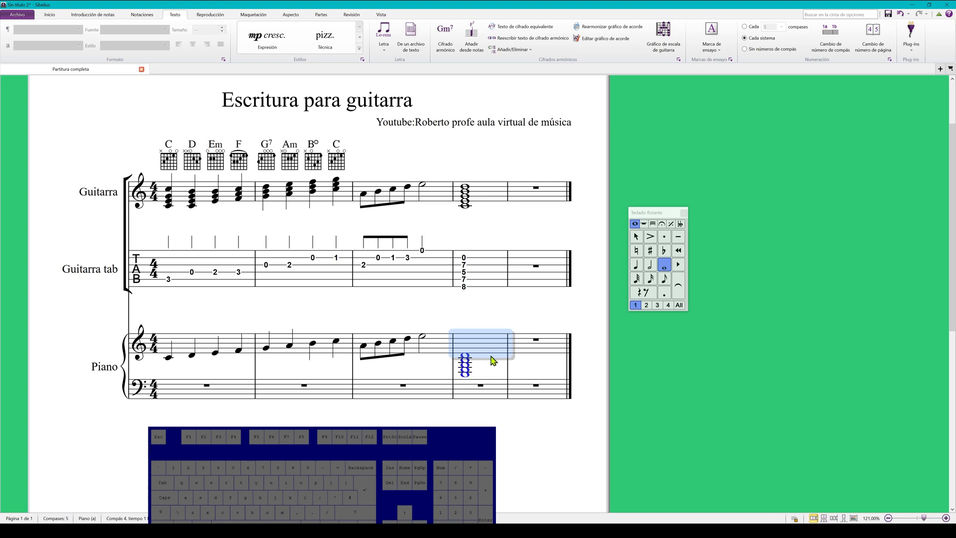
key(ctrl+Up)
click(474, 308)
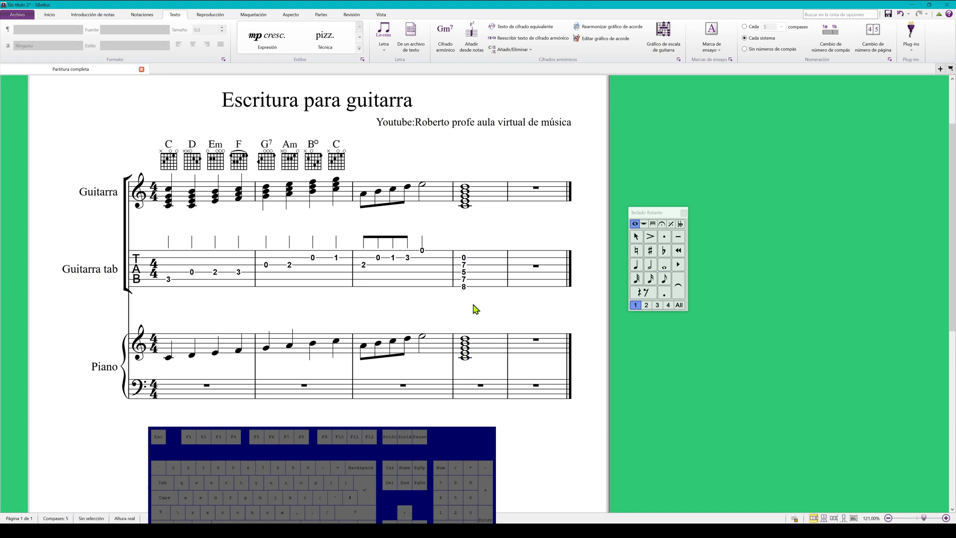
- Add the chord symbol Cmaj9 from the notes in bar 4 of the Guitarra staff, keeping the default options
click(482, 203)
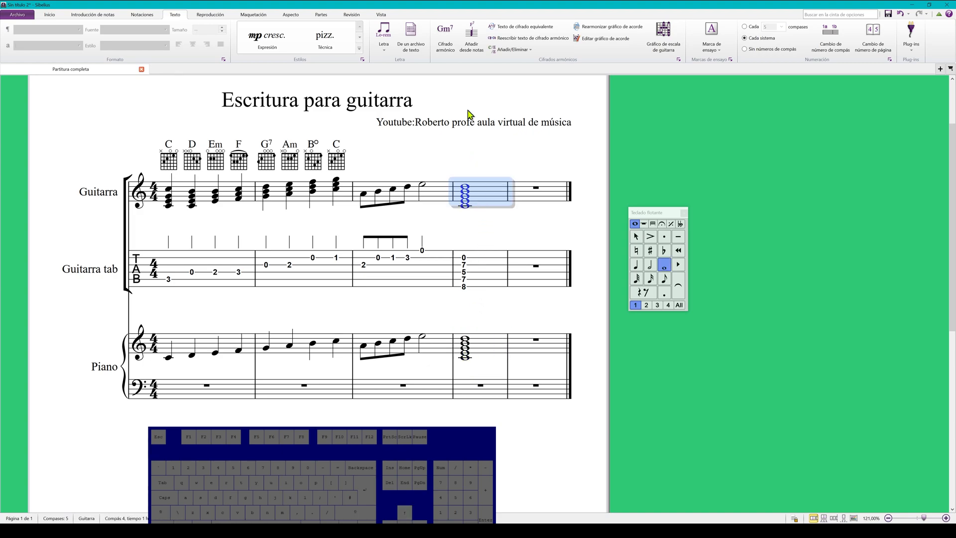
click(465, 45)
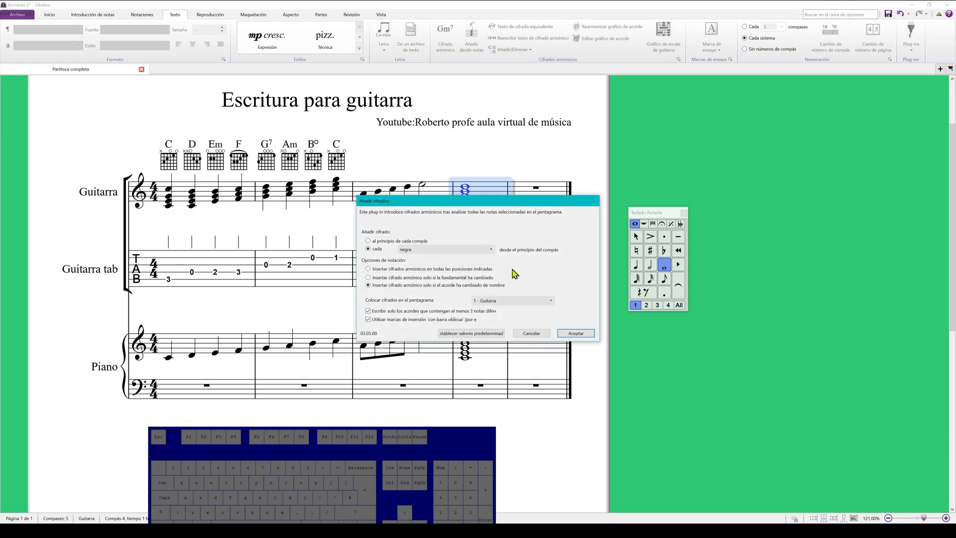
click(576, 333)
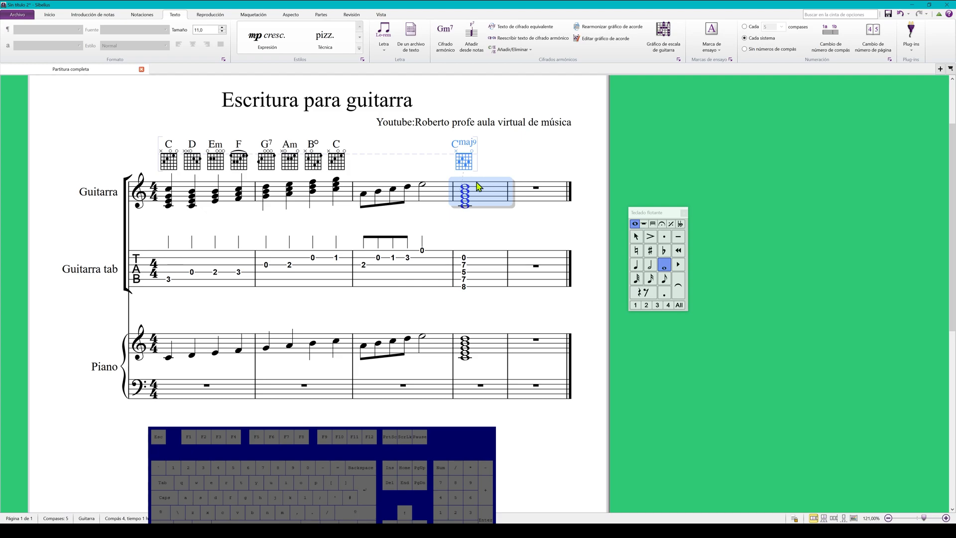
- Add the chord symbol Cmaj9 from the notes in bar 4 of the guitar tab, keeping the default options
click(494, 287)
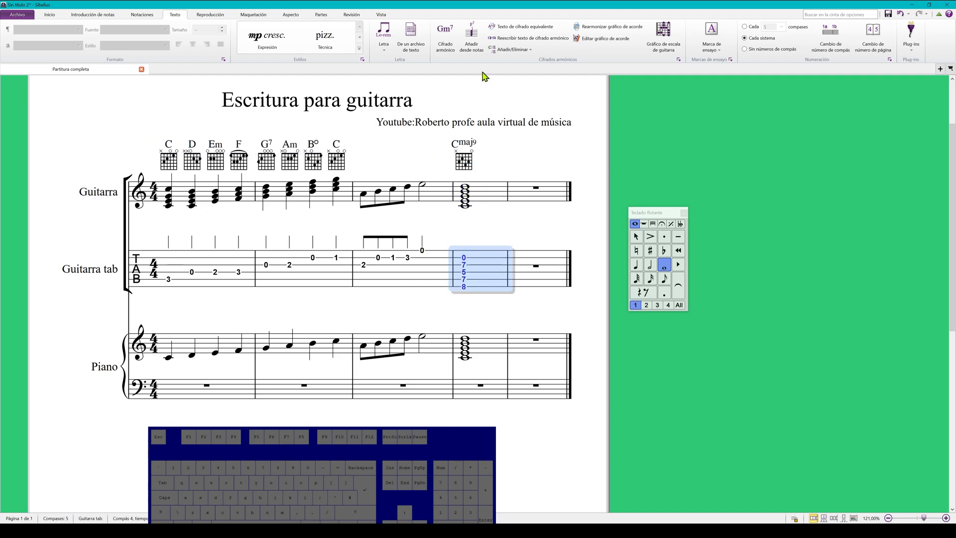
click(475, 49)
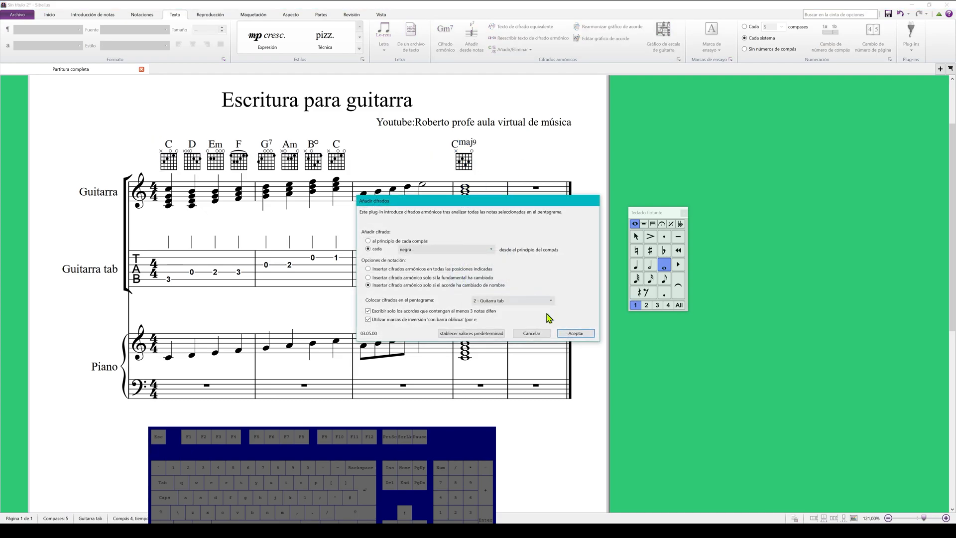
click(574, 333)
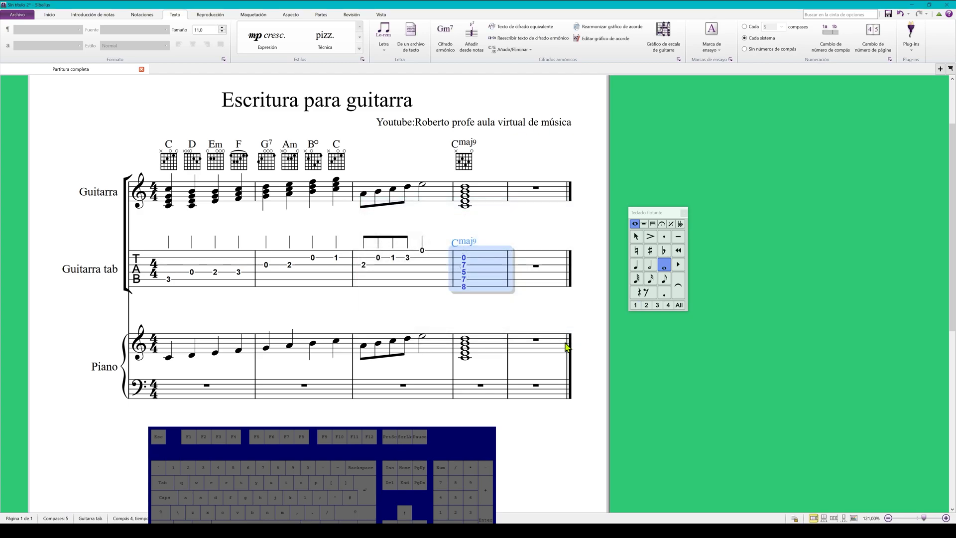
- Add the chord symbol Cmaj9 from the notes in bar 4 of the piano's treble staff, keeping the default options
click(503, 347)
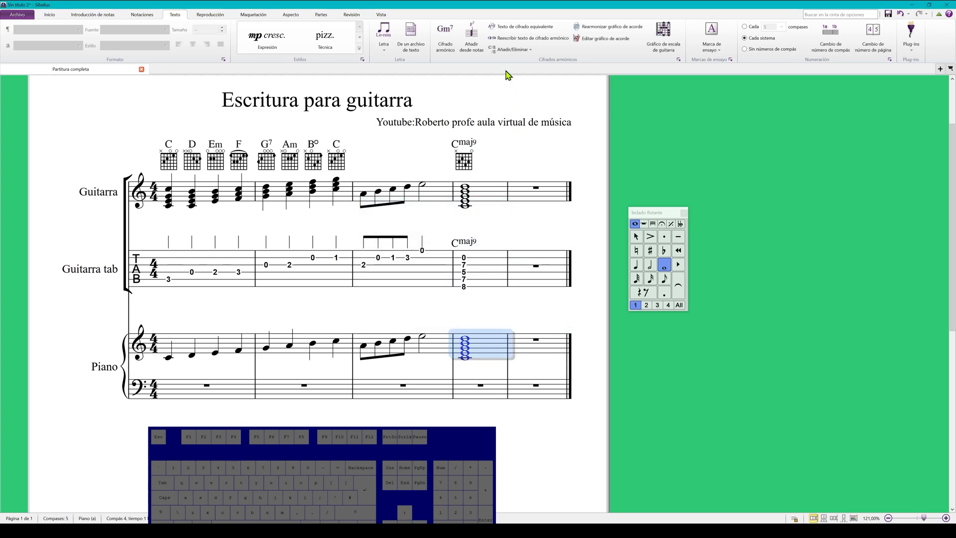
click(474, 40)
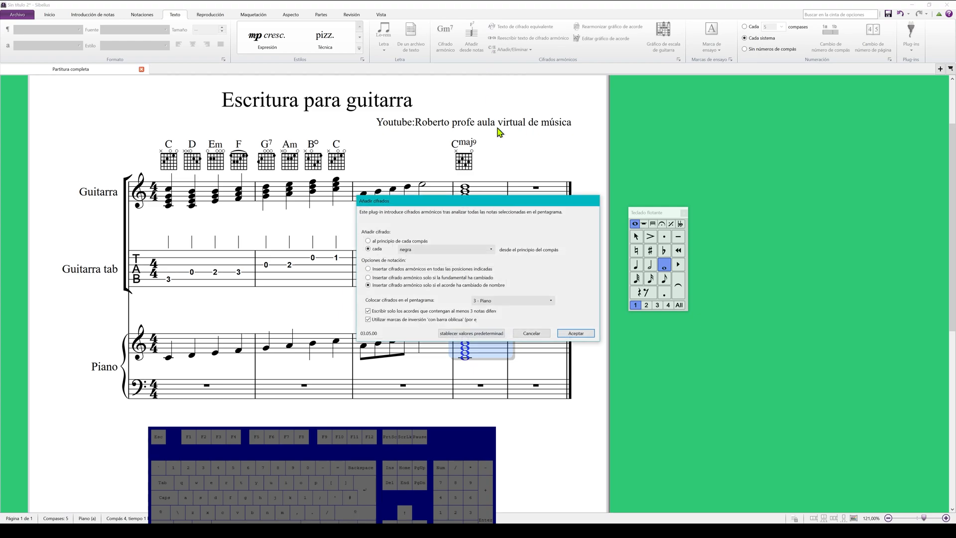
click(574, 333)
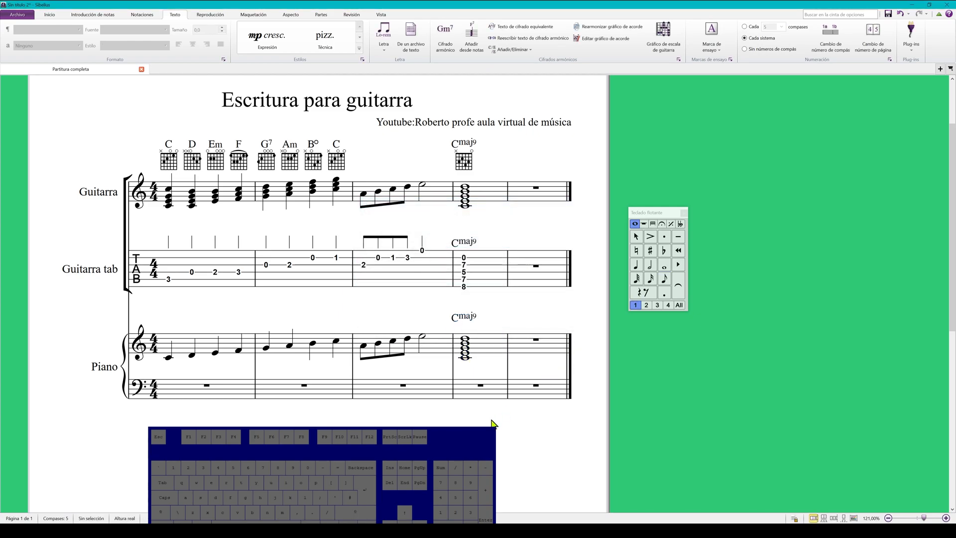
- Change the chord symbol text above bar 4 of the Guitarra staff to the equivalent Cmaj7(add9)
click(469, 164)
click(518, 28)
click(518, 27)
click(518, 28)
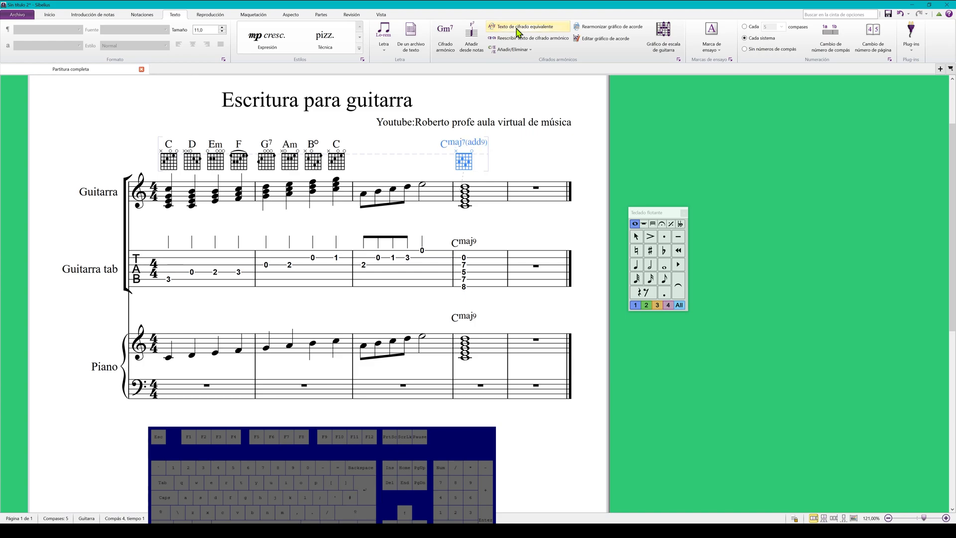
- Respell the root of the Guitarra chord symbol in bar 4 as B♯ and return it to C
click(523, 39)
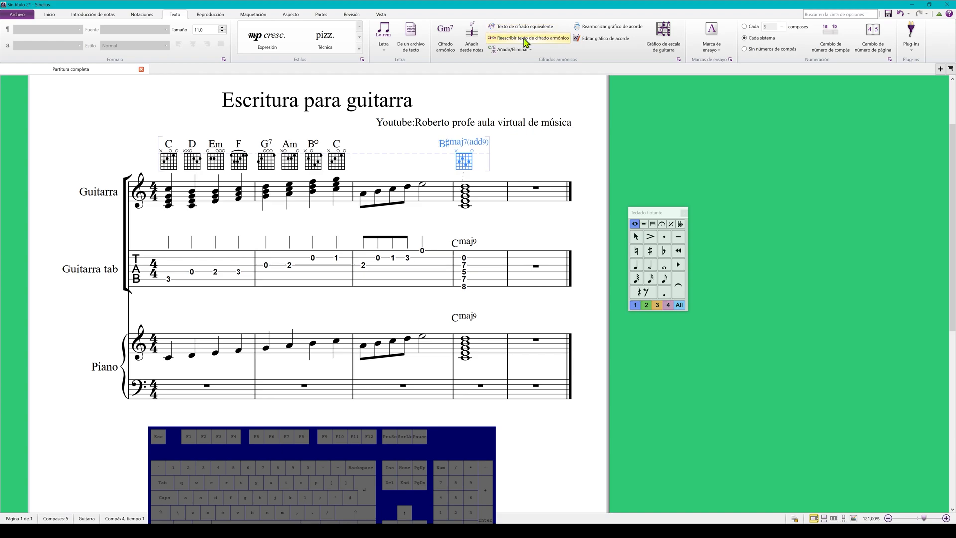
click(524, 39)
click(524, 39)
- Remove the chord text from the Guitarra chord symbol in bar 4 and restore it
click(525, 50)
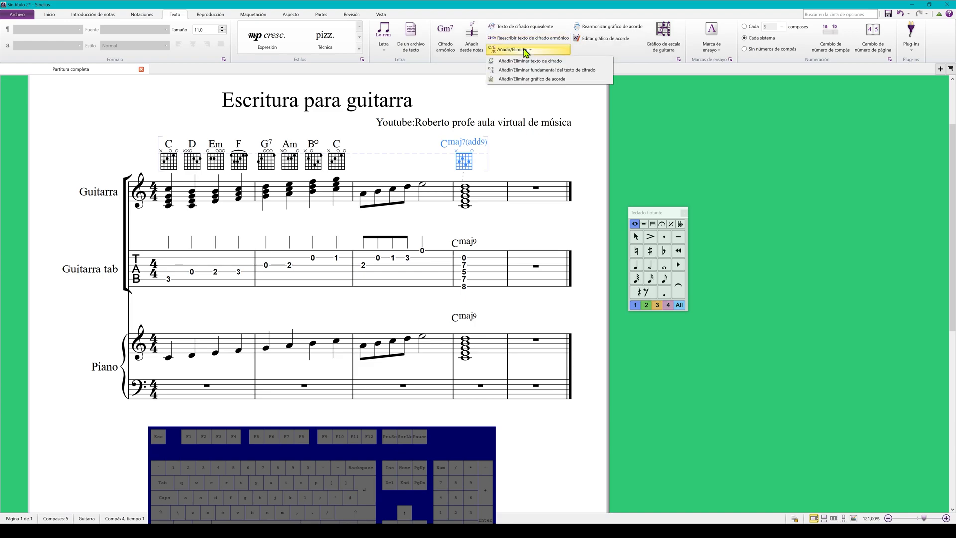
click(552, 61)
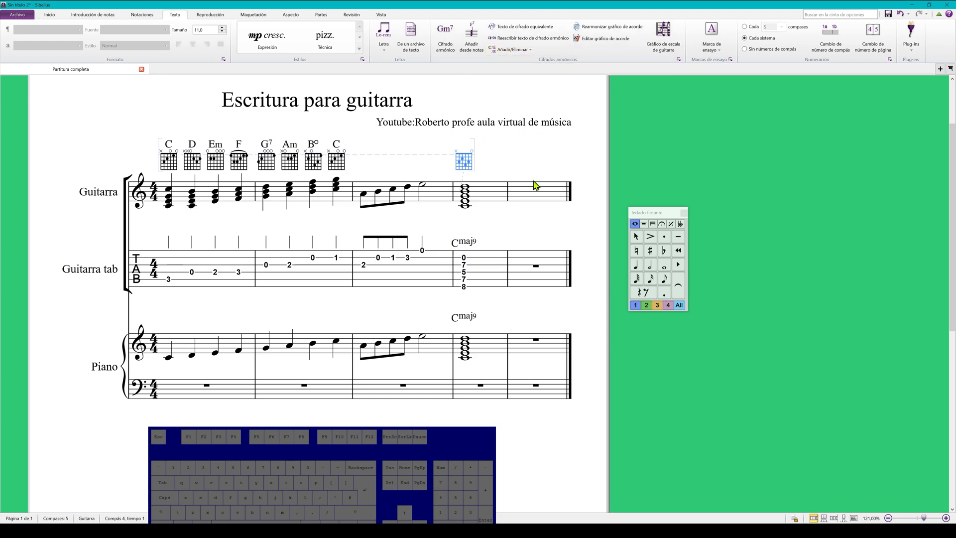
key(F5)
- Reduce the Guitarra chord symbol in bar 4 to its root text /C and switch back to Cmaj7(add9)
click(514, 51)
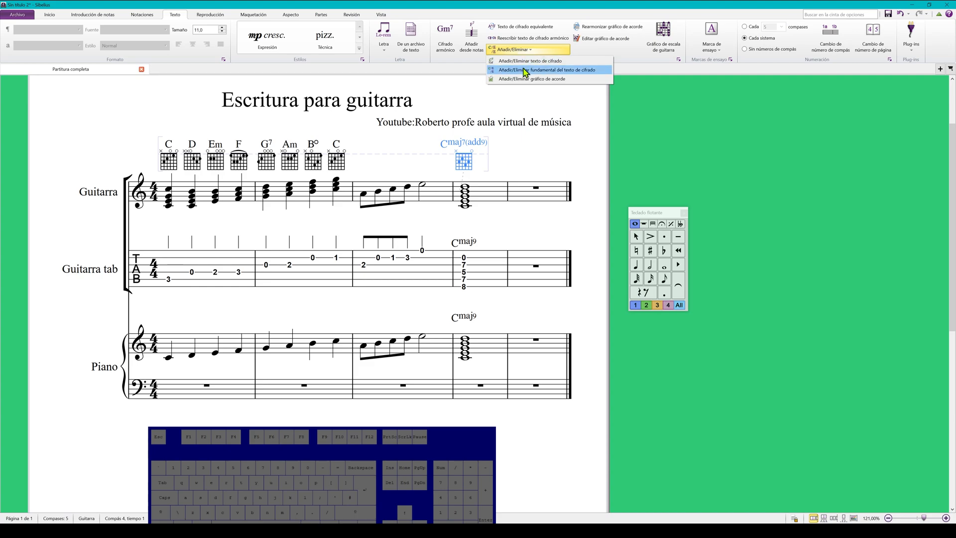
click(542, 72)
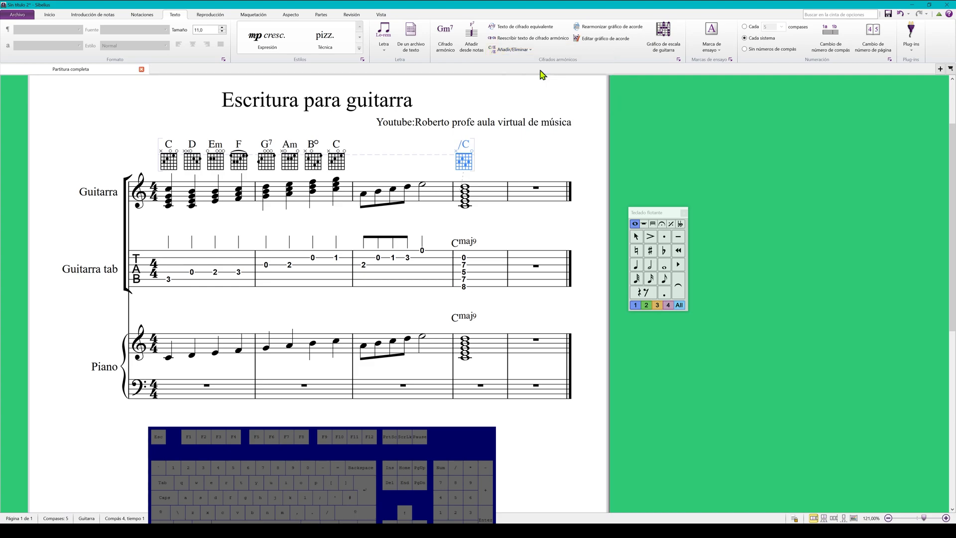
click(530, 50)
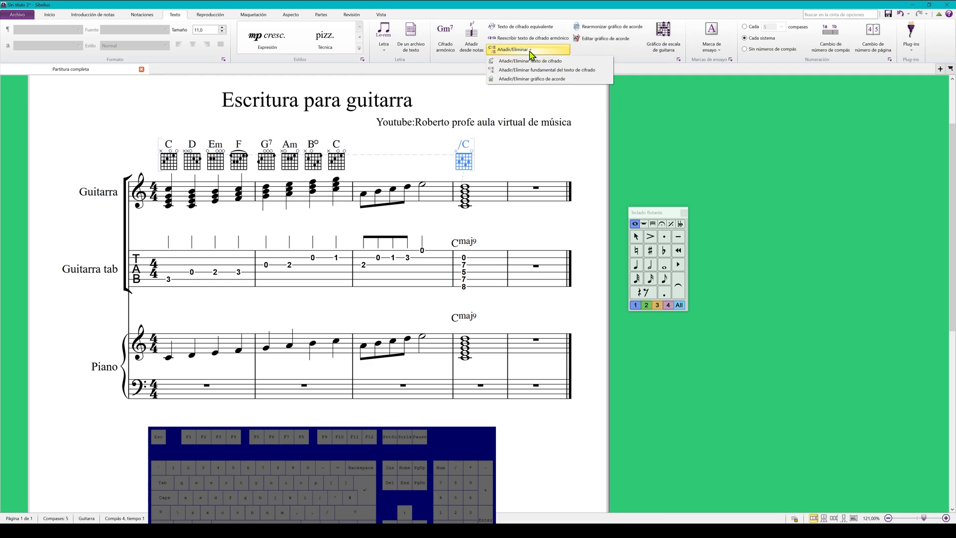
click(544, 72)
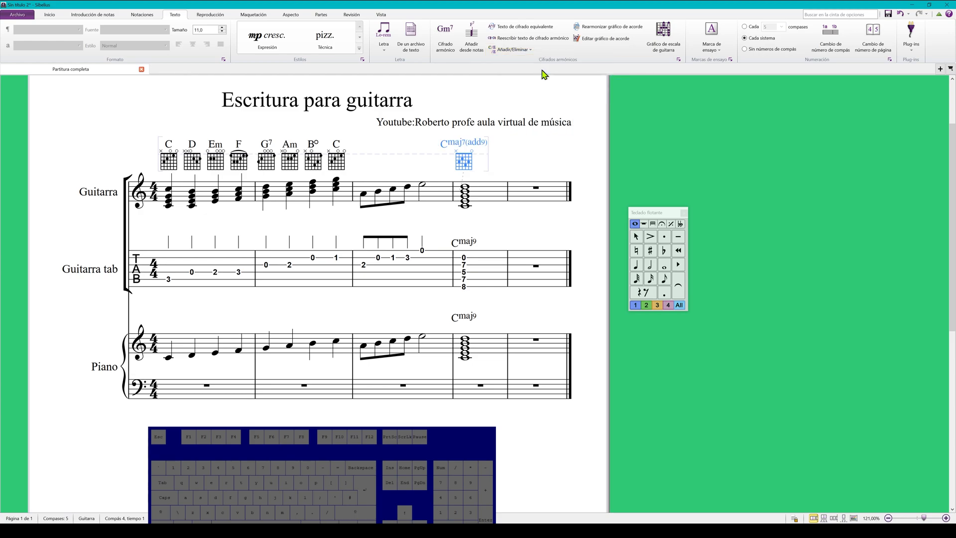
- Remove the chord diagram from the Guitarra chord symbol in bar 4 and add it back
click(530, 49)
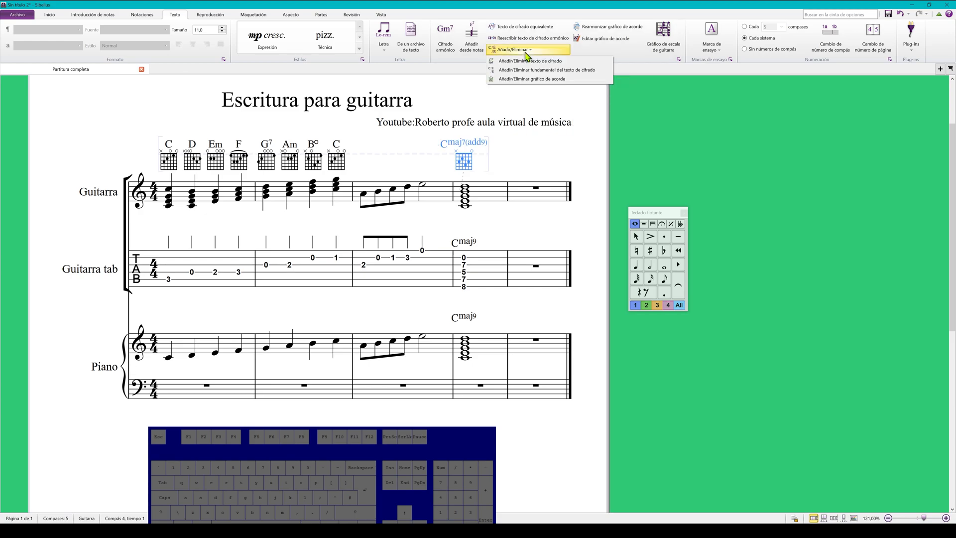
click(538, 80)
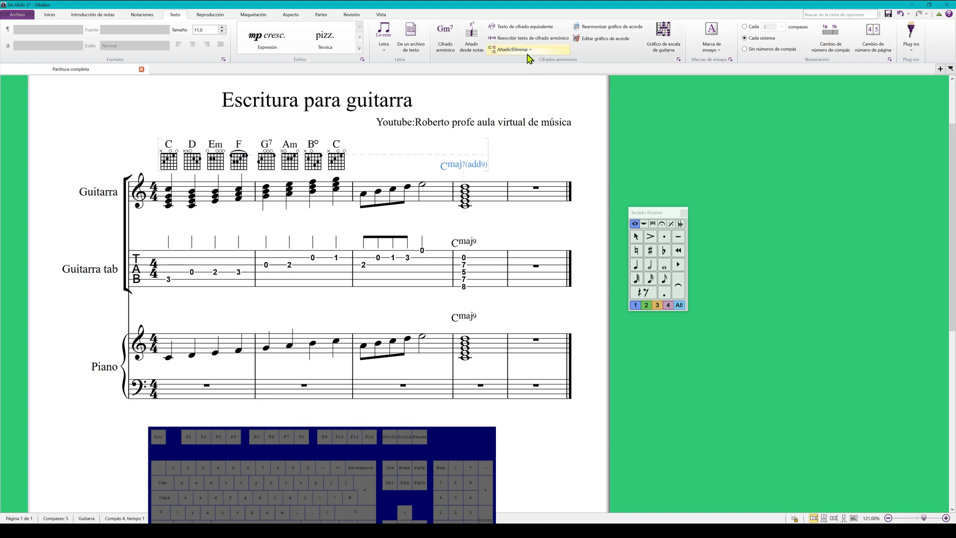
click(529, 50)
click(536, 80)
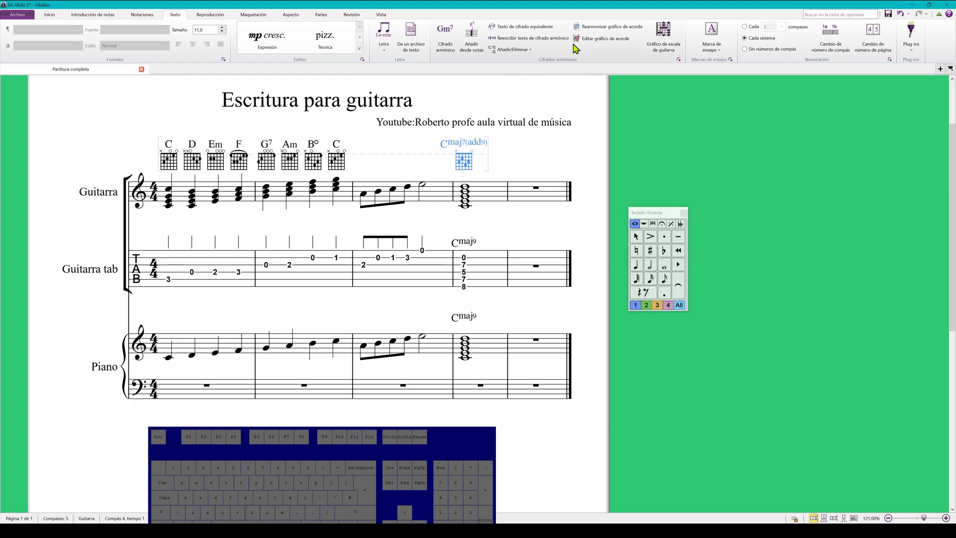
- Revoice the chord diagram of the Cmaj7(add9) symbol in bar 4, cycling to an alternative voicing higher up the neck
click(593, 28)
click(593, 32)
click(593, 32)
click(593, 30)
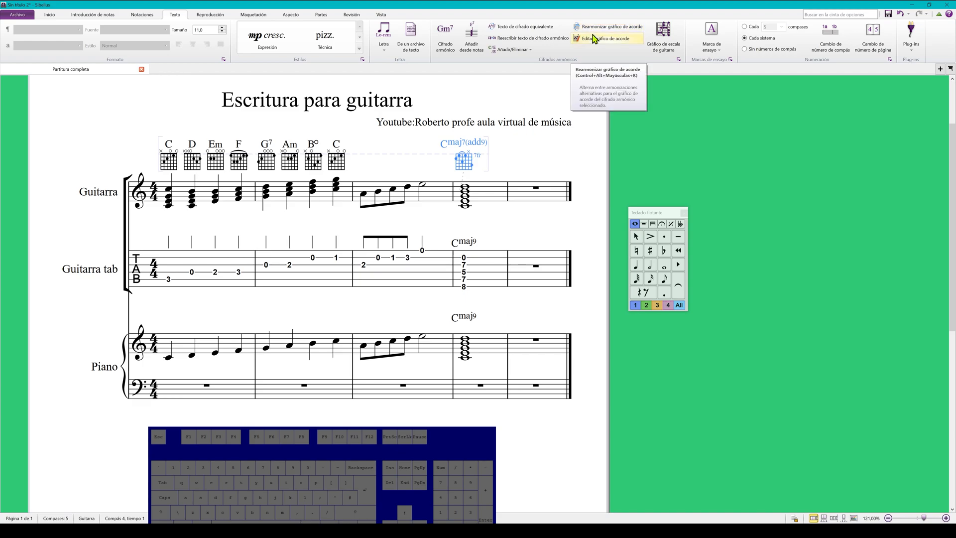
- Open the bar 4 Cmaj7(add9) chord diagram for editing, preview it horizontally and return it to vertical
click(601, 39)
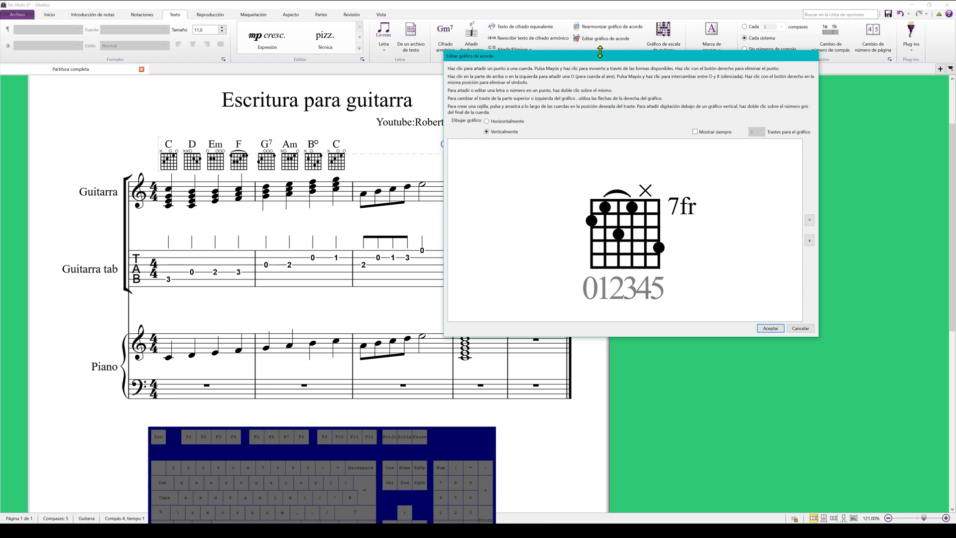
drag(600, 58, 310, 132)
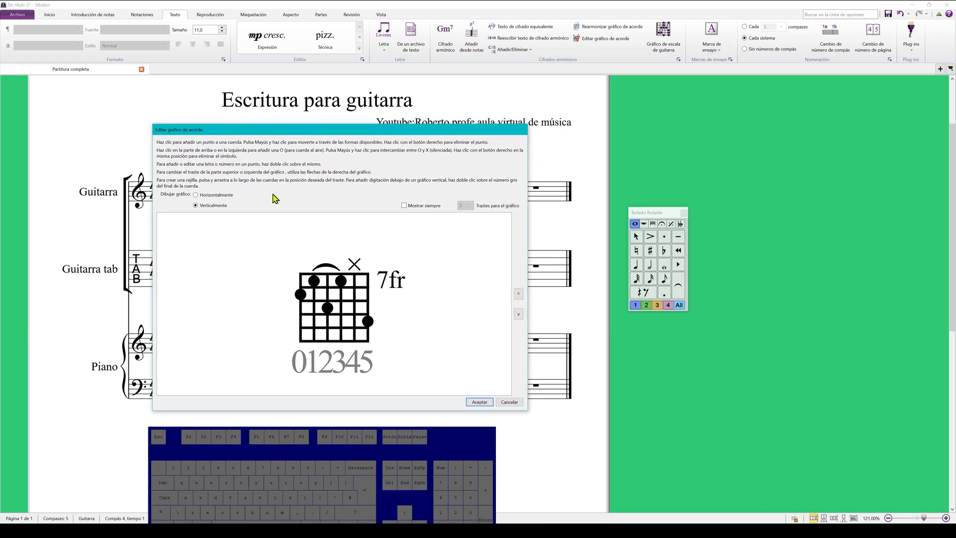
click(196, 195)
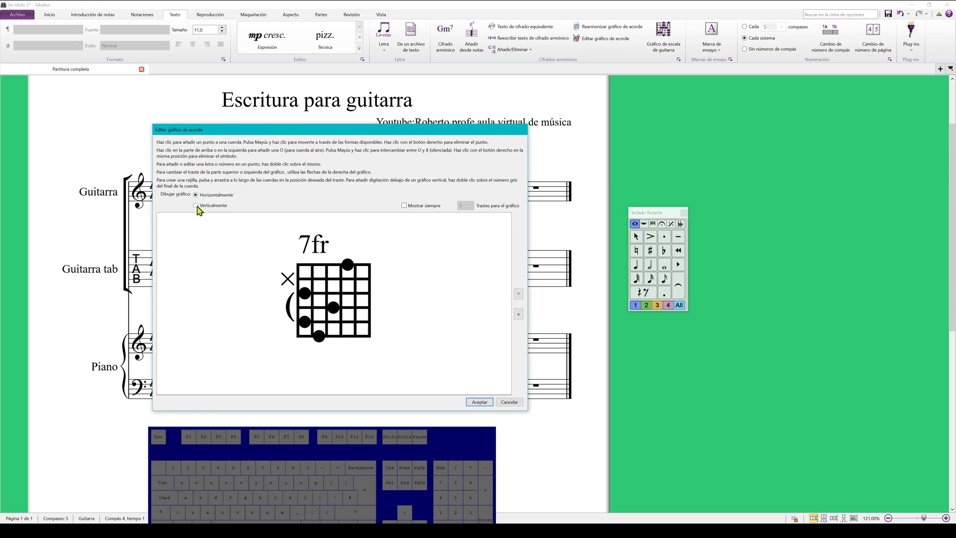
click(196, 206)
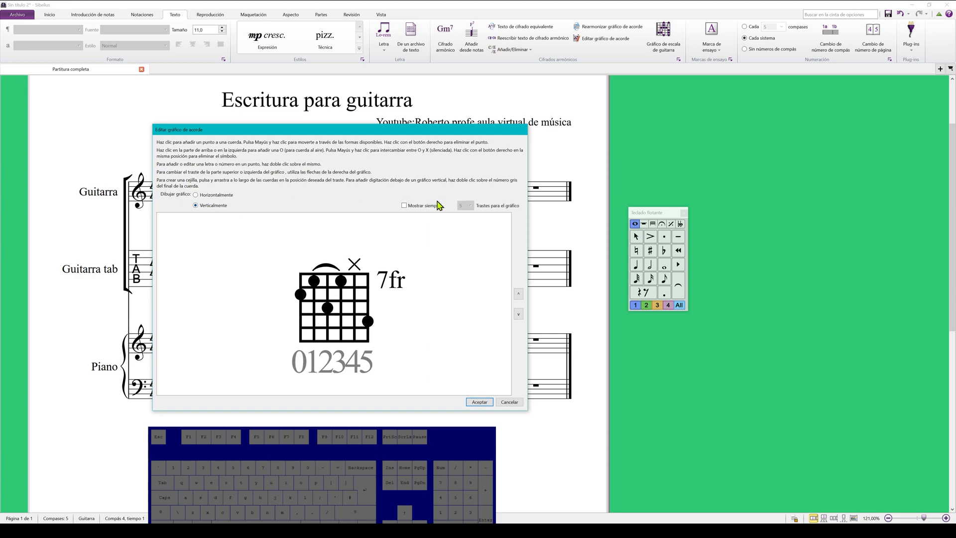
- Make the chord diagram always show a fixed number of frets and try 3 frets, declining to have notes deleted
click(405, 206)
click(467, 206)
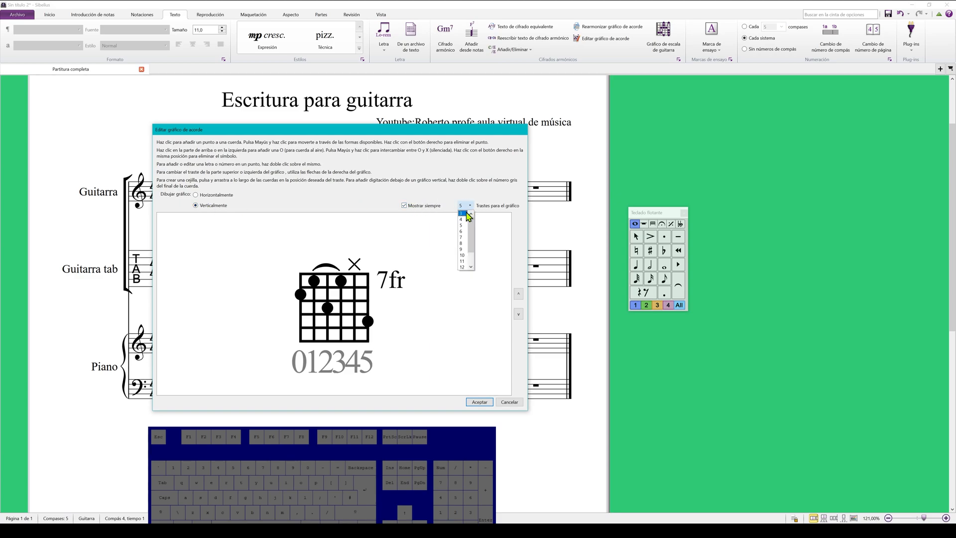
click(462, 213)
click(448, 287)
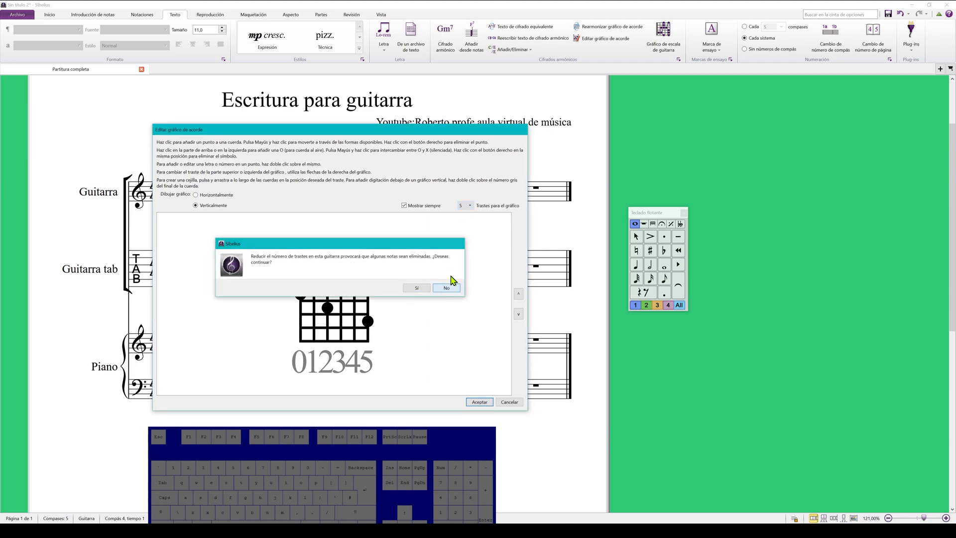
- Try 8 and 12 frets for the chord diagram and settle on 7 frets
click(469, 206)
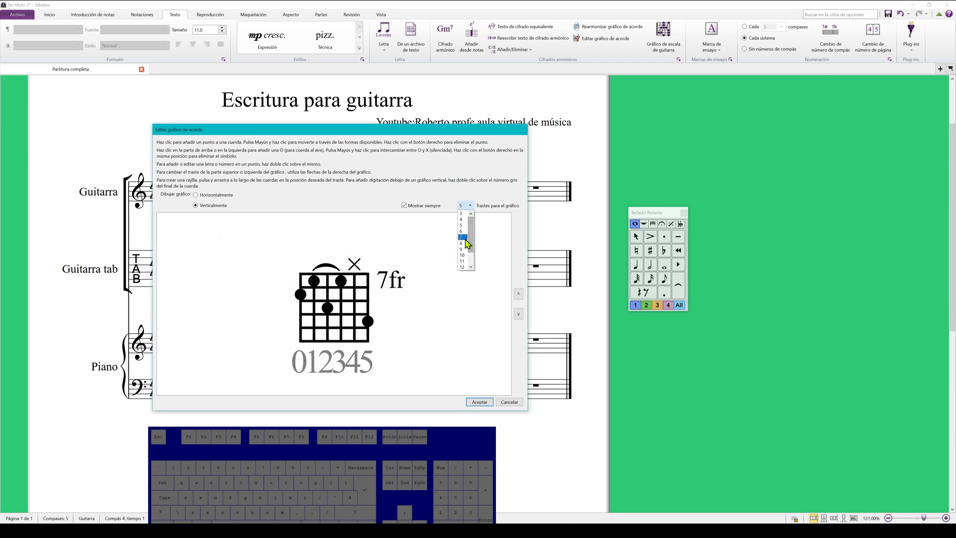
click(463, 243)
click(468, 206)
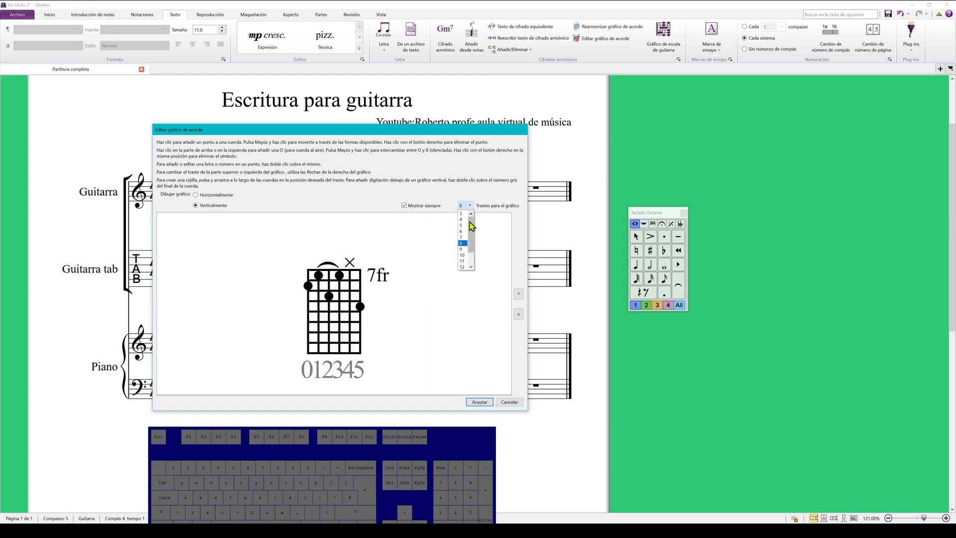
click(463, 267)
click(468, 206)
click(463, 237)
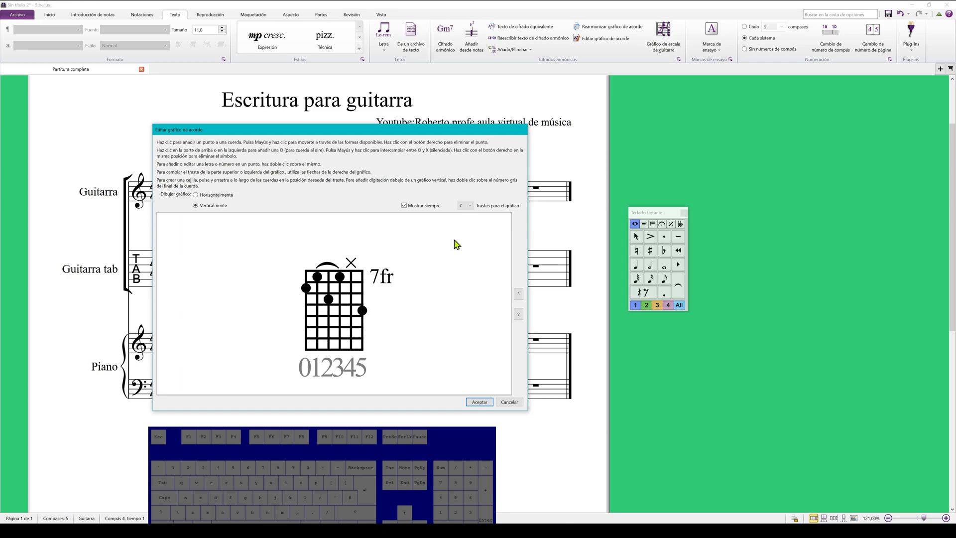
- Place dots on string 2 at the fourth row, string 3 at the third, strings 4 and 5 at the second, and clear strings 0 and 1
click(328, 310)
click(340, 299)
click(351, 288)
click(360, 288)
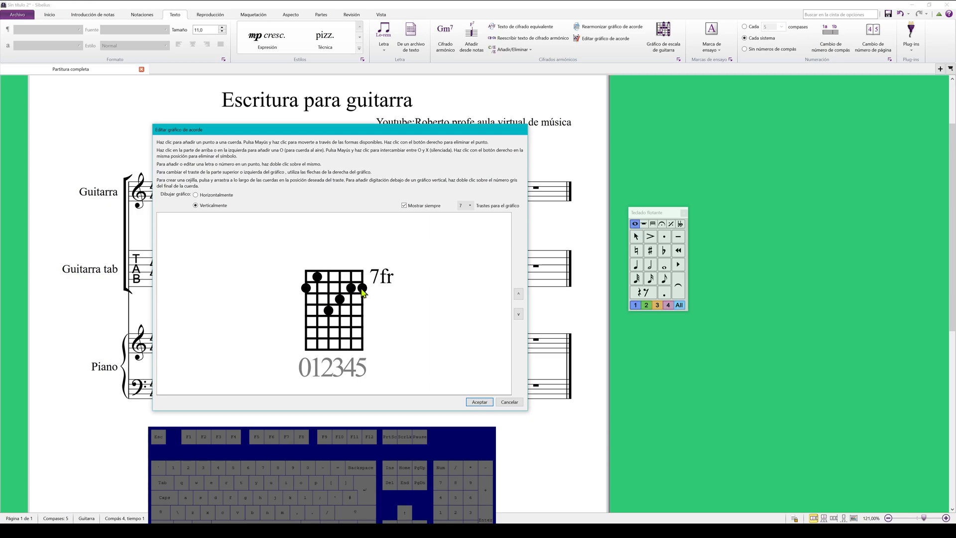
right_click(309, 288)
right_click(319, 282)
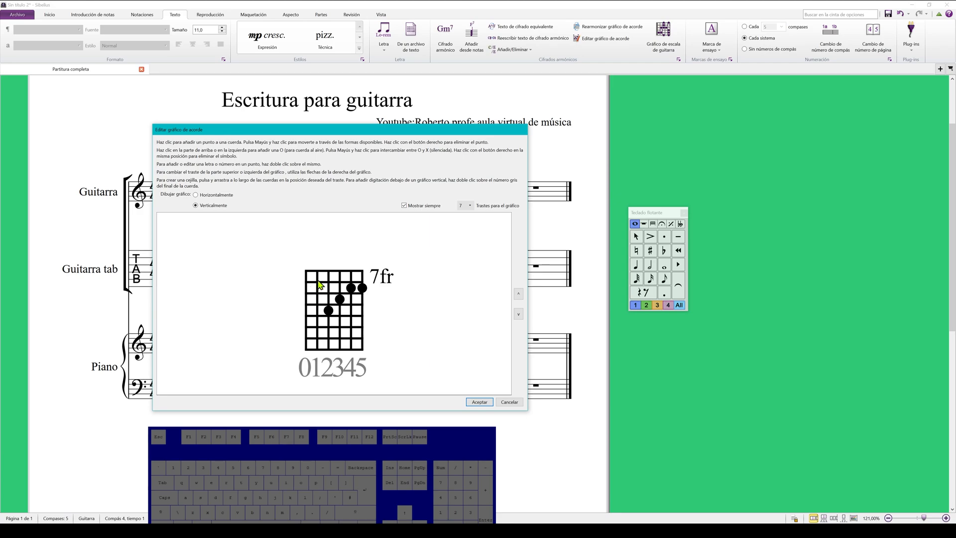
right_click(330, 315)
click(330, 315)
- Mark strings 0 and 1 of the chord diagram as muted with X symbols
key(shift)
shift+click(318, 264)
click(306, 265)
shift+click(306, 264)
- Add a barre over strings 4 and 5 in the second fret row, change the string 2 dot's shape, and accept the diagram
click(329, 288)
drag(329, 288, 363, 288)
click(329, 313)
click(339, 299)
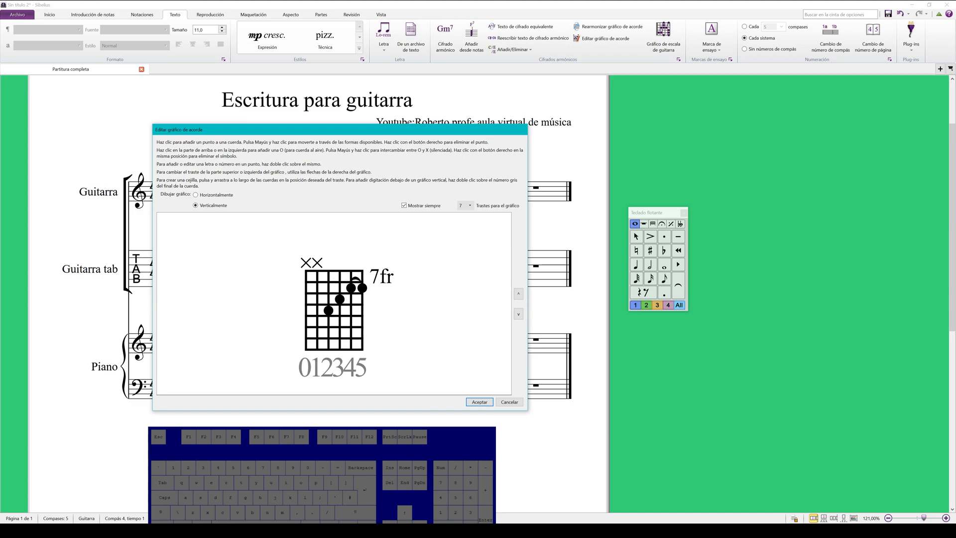
shift+click(328, 310)
click(476, 401)
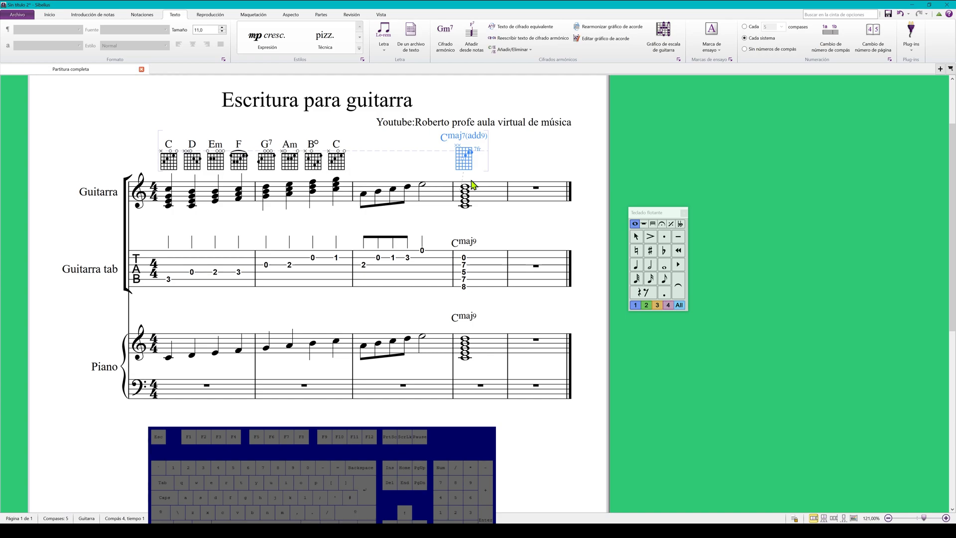
click(503, 221)
- Enter a whole-note C-E-G-B chord in bar 5 of the Guitarra staff
right_click(503, 222)
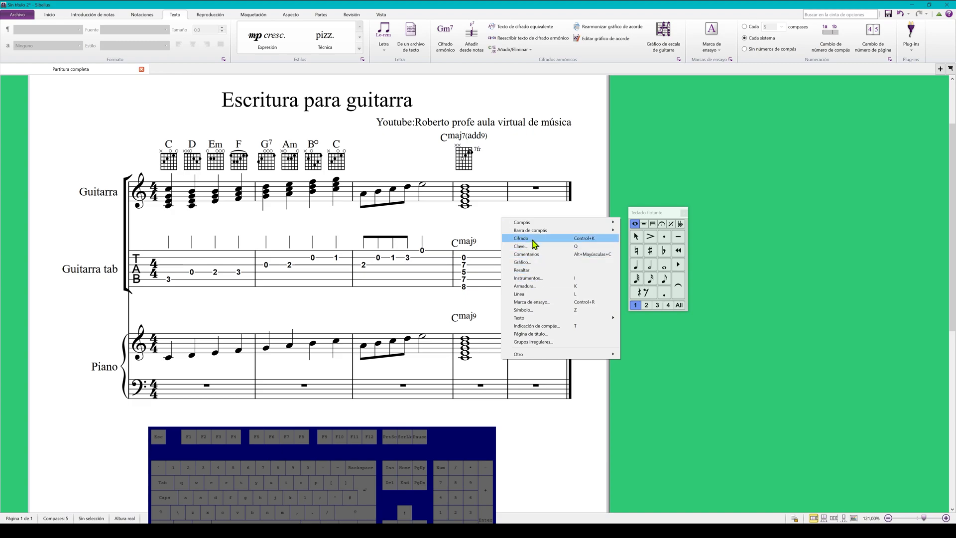
click(529, 218)
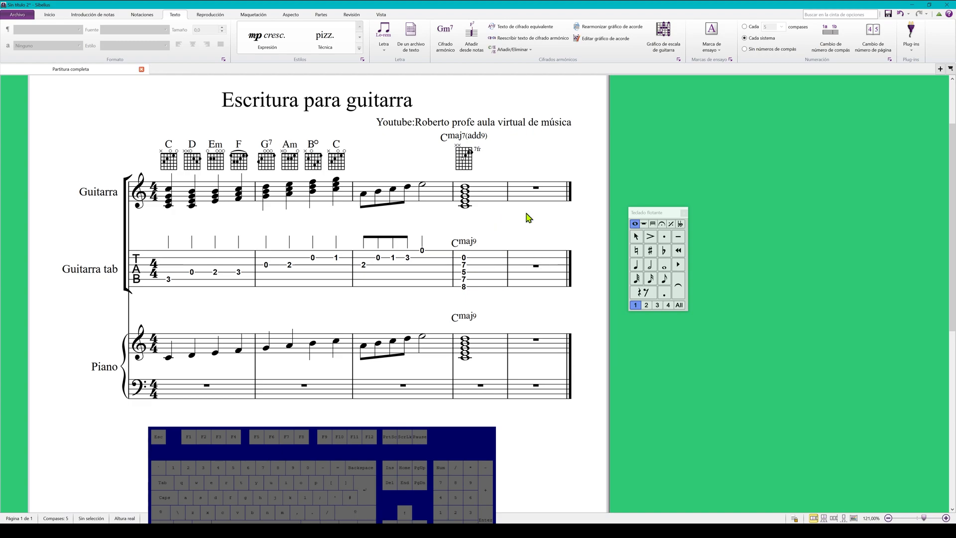
click(663, 265)
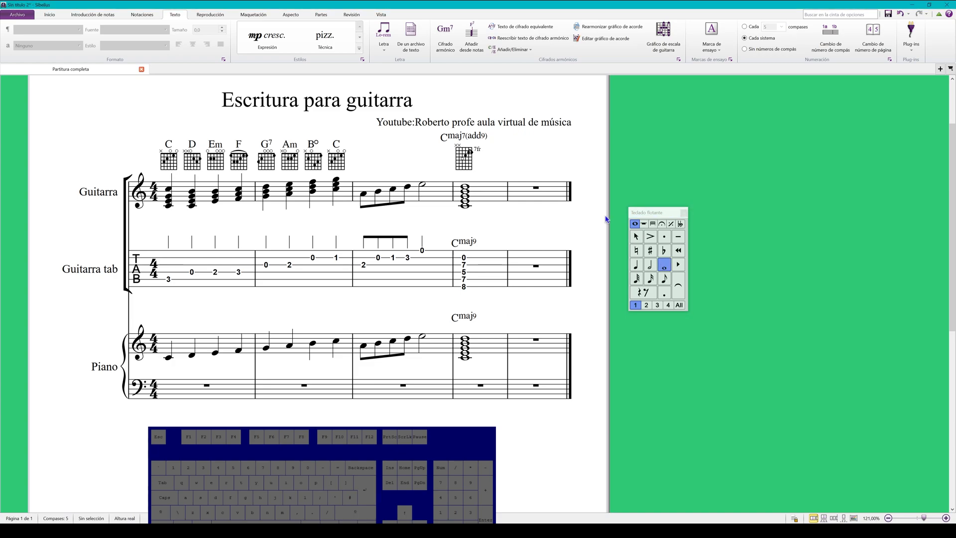
click(513, 207)
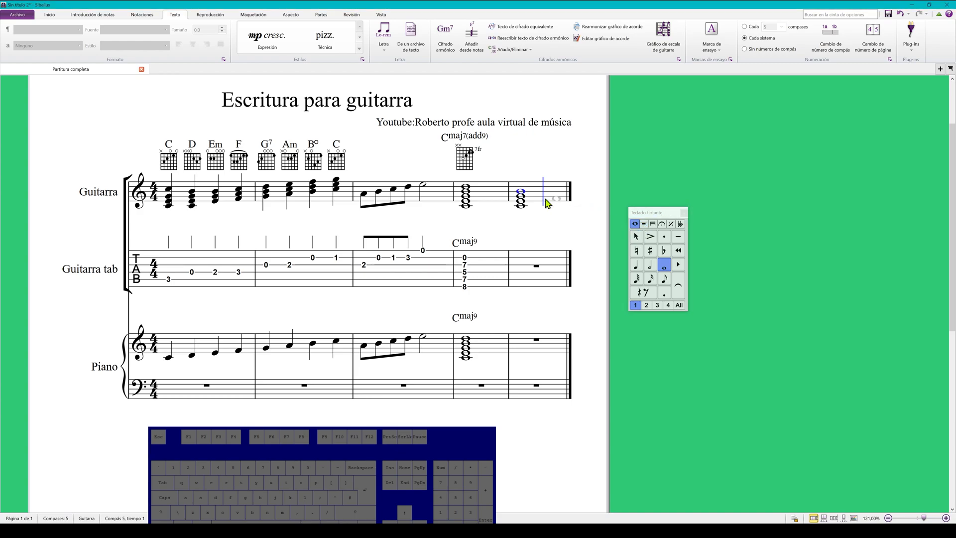
- Copy the bar 5 Guitarra chord to the Guitarra tab and upper Piano staves, raising the Piano copy an octave
click(531, 201)
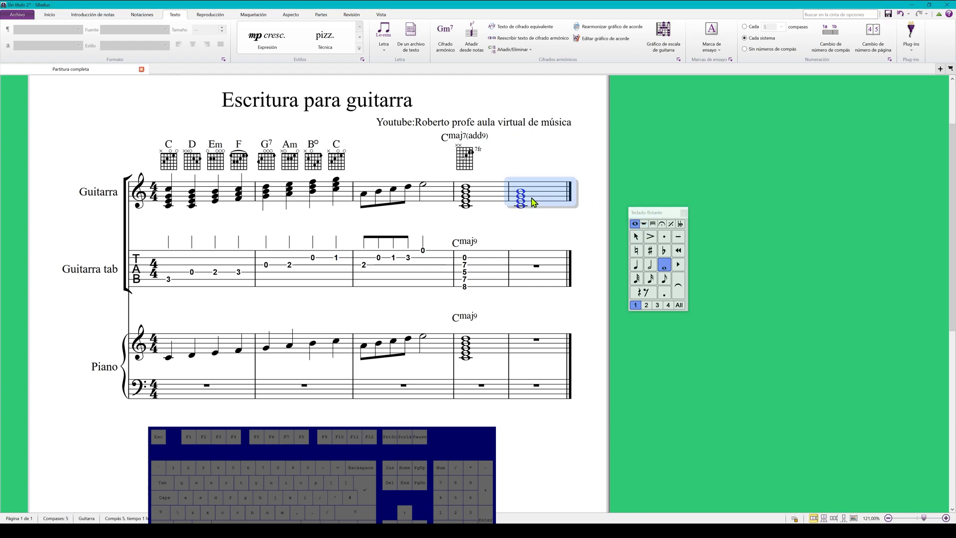
alt+click(546, 276)
alt+click(552, 348)
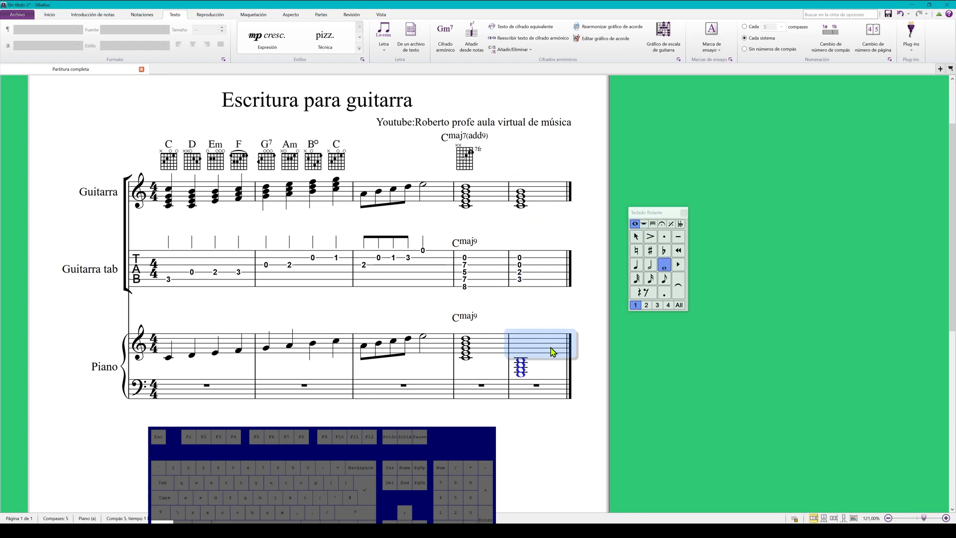
click(533, 311)
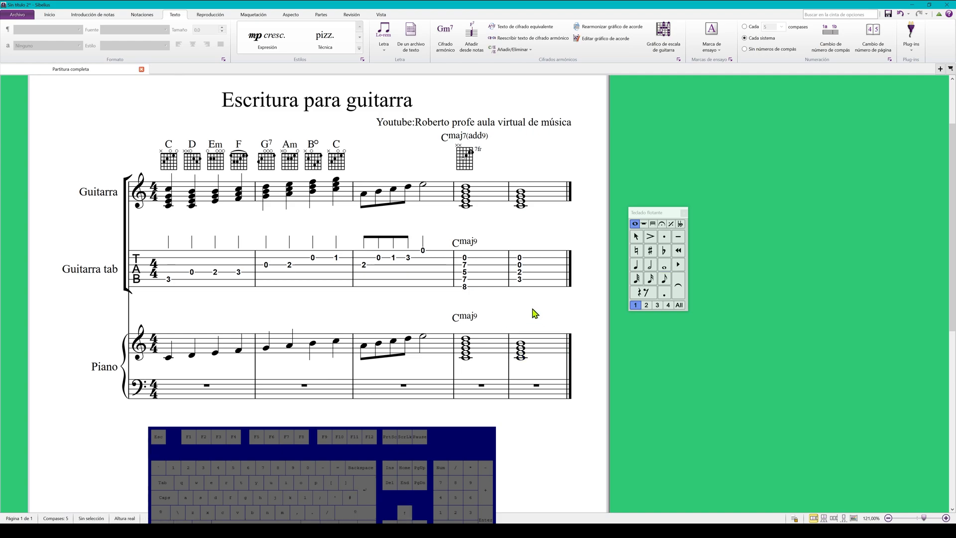
- Add a Cmaj7 chord symbol above the Guitarra chord in bar 5 and delete it again
right_click(544, 230)
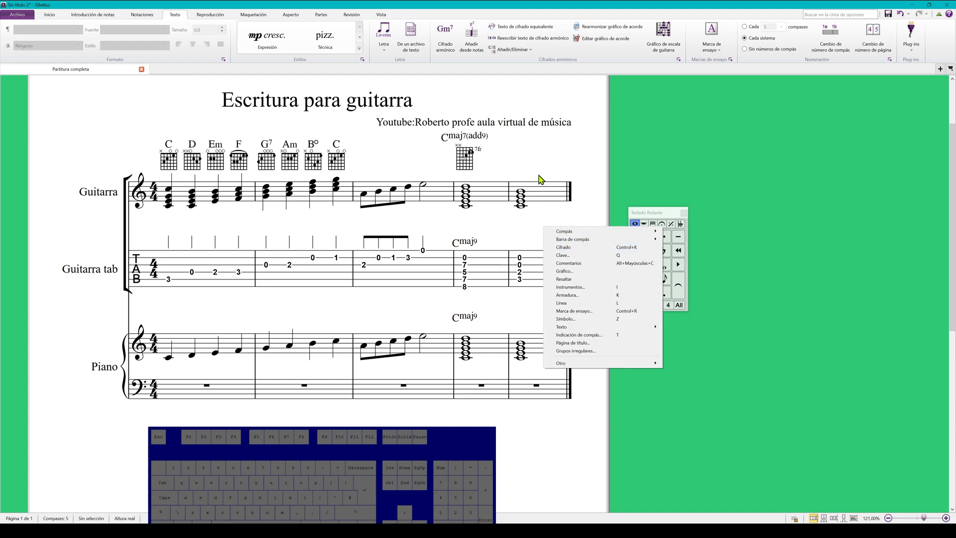
click(563, 248)
click(522, 169)
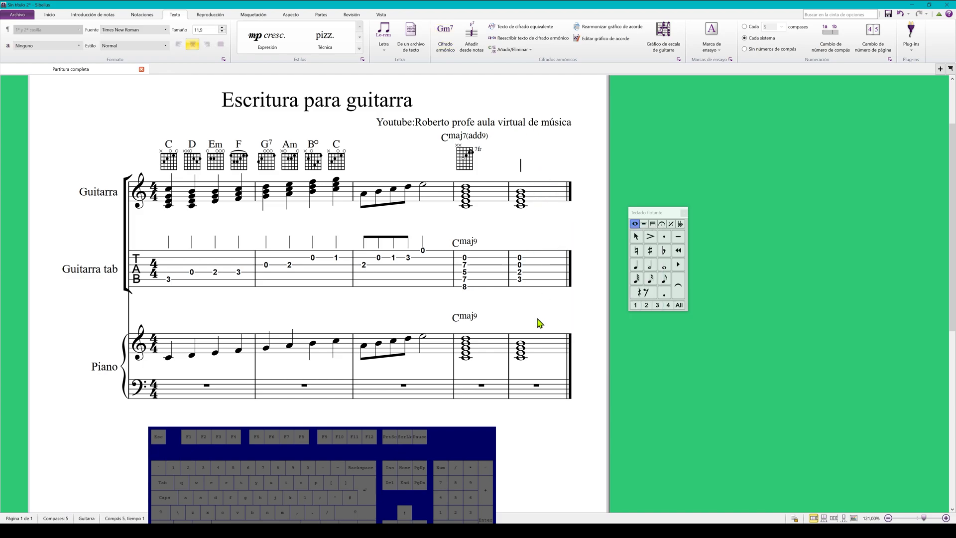
text(cmaj7)
click(508, 232)
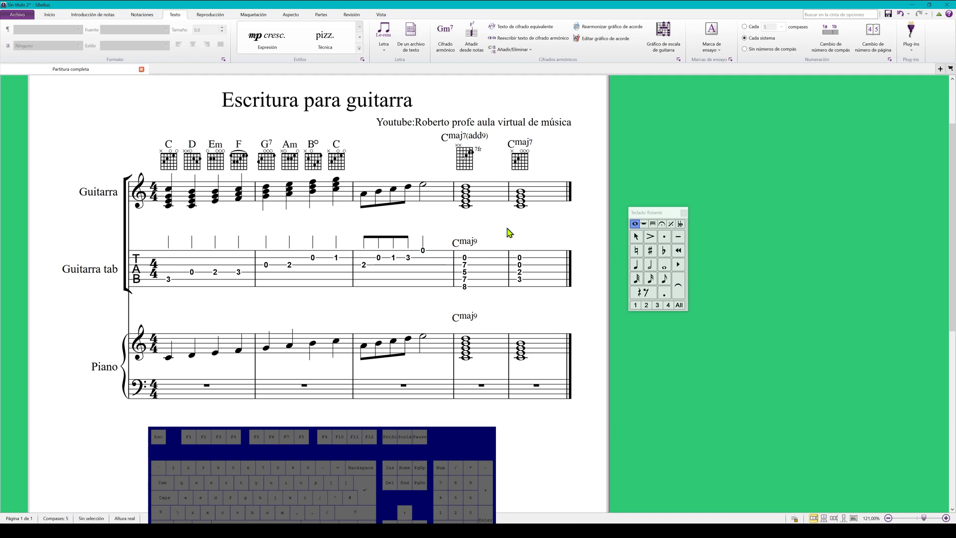
click(520, 168)
key(Delete)
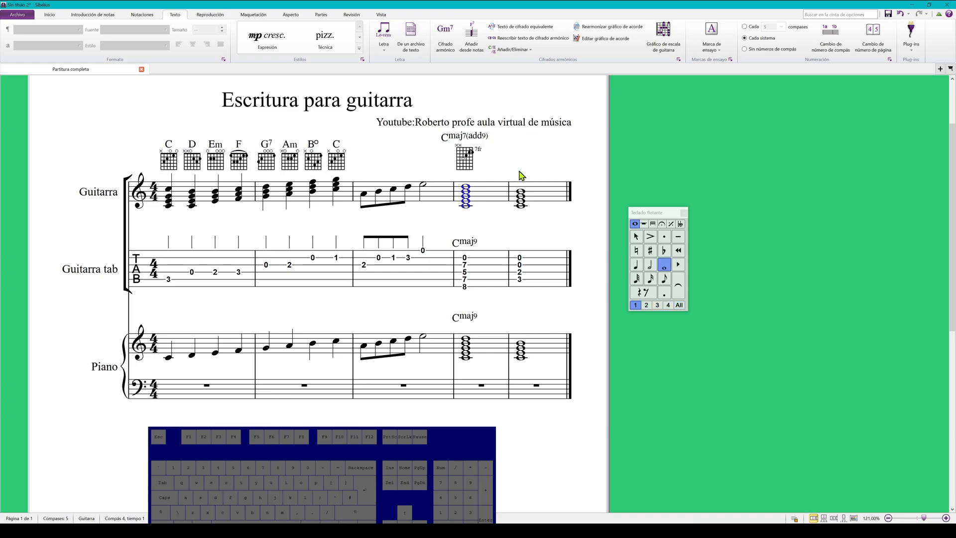
- Add a Cmaj7 chord symbol with its diagram above the bar 5 chord in the Guitarra staff
click(538, 236)
click(524, 192)
key(ctrl+k)
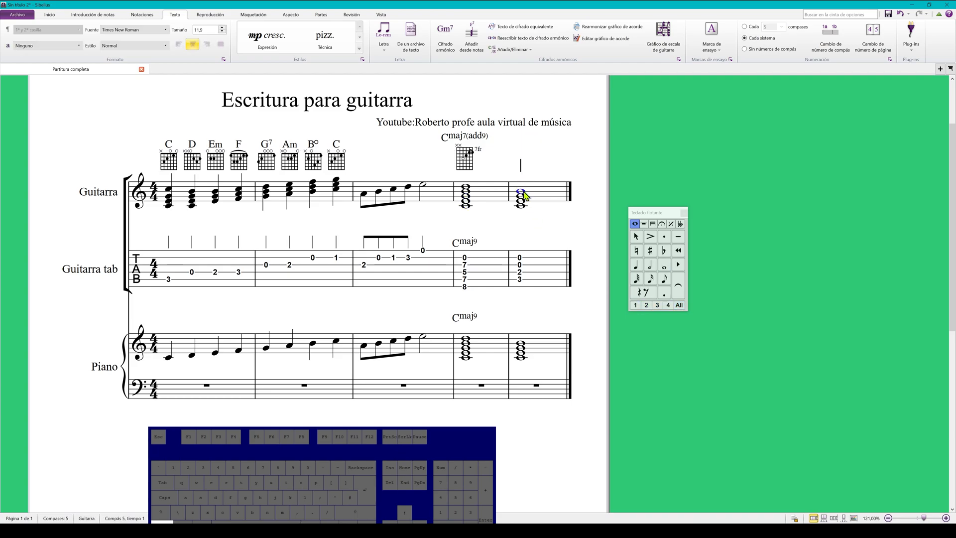
text(cmaj7)
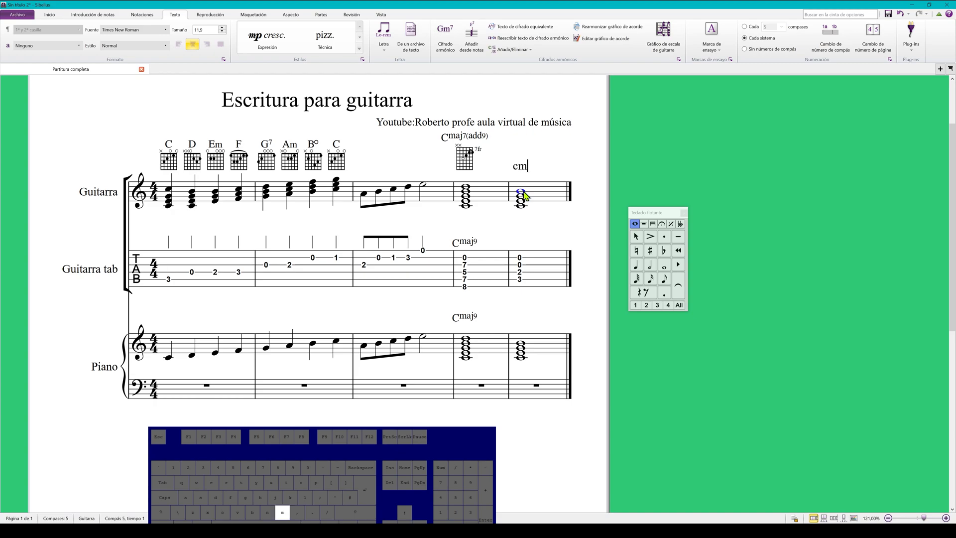
click(526, 235)
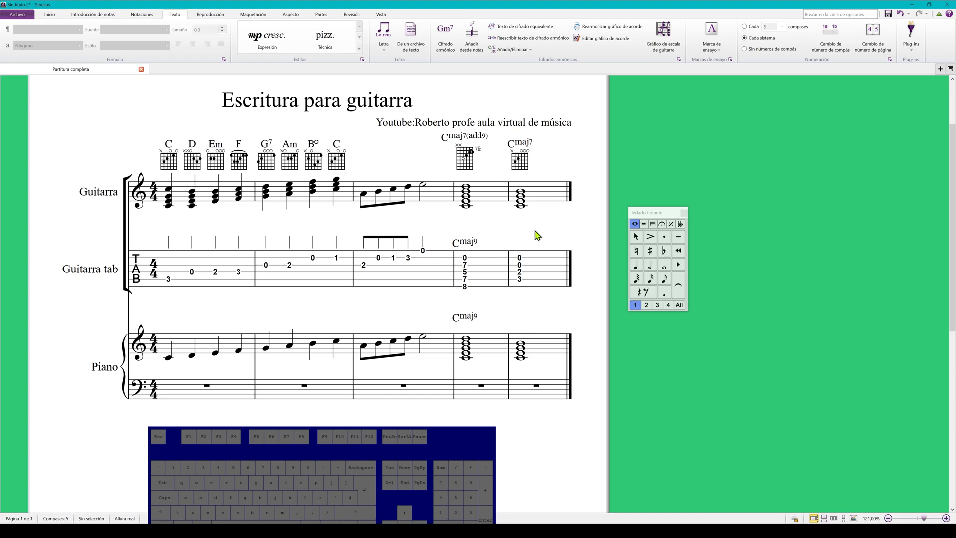
- Cycle the bar 5 Guitarra chord symbol through equivalent chord texts such as Em/C and Em(b6)/C, back to Cmaj7
right_click(534, 231)
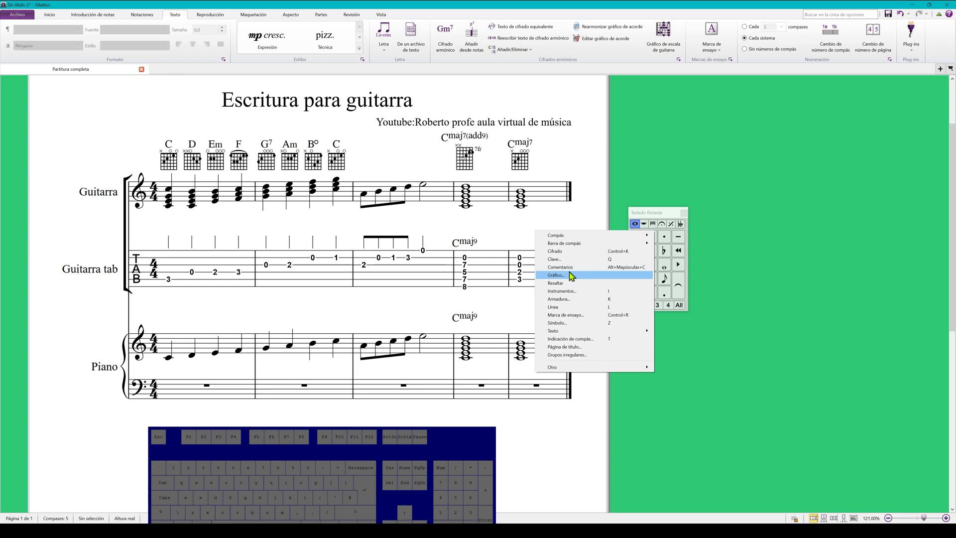
click(498, 237)
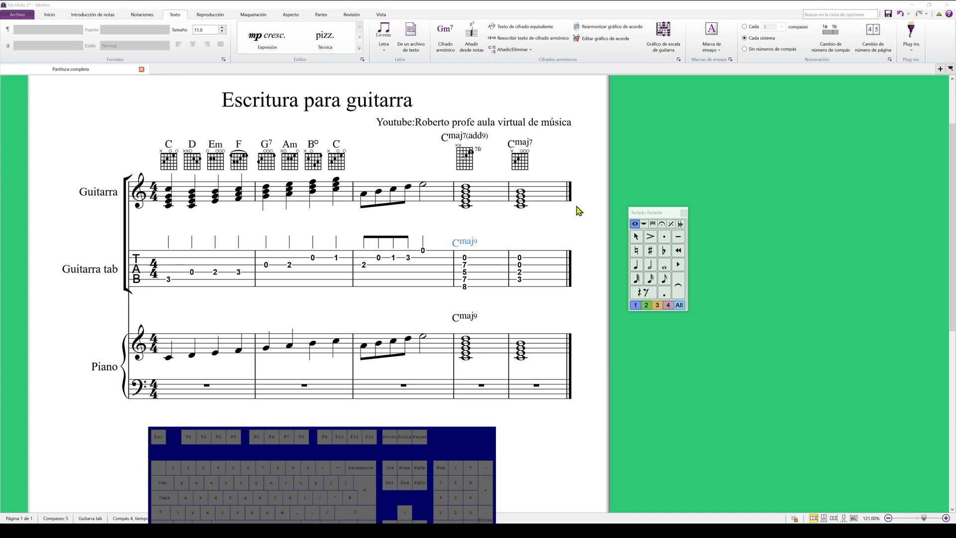
click(519, 173)
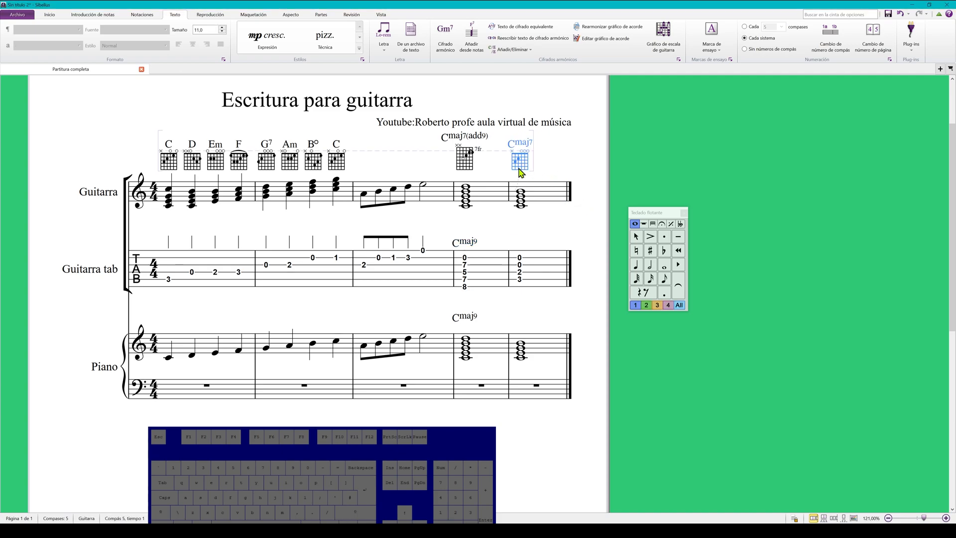
right_click(523, 171)
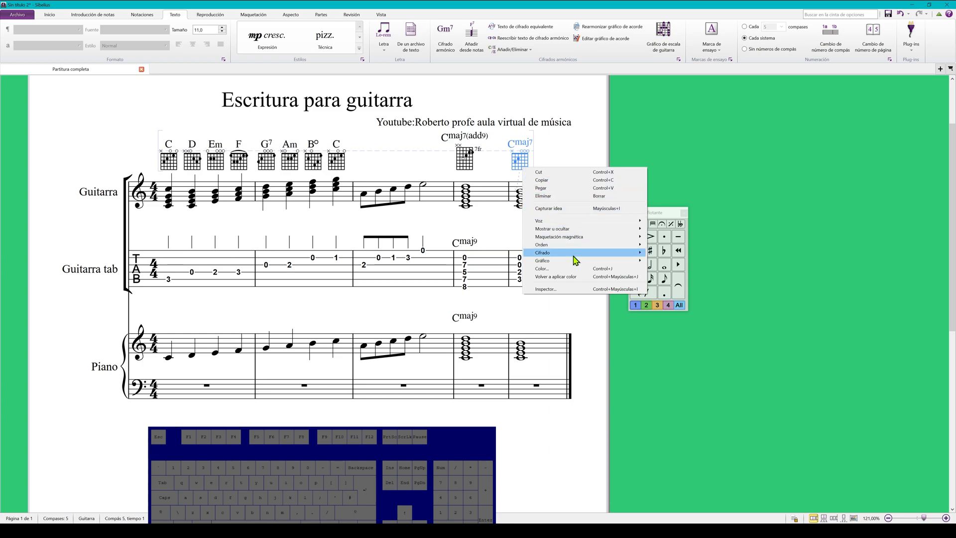
mouse_move(574, 256)
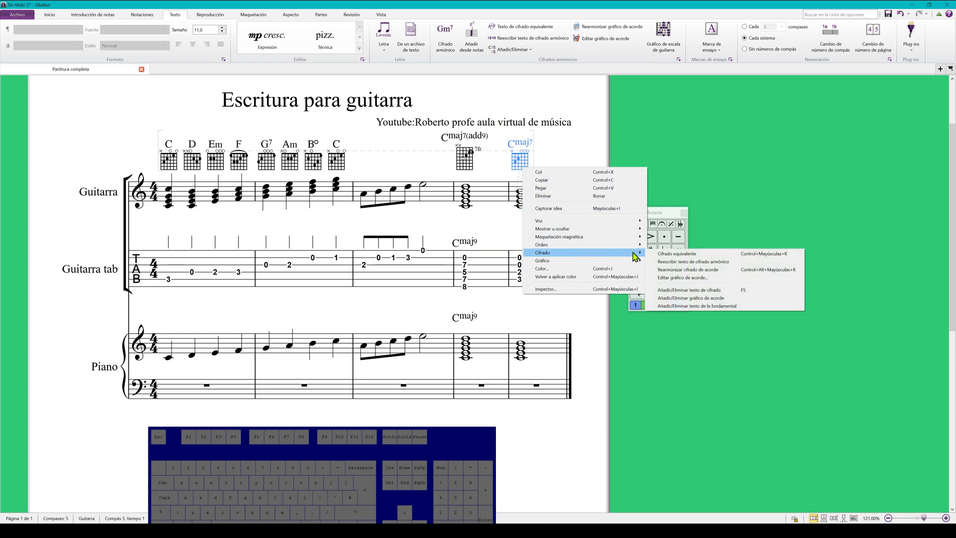
click(677, 255)
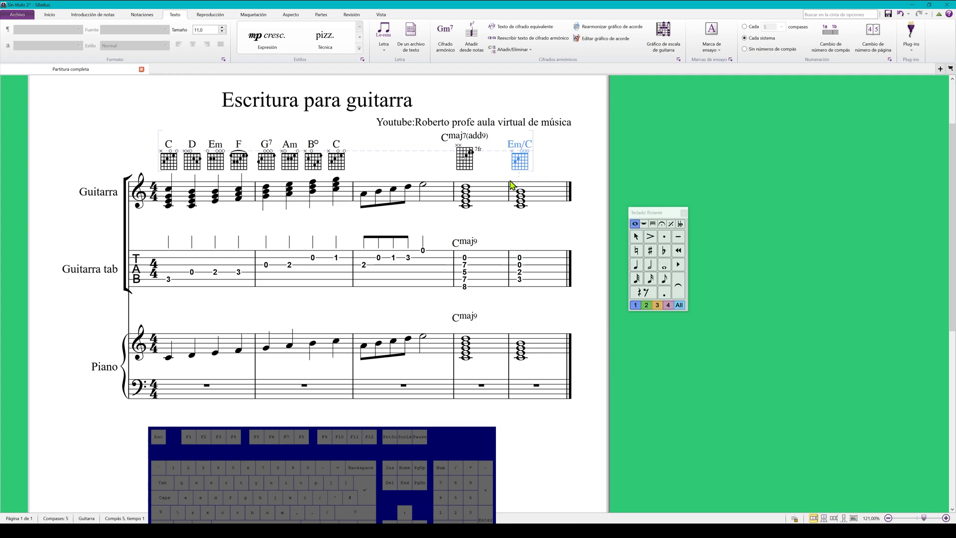
key(ctrl+shift+k)
key(ctrl+shift+k)
key(ctrl+shift+k)
key(ctrl+shift+k)
key(ctrl+shift+k)
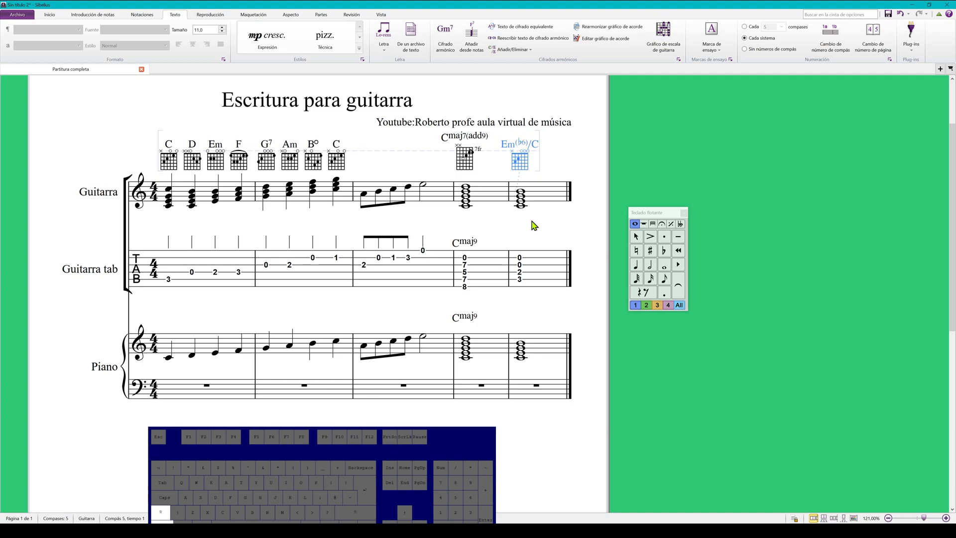
key(ctrl+shift+k)
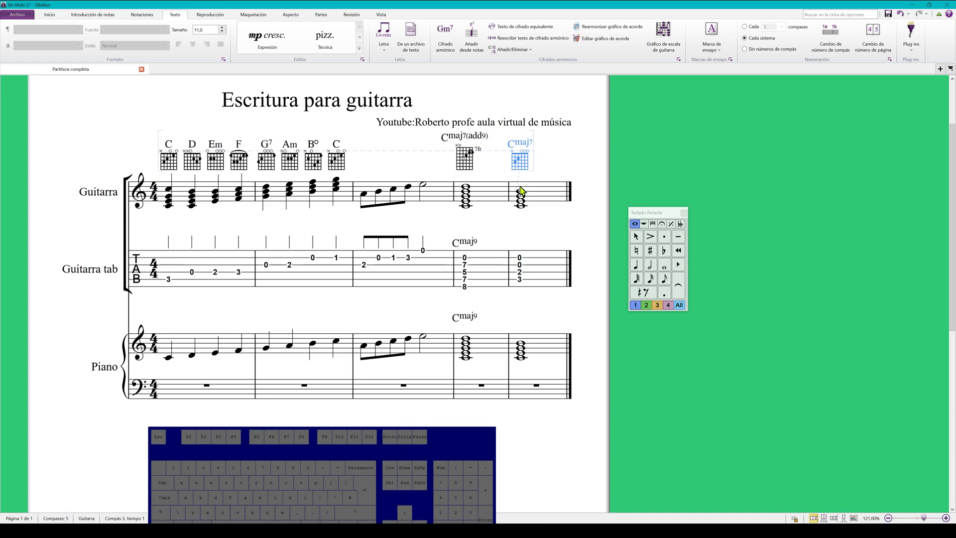
- Respell the Cmaj7 chord symbol above bar 5 of the Guitarra staff as B#maj7
right_click(522, 170)
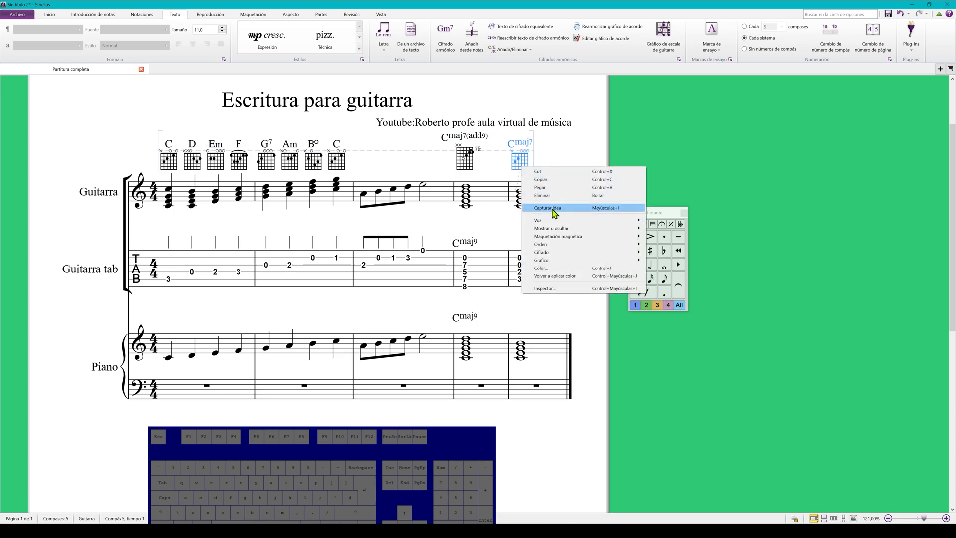
mouse_move(564, 256)
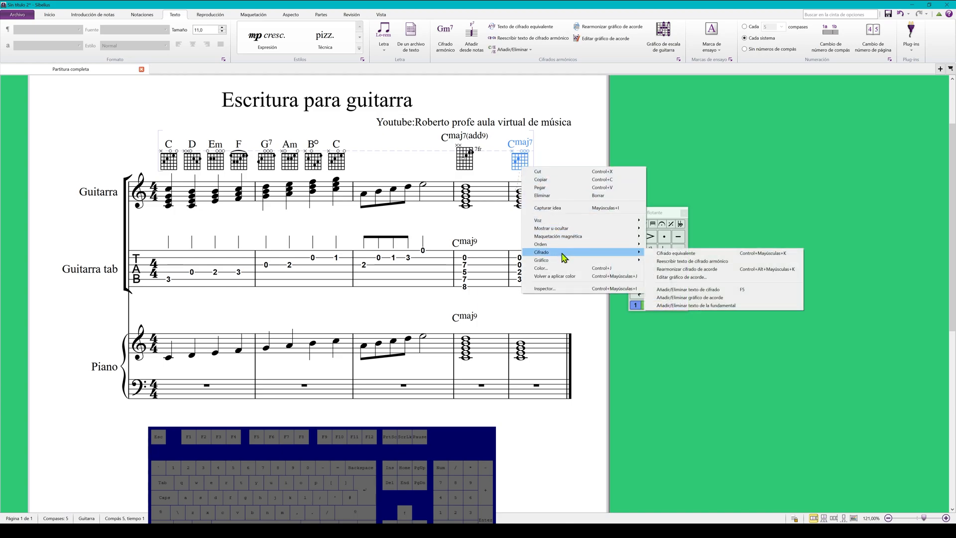
click(698, 261)
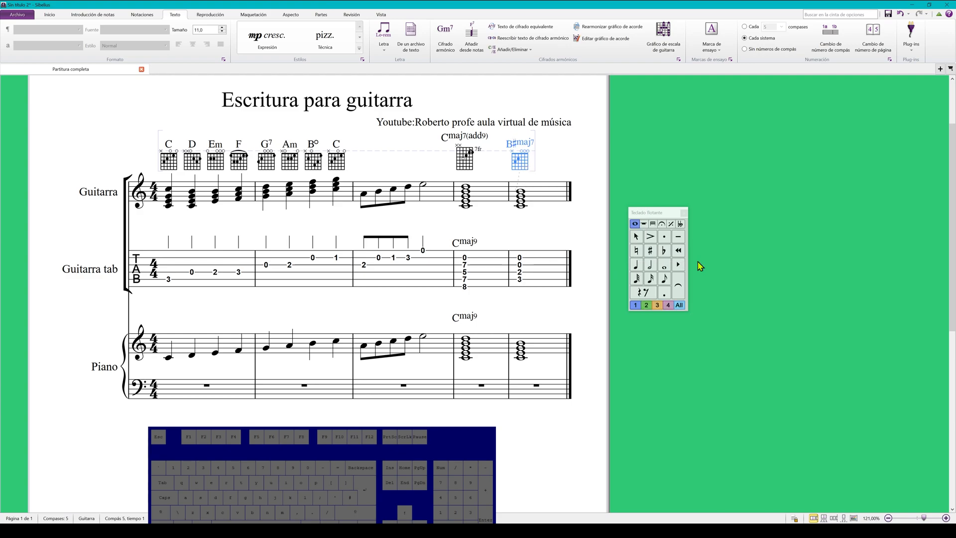
- Cycle the bar 5 Guitarra chord diagram through alternative voicings, ending on a shape with a muted lowest string and two open highest strings
right_click(524, 172)
mouse_move(564, 256)
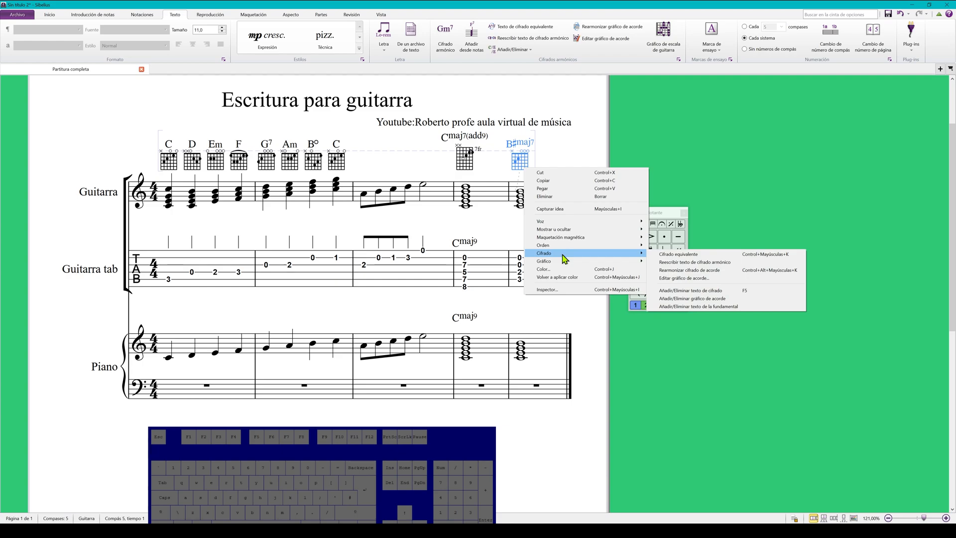
click(704, 271)
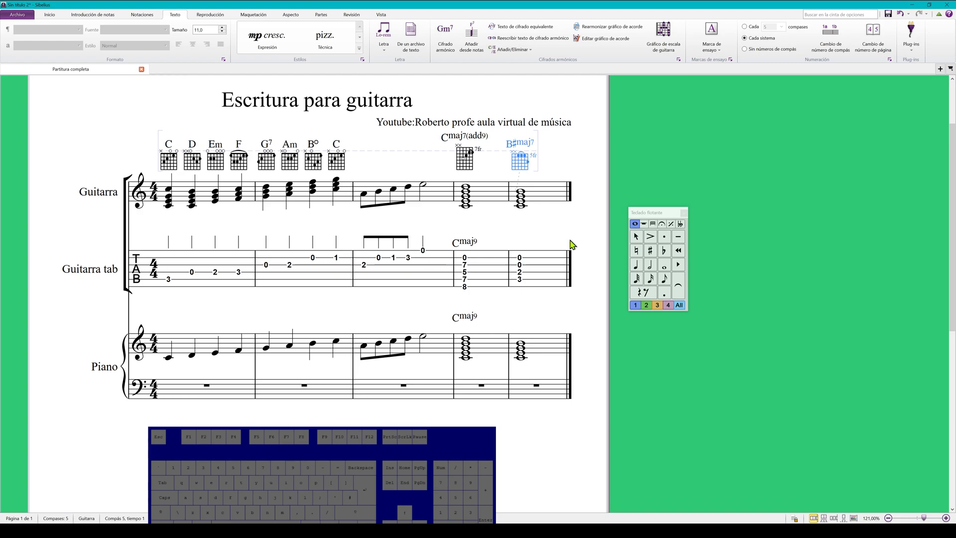
key(ctrl+alt+shift+k)
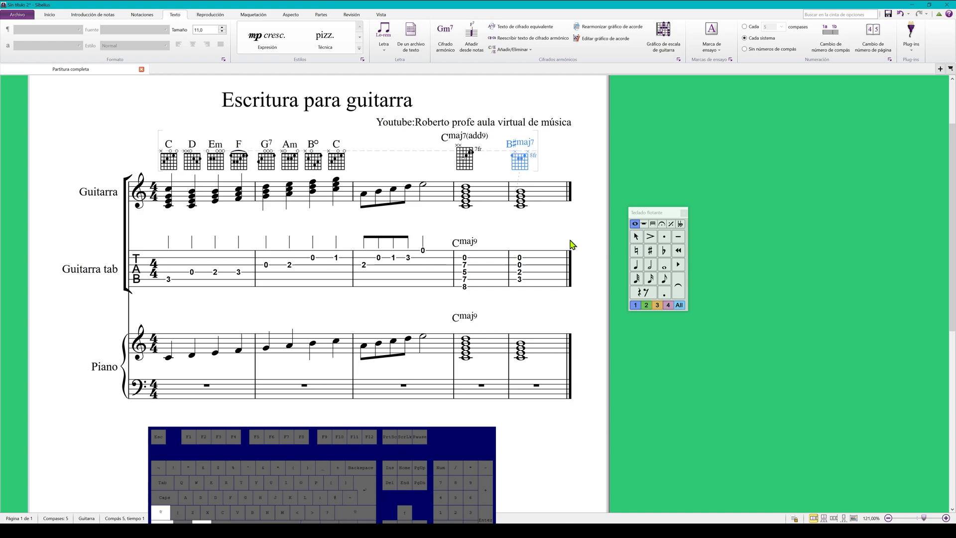
key(ctrl+alt+shift+k)
key(ctrl+alt+shift+k)
key(ctrl+alt+shift+k)
key(ctrl+alt+shift+k)
key(ctrl+alt+shift+k)
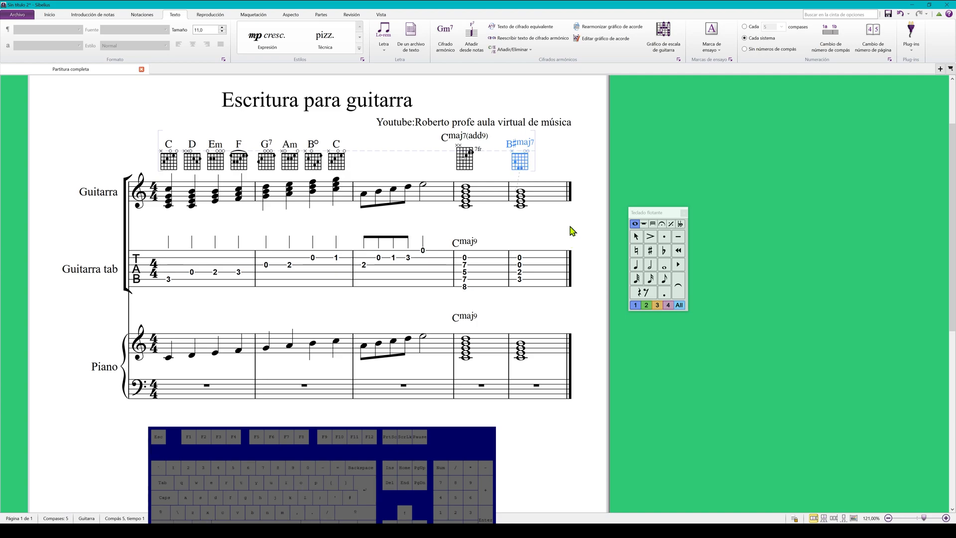
- Edit the bar 5 Guitarra chord diagram, removing the open-string marks from the two highest strings
right_click(526, 164)
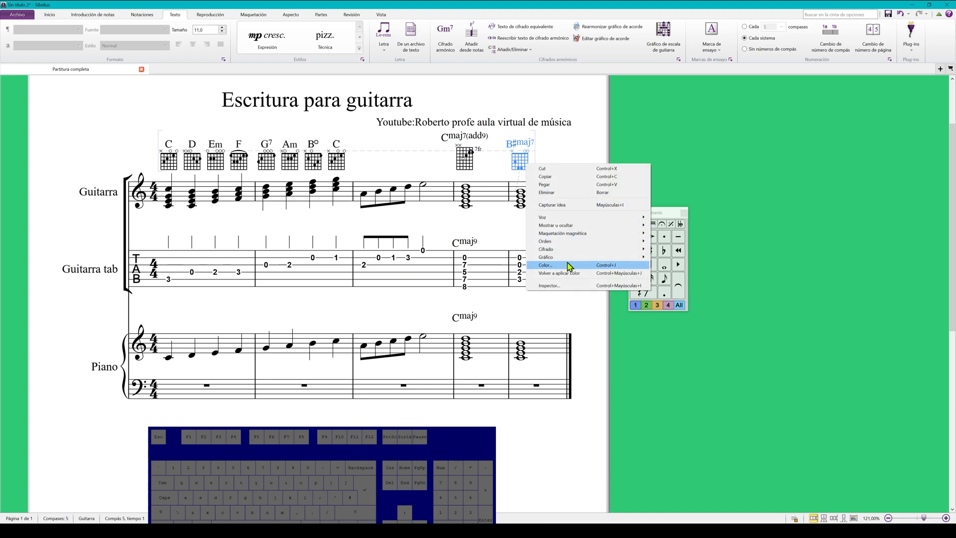
mouse_move(569, 254)
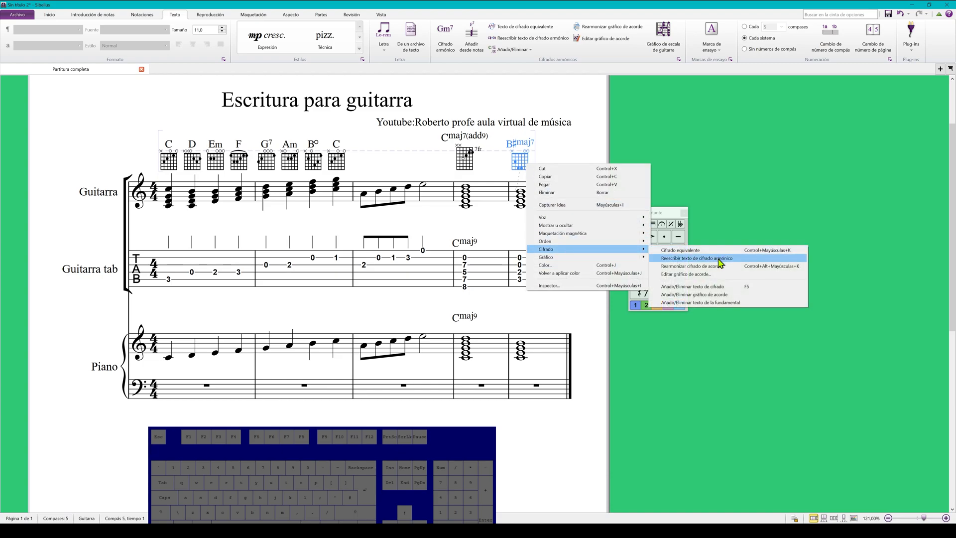
click(717, 275)
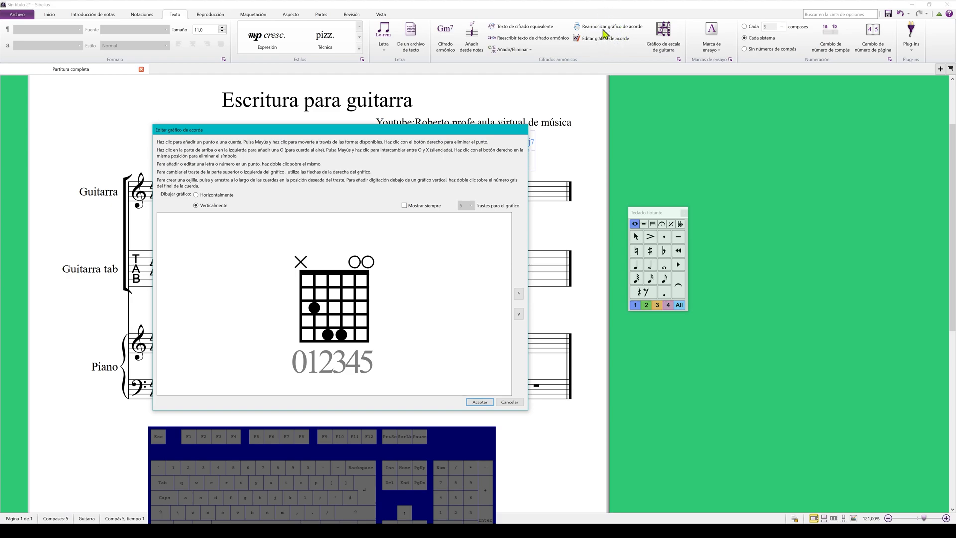
click(343, 262)
right_click(368, 265)
right_click(355, 265)
right_click(345, 265)
click(341, 334)
click(480, 402)
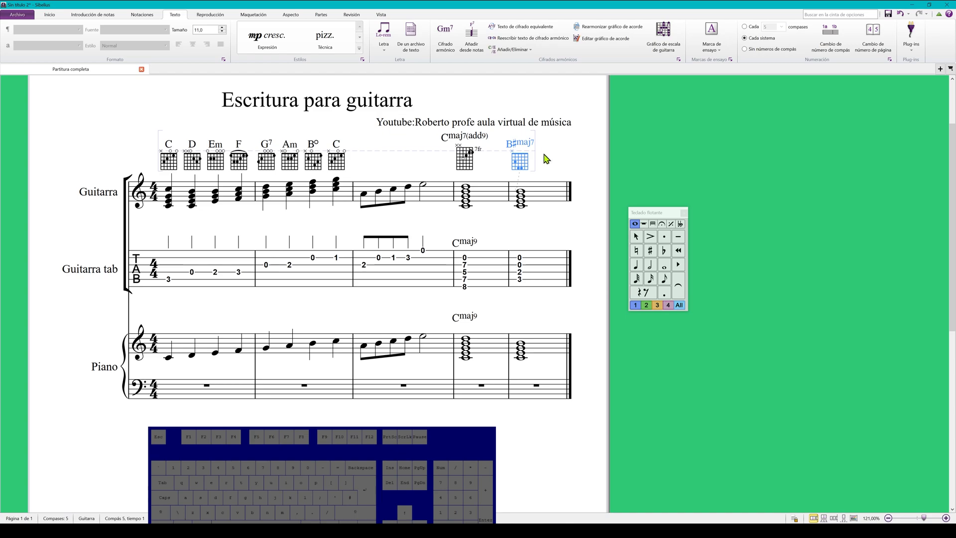
- Toggle the chord text of the bar 5 Guitarra symbol off and on, leaving it shown above the diagram
click(541, 174)
click(520, 168)
right_click(520, 169)
mouse_move(550, 253)
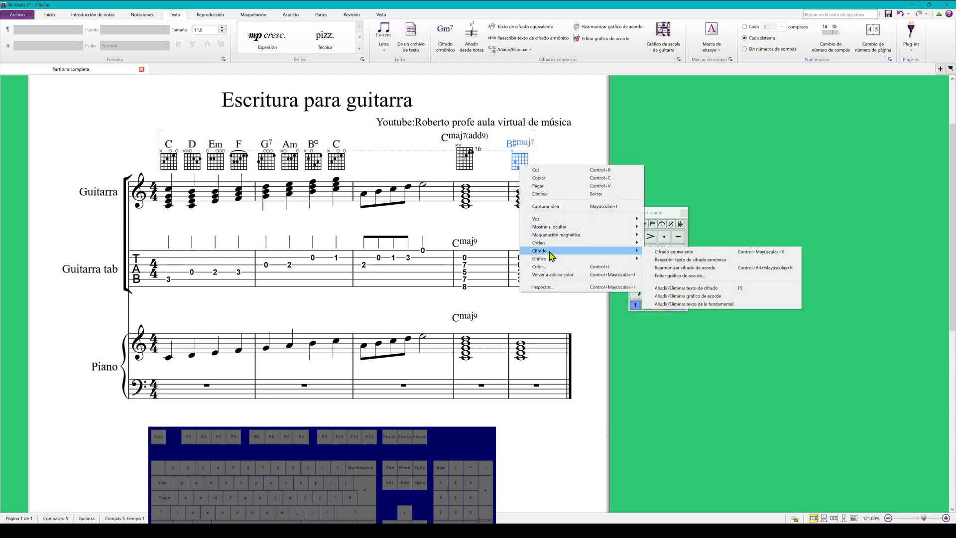
click(726, 288)
key(F5)
key(F5)
key(F5)
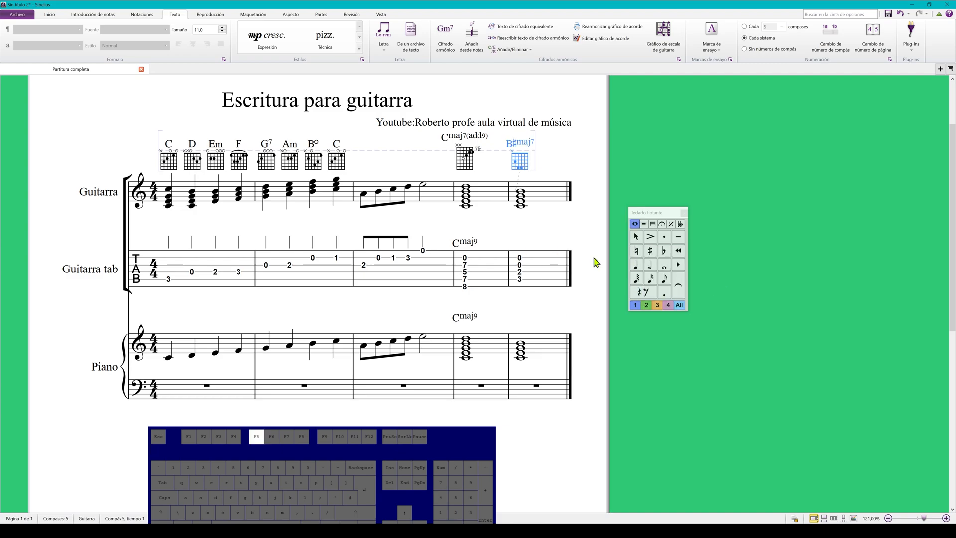
- Remove the chord diagram from the bar 5 Guitarra chord symbol and add it back
right_click(526, 170)
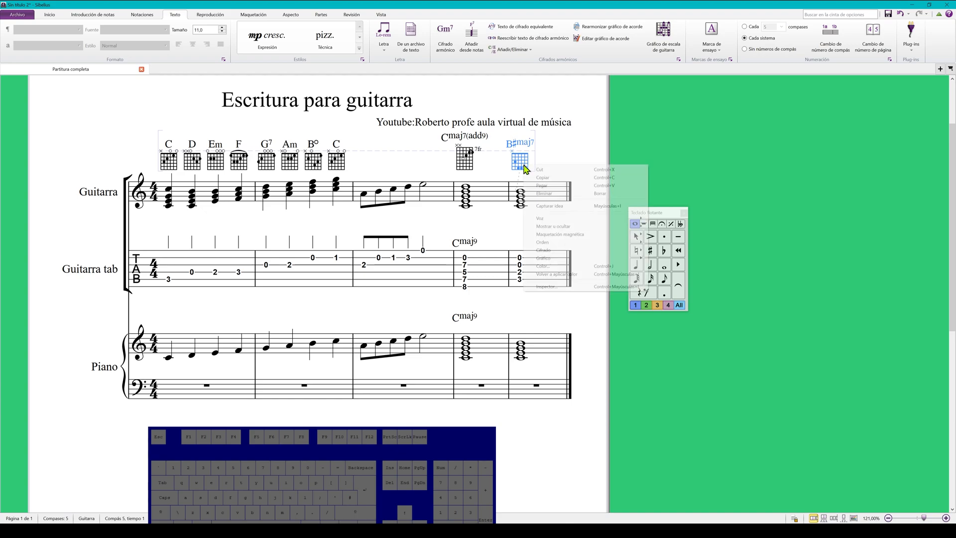
mouse_move(566, 256)
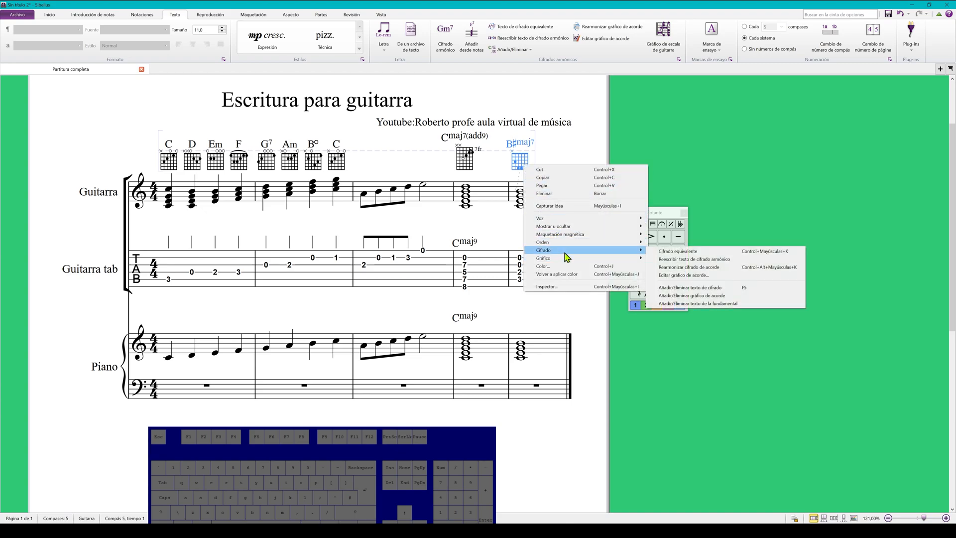
click(723, 300)
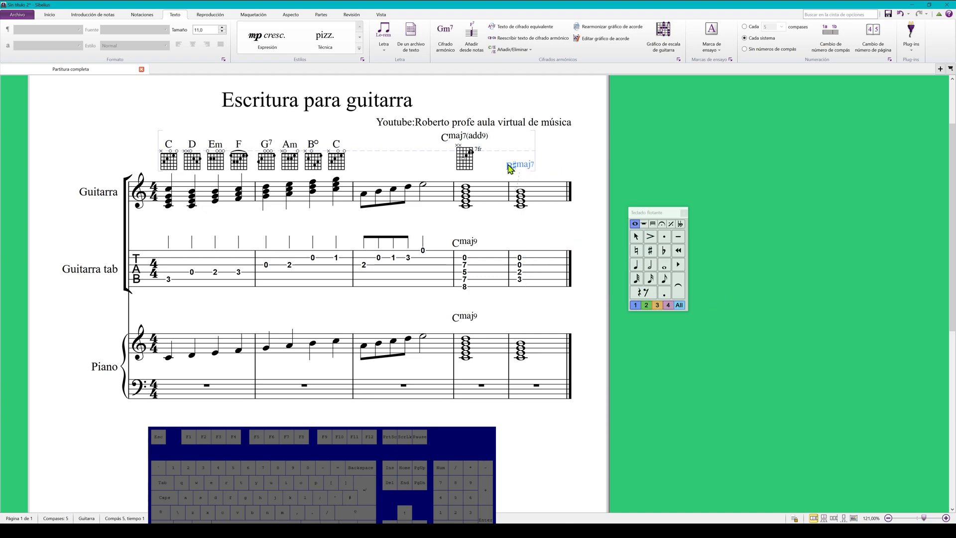
right_click(525, 171)
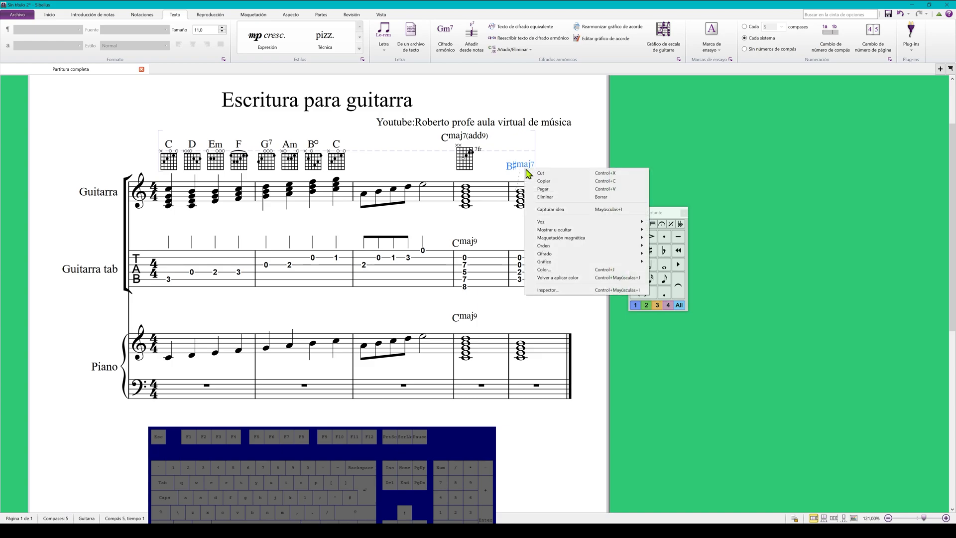
mouse_move(568, 256)
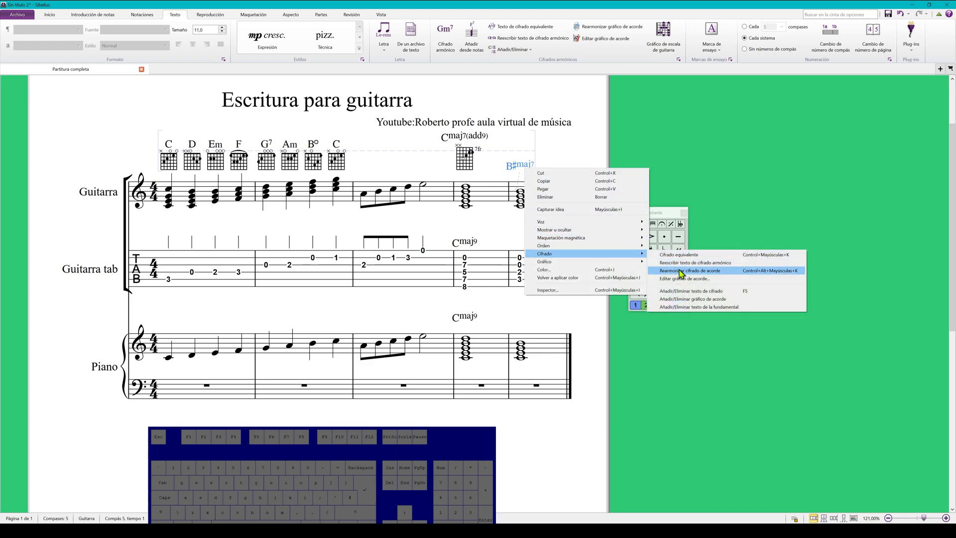
click(692, 299)
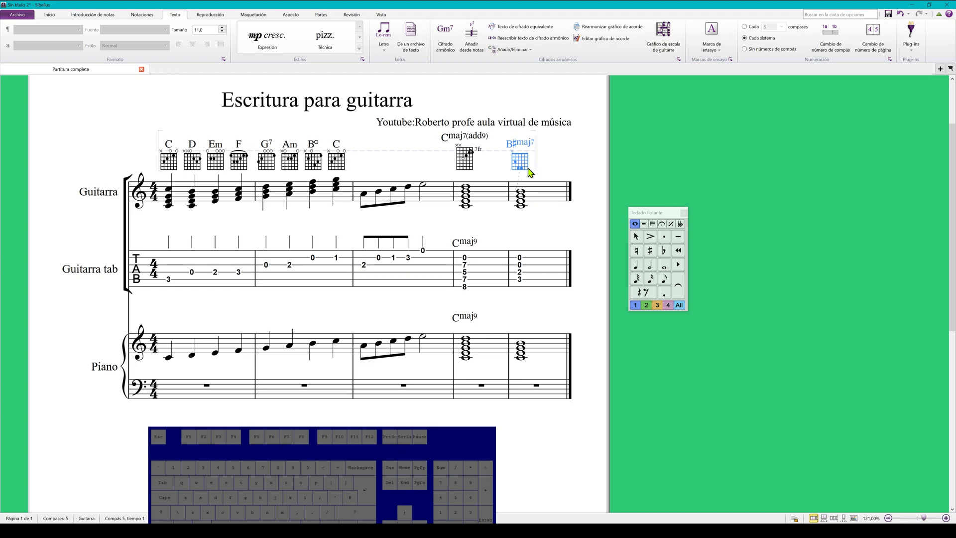
- Switch the bar 5 Guitarra chord symbol to show only its altered bass note, and restore the full chord text
right_click(528, 169)
mouse_move(600, 259)
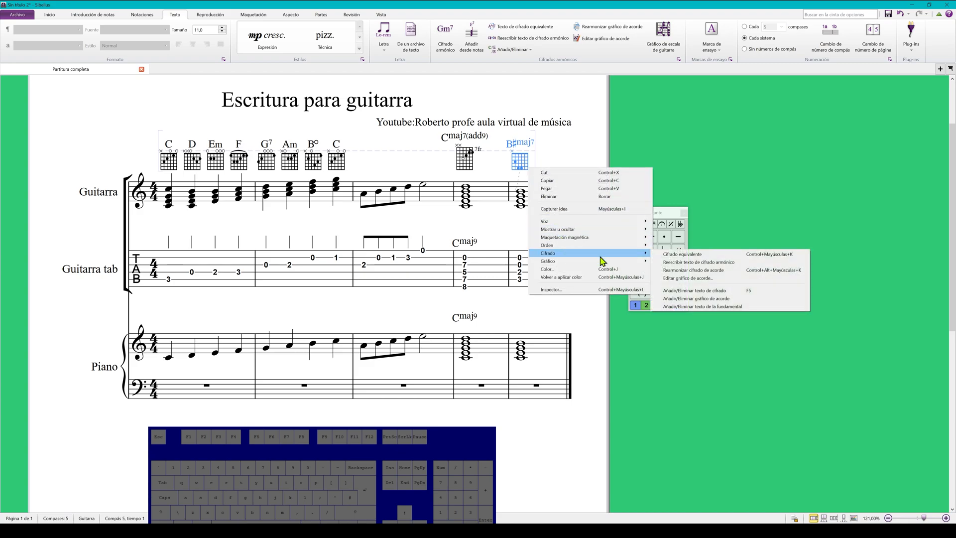
click(704, 305)
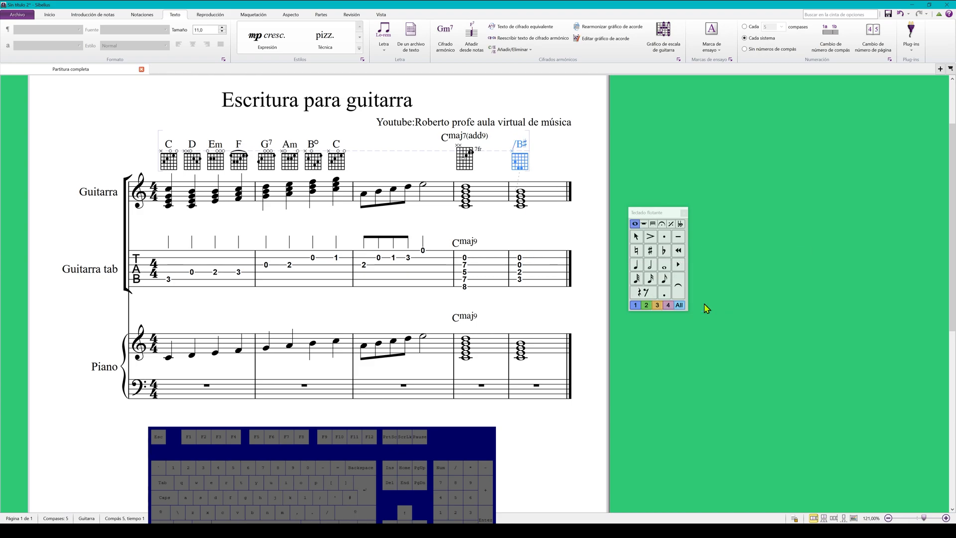
right_click(528, 169)
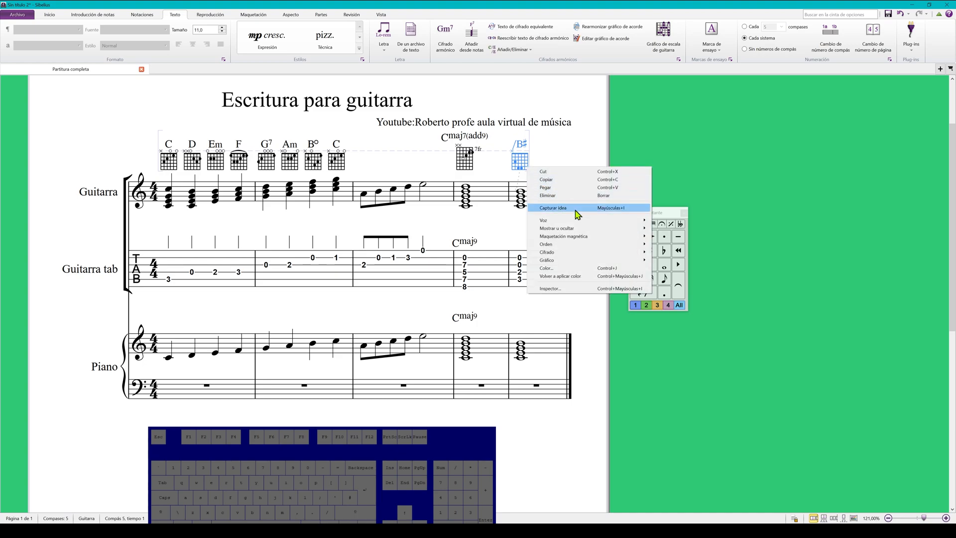
mouse_move(593, 252)
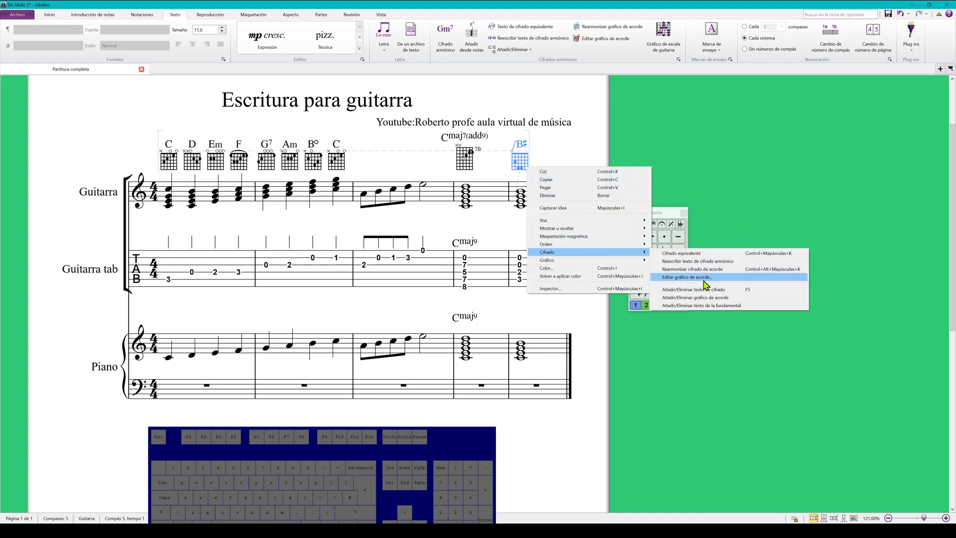
click(705, 306)
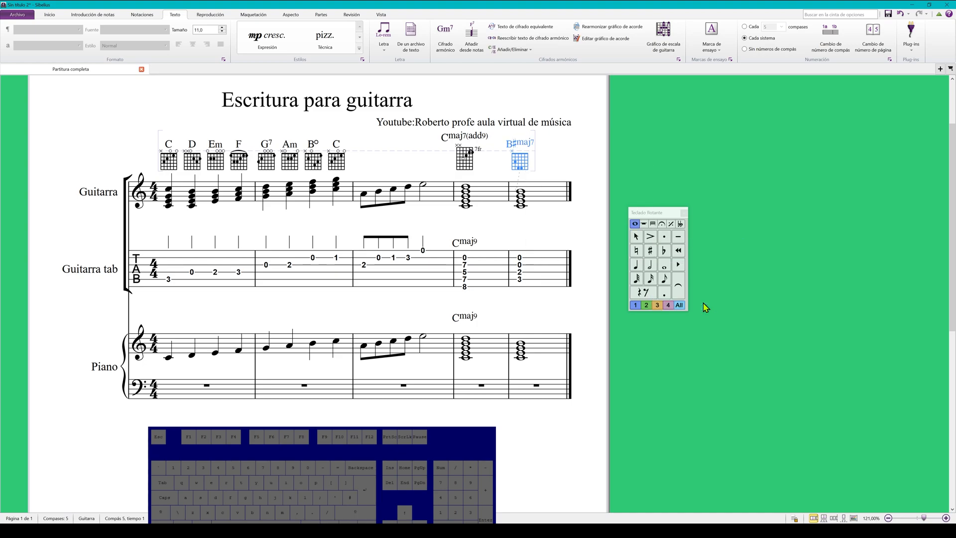
- Add a C chord symbol above the bar 5 chord in the Guitarra tab staff and change it to Cm
click(521, 242)
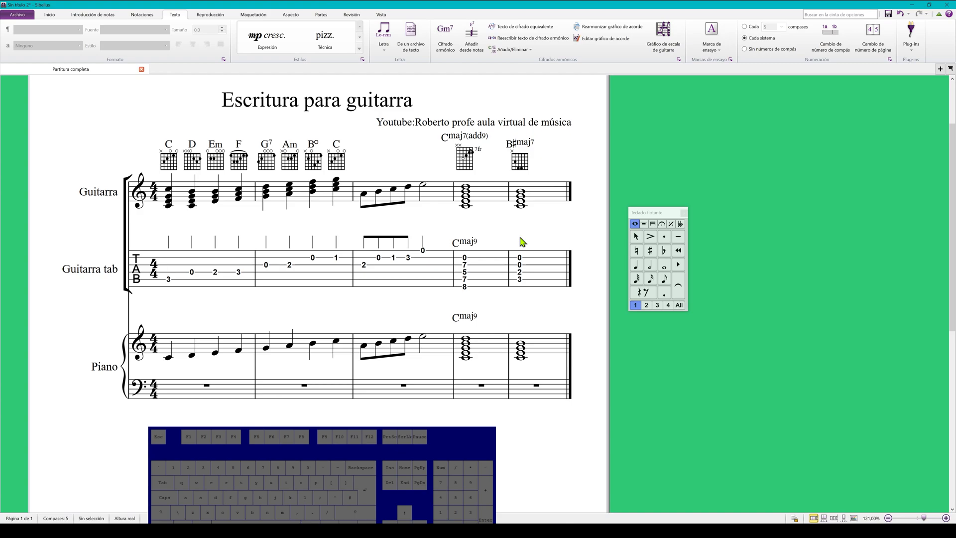
right_click(521, 242)
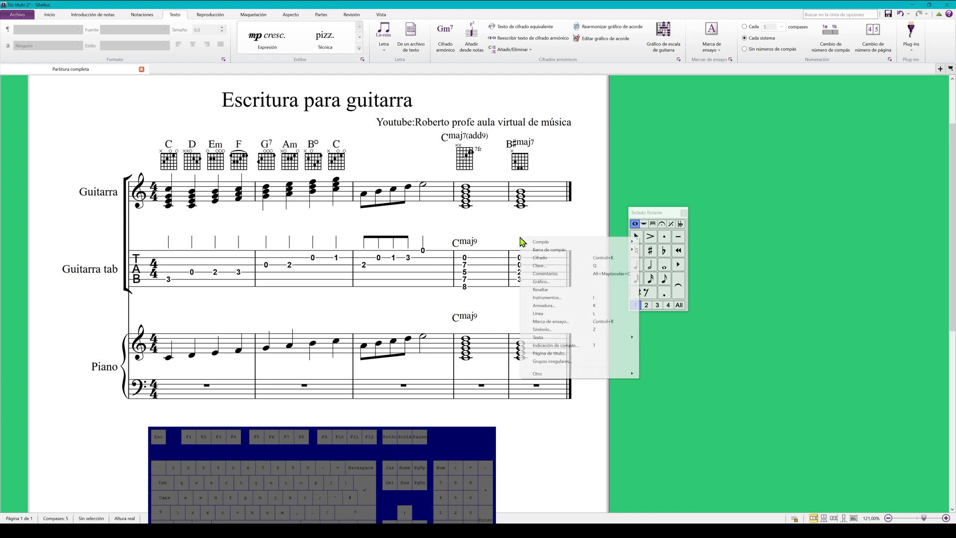
click(532, 256)
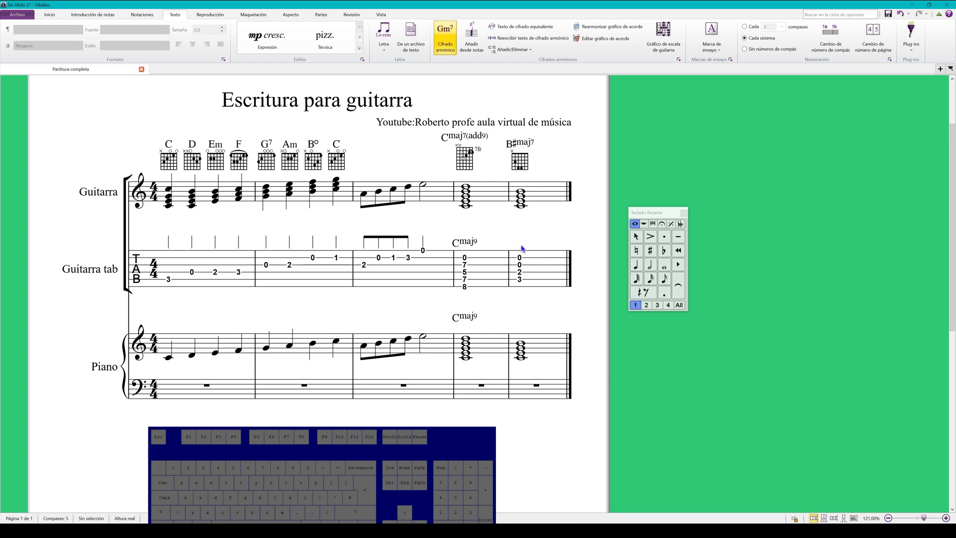
click(532, 259)
text(C)
click(556, 299)
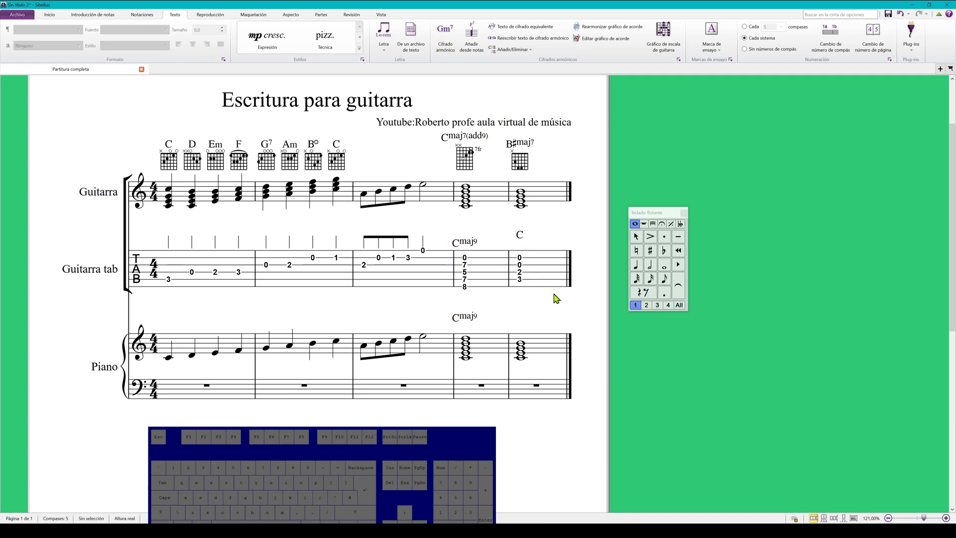
double_click(520, 241)
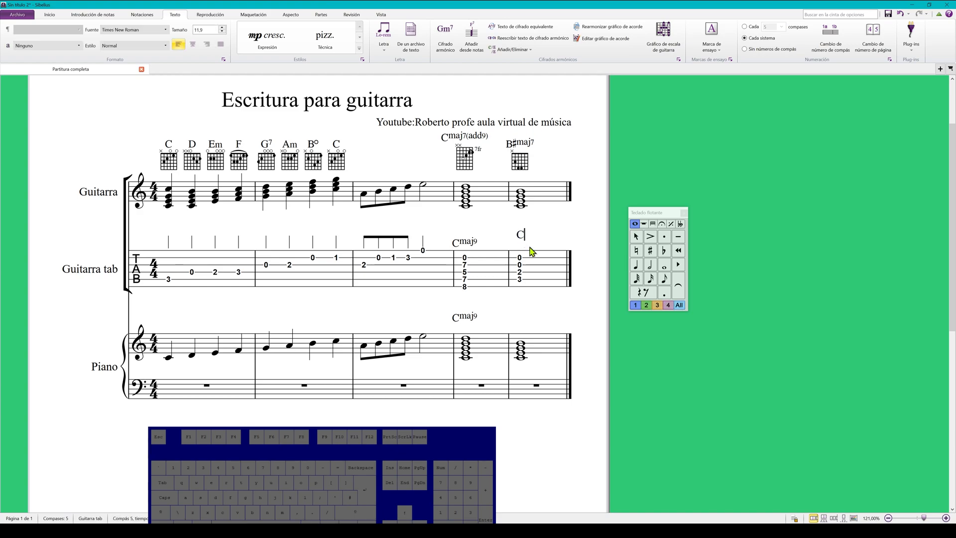
text(m)
click(554, 319)
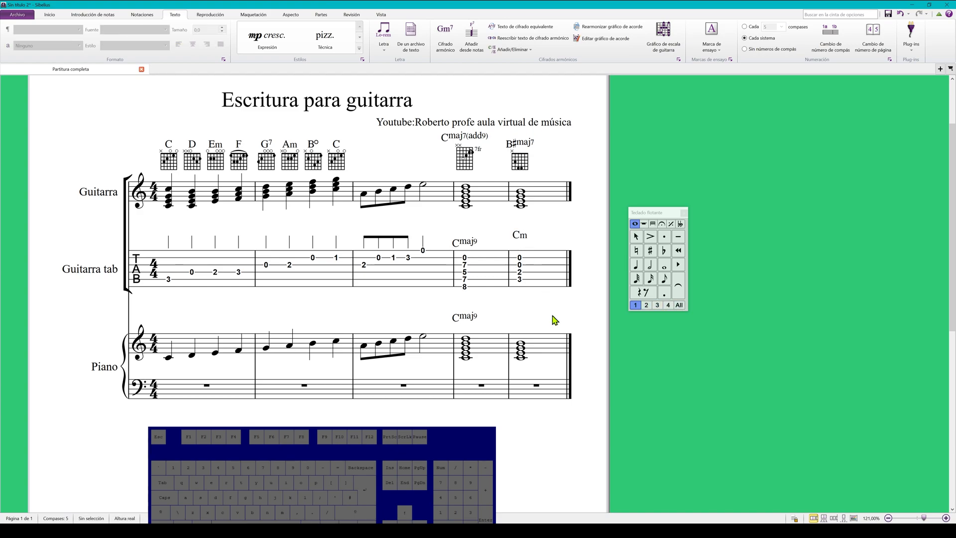
right_click(525, 239)
mouse_move(583, 326)
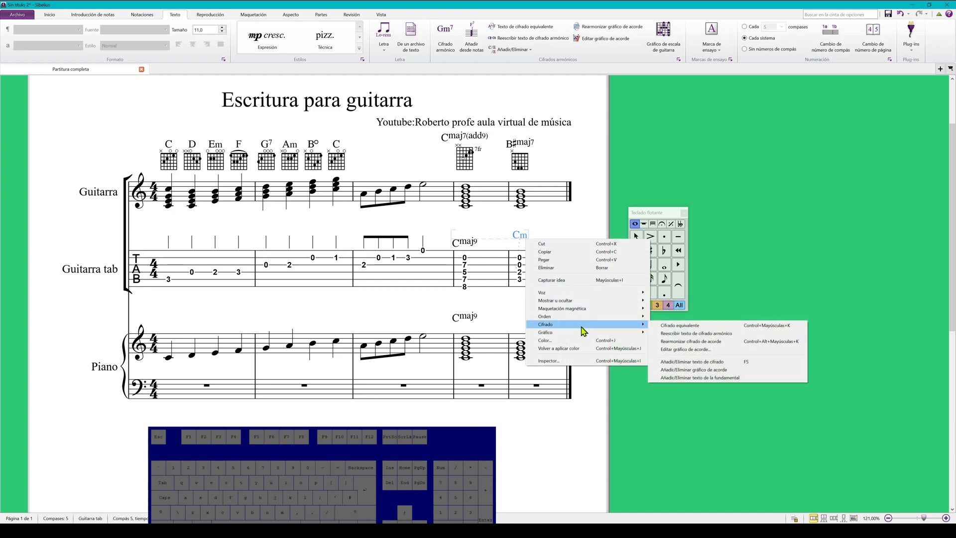
- Replace the text of the B#maj7 chord symbol above bar 5 of the Guitarra staff with Cm
click(521, 164)
double_click(520, 144)
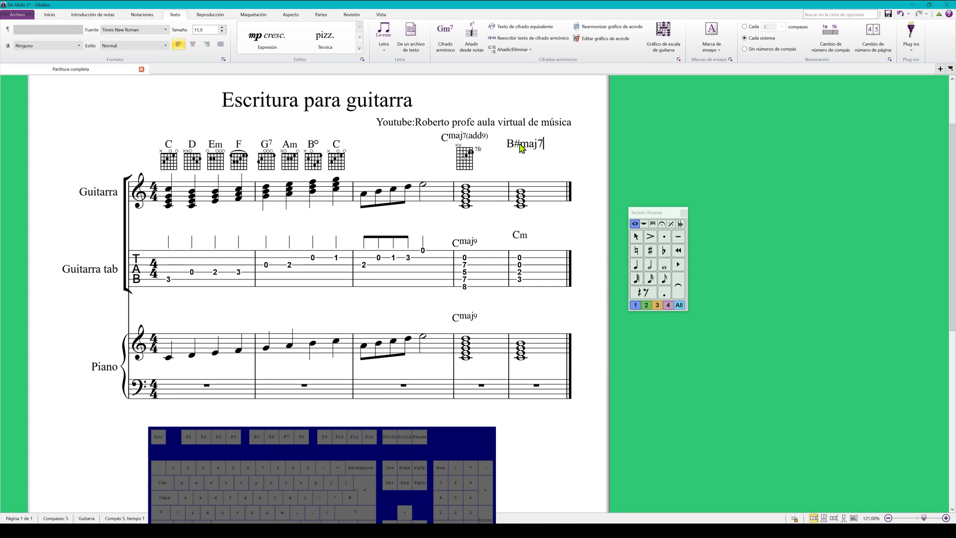
key(BackSpace)
key(BackSpace)
key(BackSpace)
key(BackSpace)
key(BackSpace)
key(BackSpace)
key(Escape)
key(Escape)
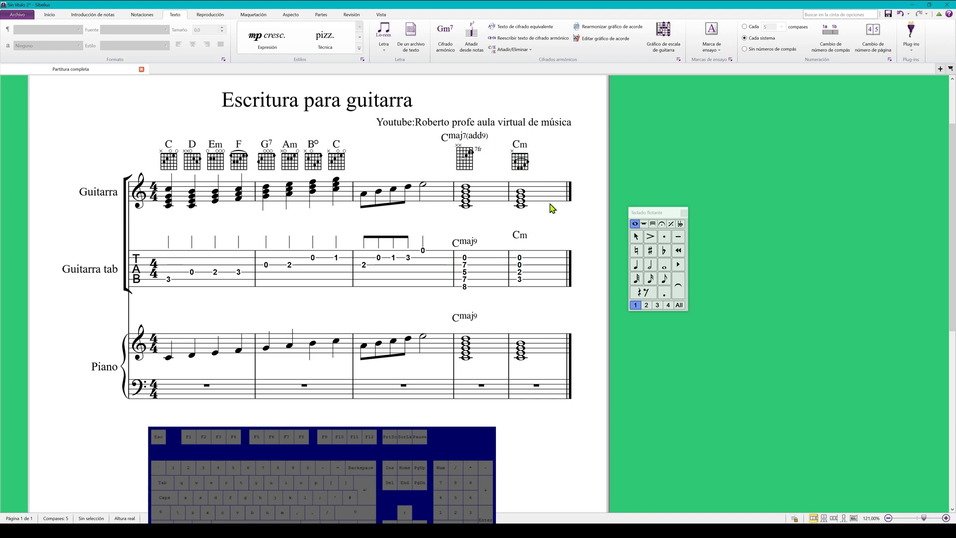
- Try to change the bar 5 Guitarra chord symbol to C+5
click(523, 150)
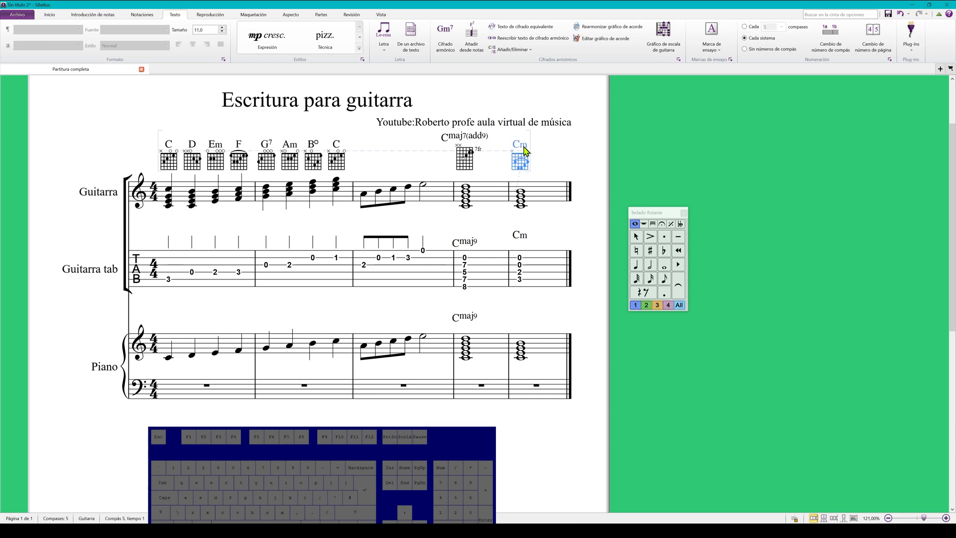
double_click(524, 150)
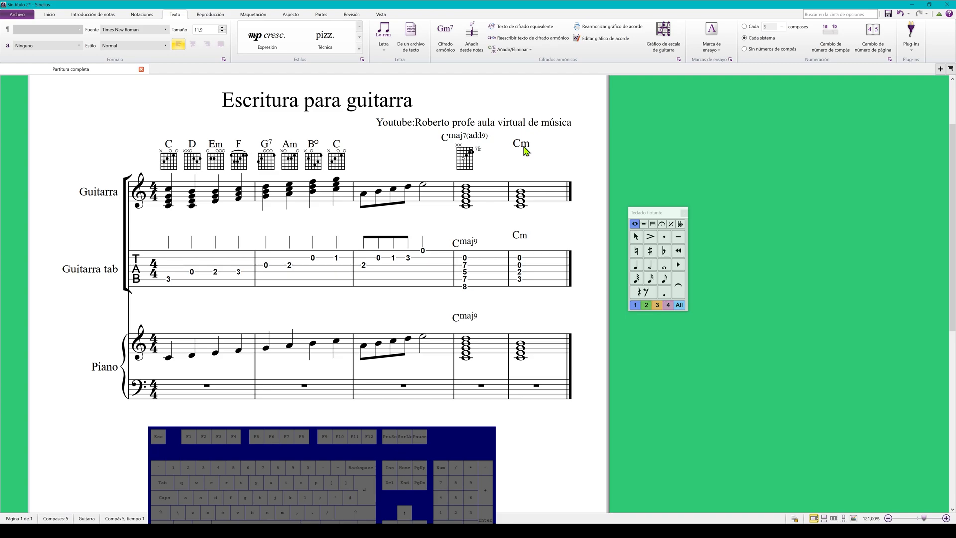
key(BackSpace)
text(+5)
click(558, 186)
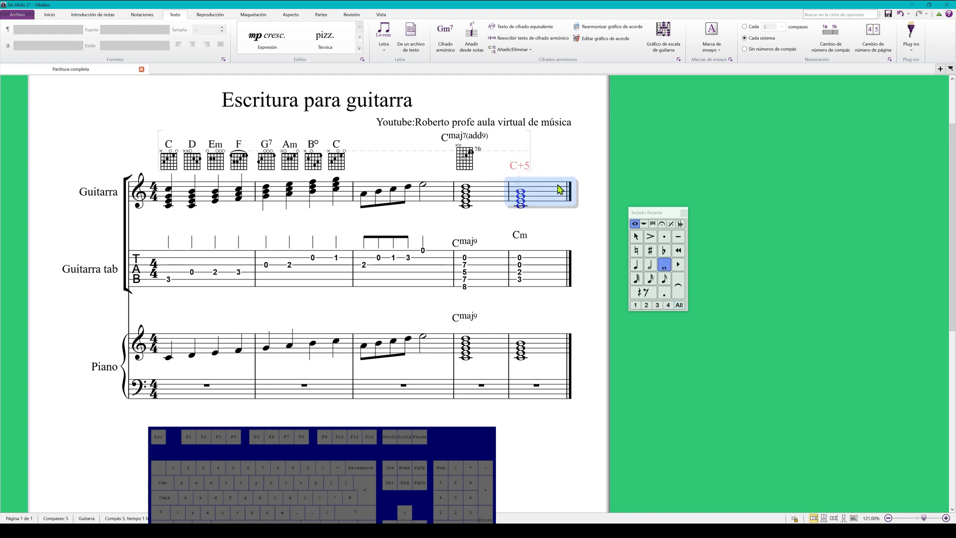
- Remove the +5 suffix from the bar 5 Guitarra chord symbol and enter a #5 suffix after the C
double_click(519, 167)
key(BackSpace)
key(BackSpace)
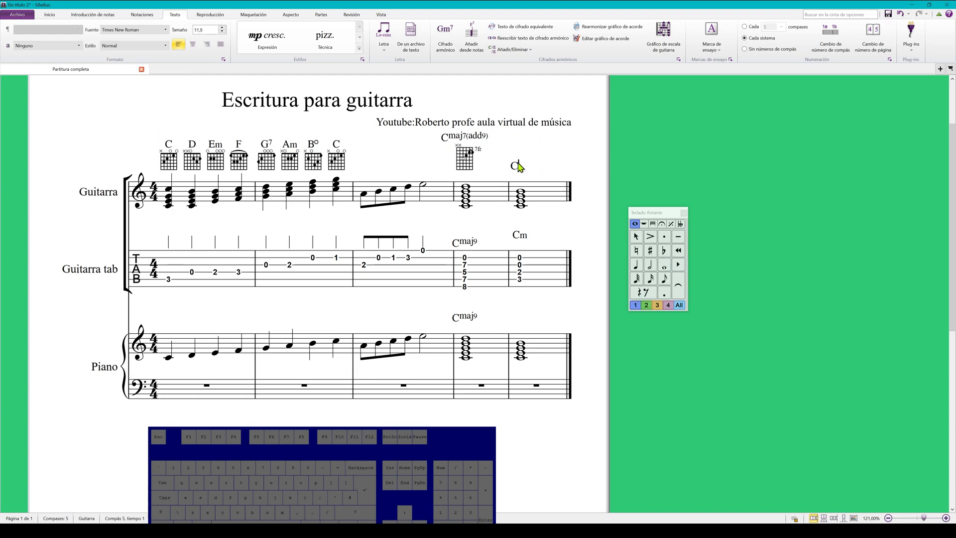
click(546, 172)
double_click(518, 144)
text(#5)
click(580, 223)
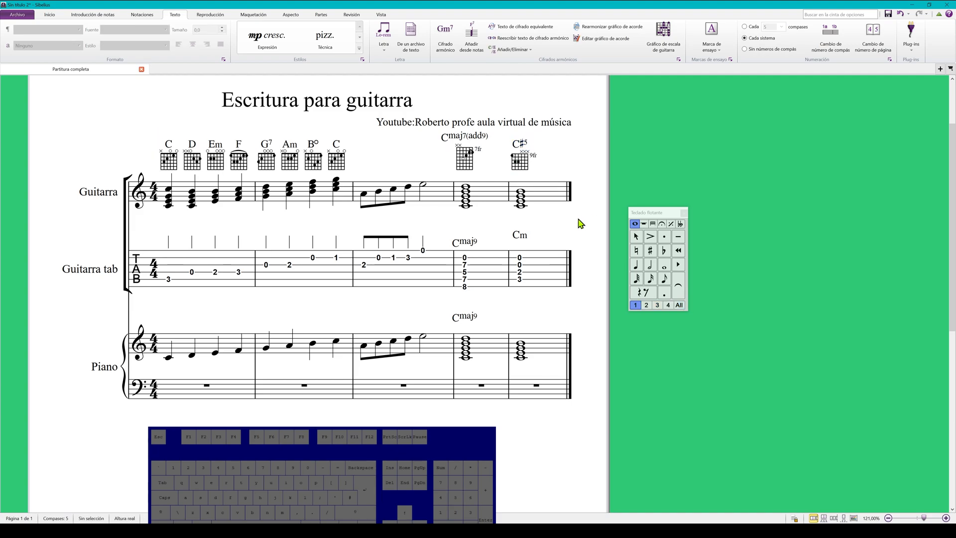
- Change the bar 5 Guitarra chord symbol to a diminished chord, Cdim
double_click(520, 146)
key(BackSpace)
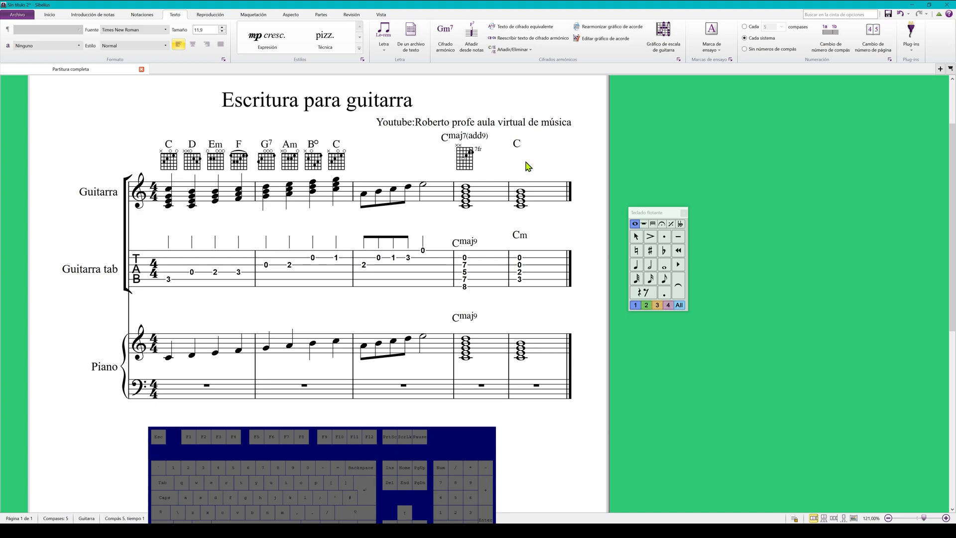
text(dim)
click(565, 182)
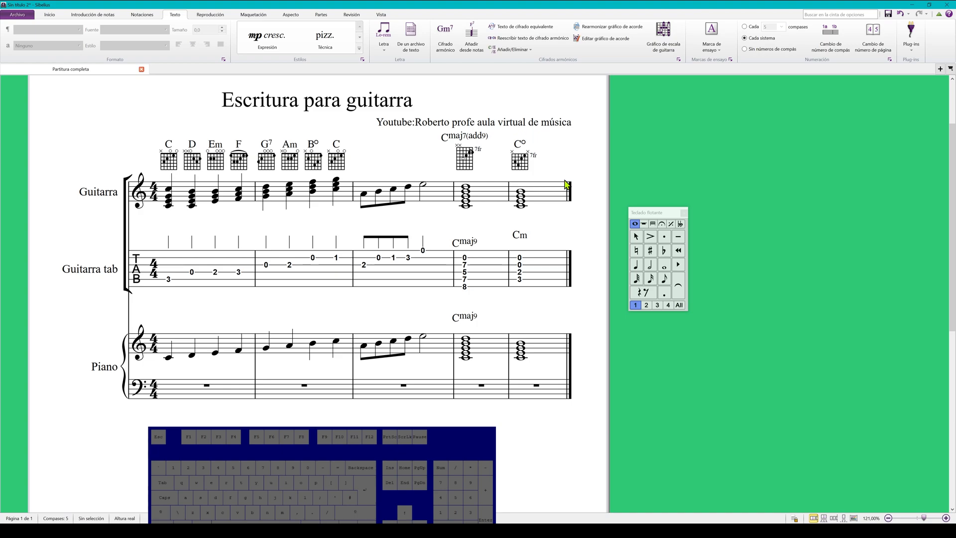
double_click(521, 149)
key(BackSpace)
key(BackSpace)
key(BackSpace)
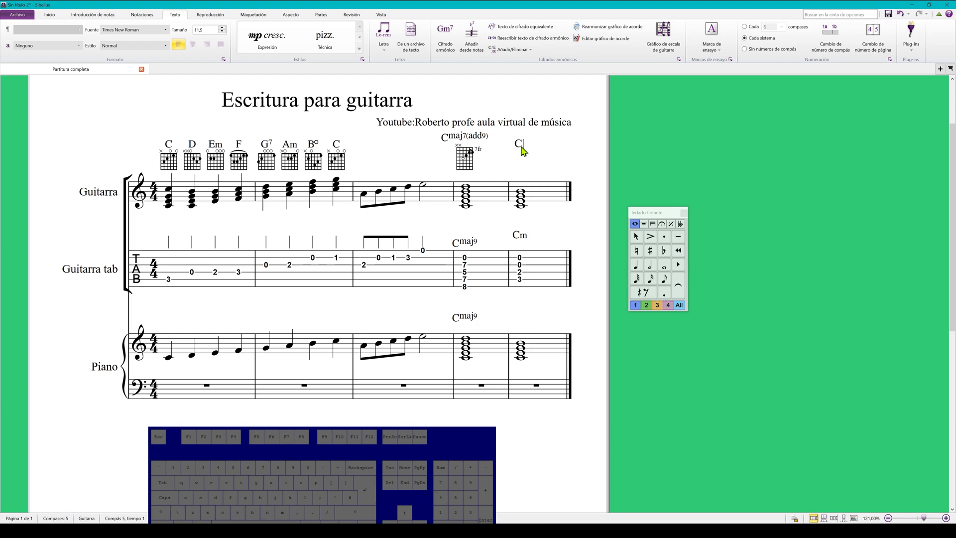
key(shift)
key(Escape)
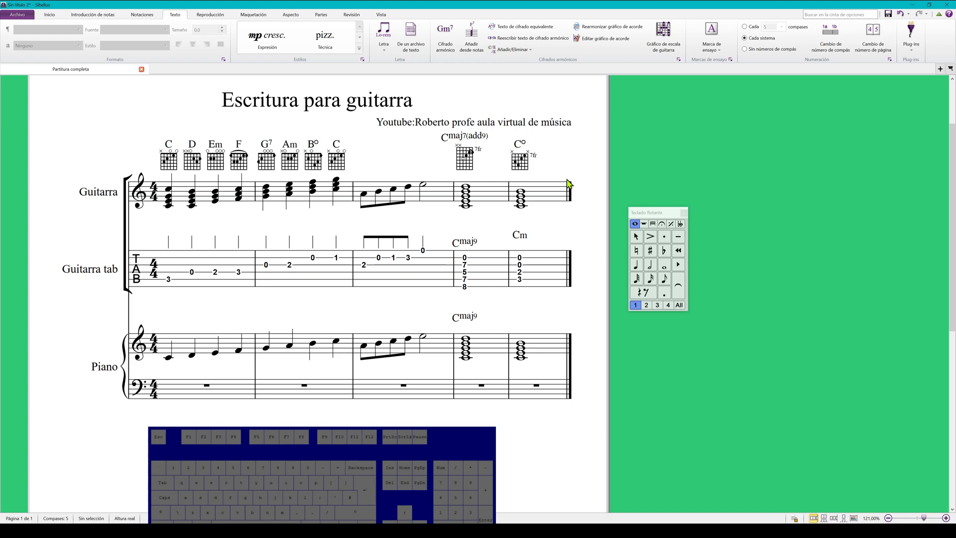
- Change the bar 5 Guitarra chord symbol to a half-diminished chord by entering Chalfdim
double_click(520, 149)
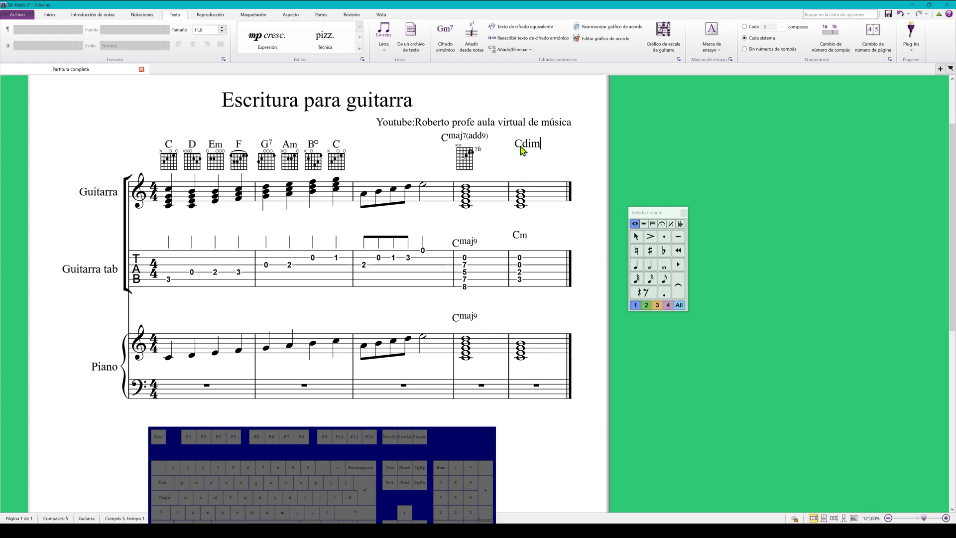
key(BackSpace)
key(BackSpace)
text(halfdim)
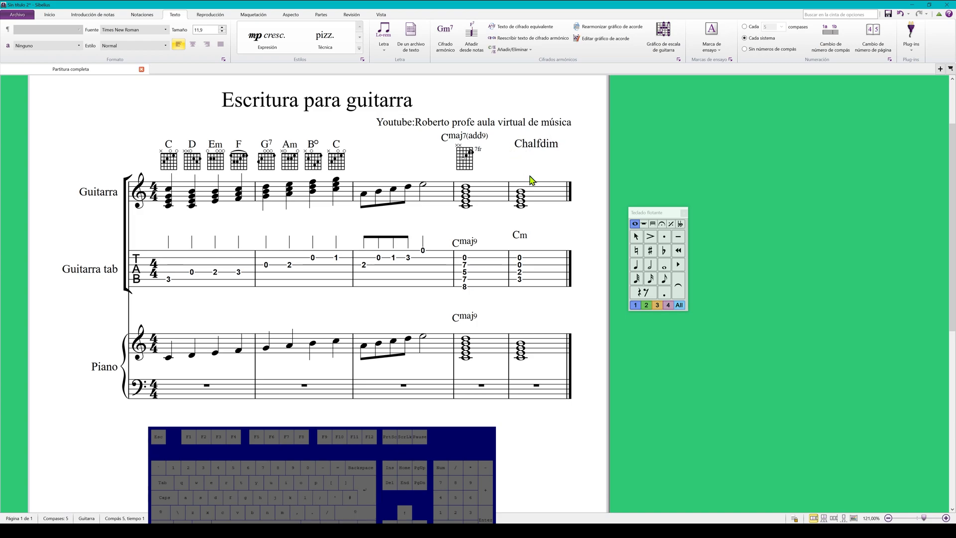
key(Escape)
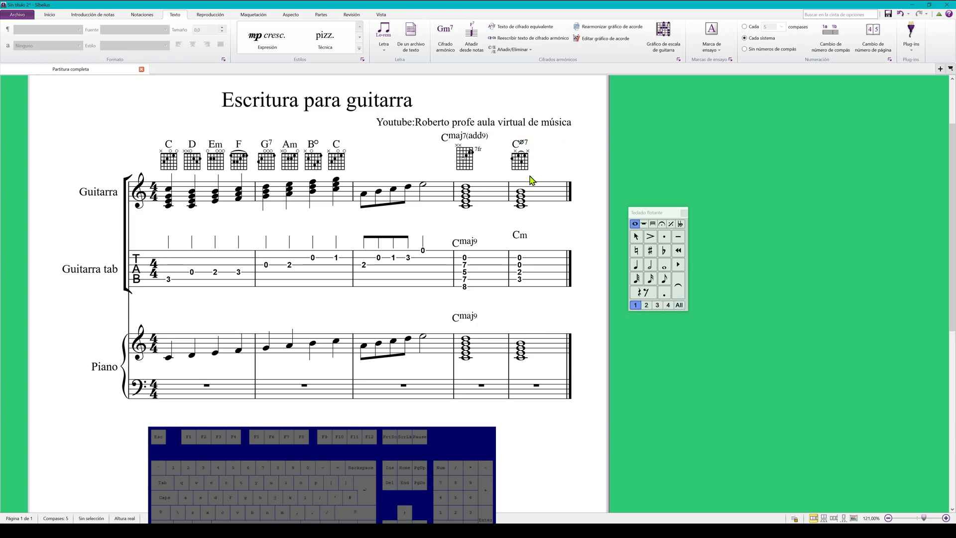
- Replace the half-diminished suffix of the bar 5 Guitarra chord symbol with m7b5
double_click(521, 146)
key(BackSpace)
key(BackSpace)
key(BackSpace)
key(BackSpace)
key(BackSpace)
key(BackSpace)
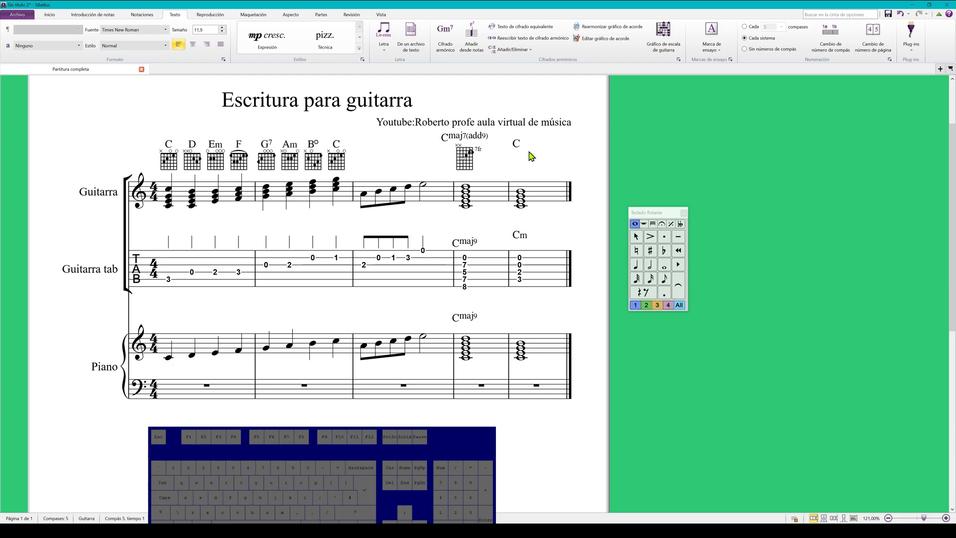
text(m7b5)
key(Escape)
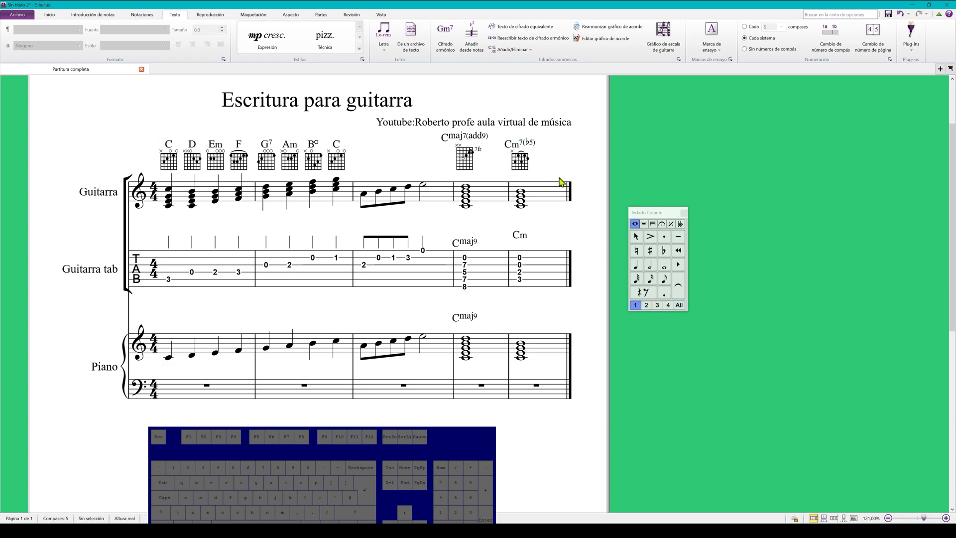
- Change the bar 5 Guitarra chord symbol to Cmaj7
double_click(531, 146)
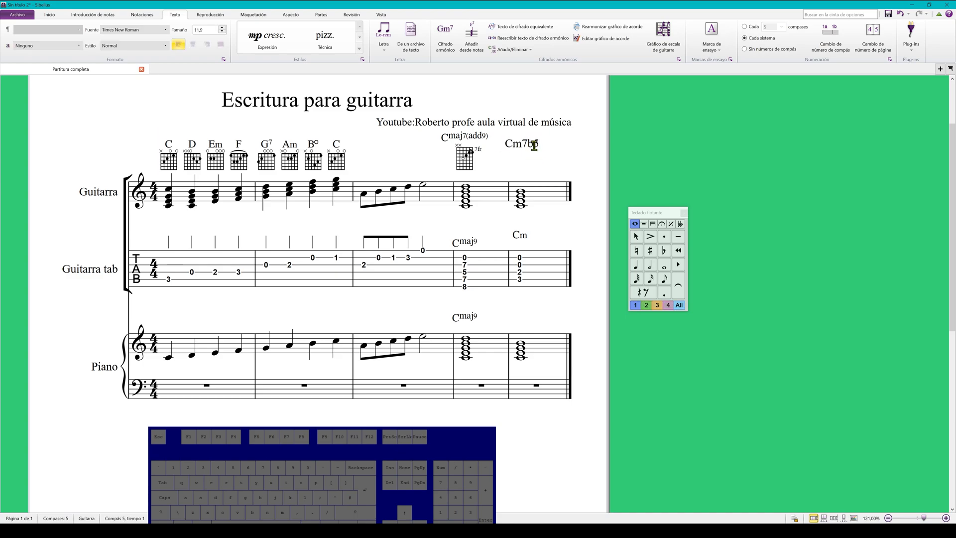
key(BackSpace)
key(BackSpace)
key(BackSpace)
key(BackSpace)
text(maj7)
key(Escape)
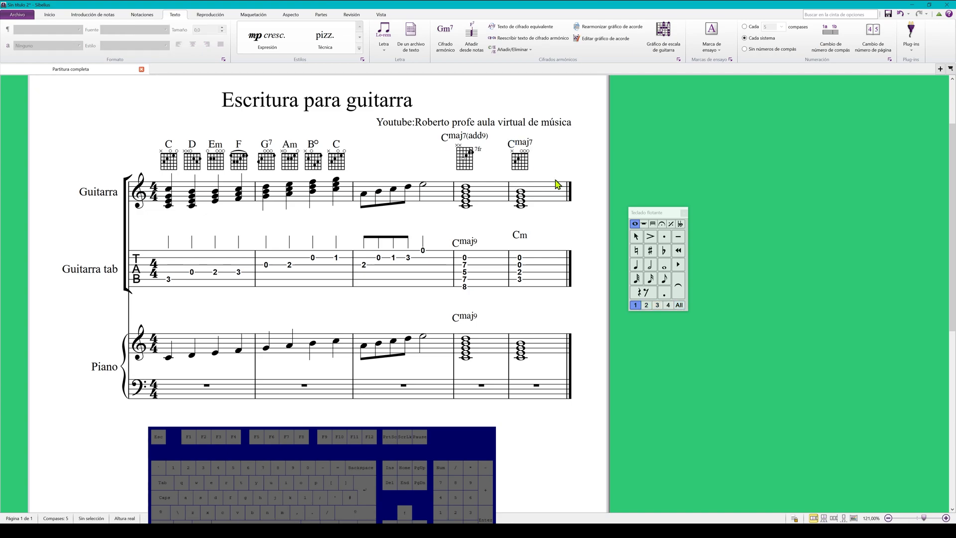
- Change the bar 5 Guitarra chord symbol to Cm7
double_click(529, 145)
key(BackSpace)
key(BackSpace)
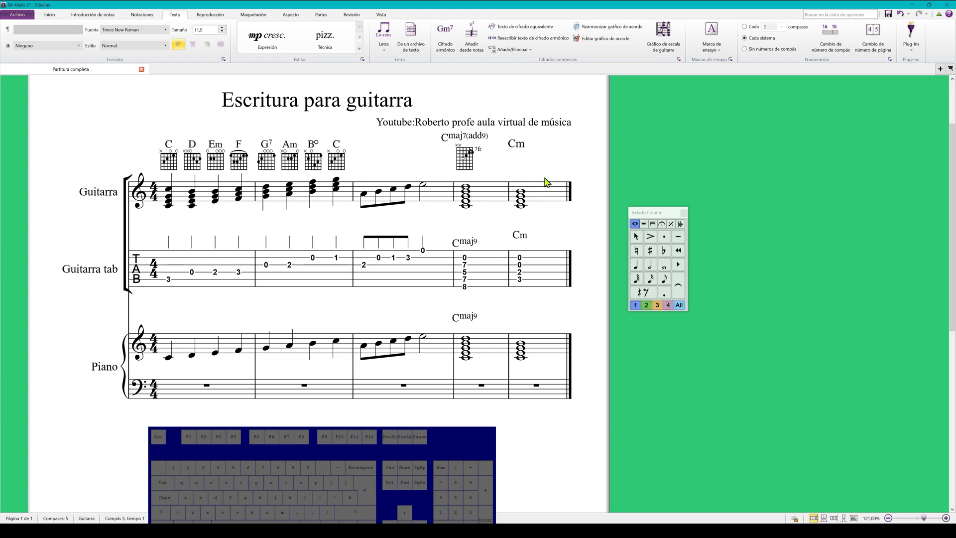
text(m7)
key(Escape)
key(Escape)
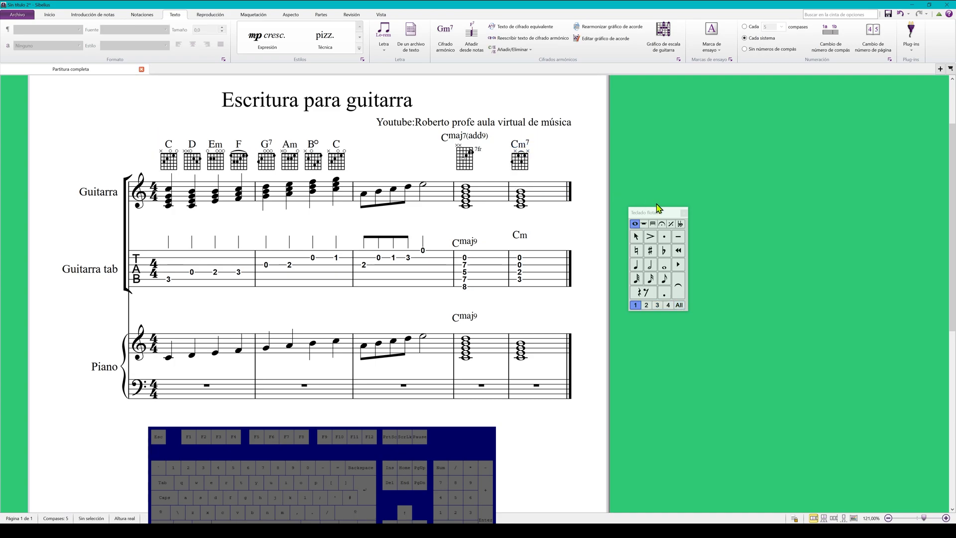
- Change the bar 5 Guitarra chord symbol to Cadd9
double_click(525, 146)
key(BackSpace)
text(add)
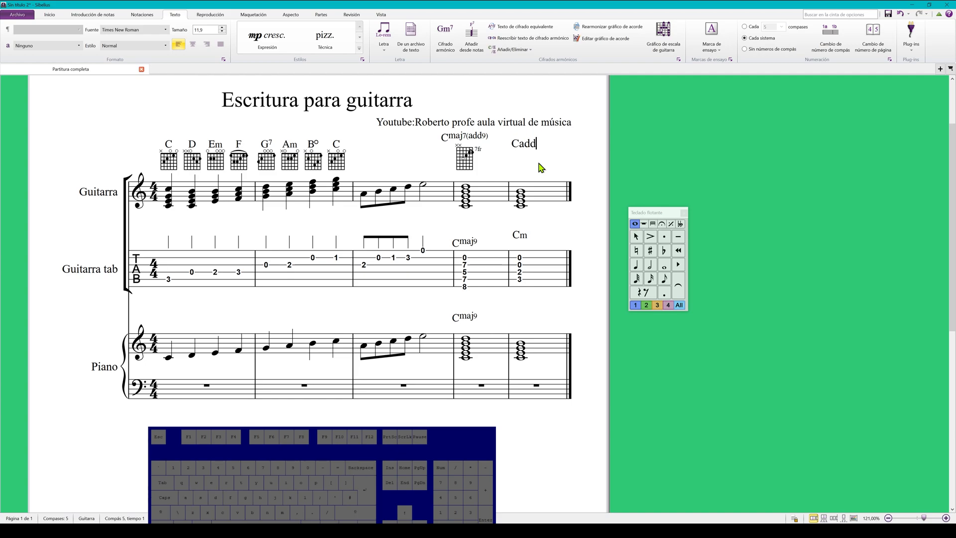
text(9)
key(Escape)
key(Escape)
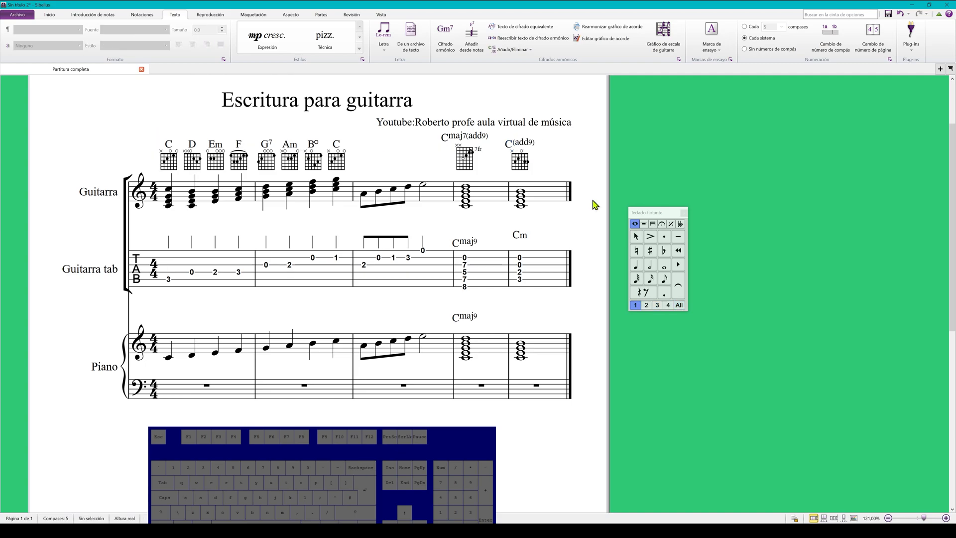
- Replace the add9 suffix of the bar 5 Guitarra chord symbol with sus4
double_click(528, 146)
key(BackSpace)
key(BackSpace)
key(BackSpace)
key(BackSpace)
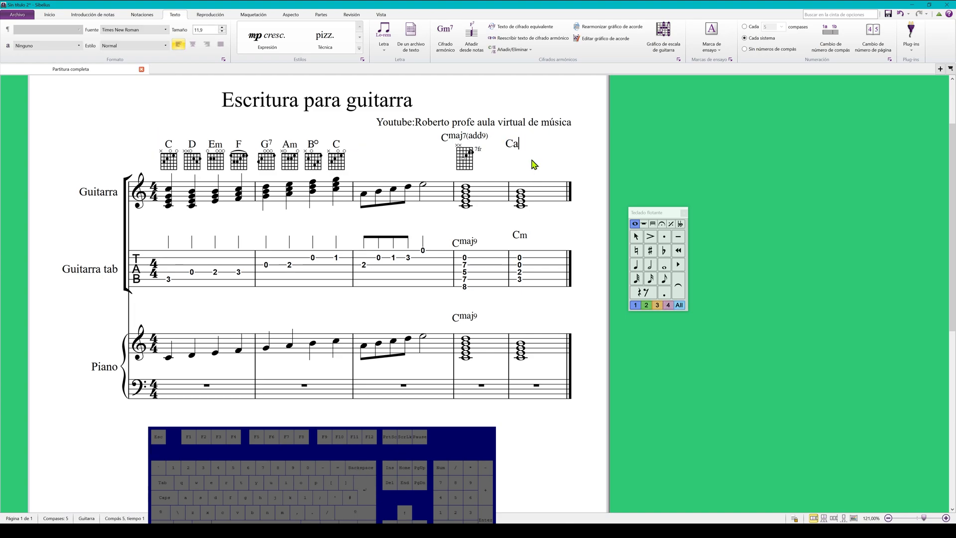
text(sus)
text(4)
key(Escape)
key(Escape)
- Change the bar 5 Guitarra chord symbol to Csus2
double_click(531, 143)
text(2)
click(550, 156)
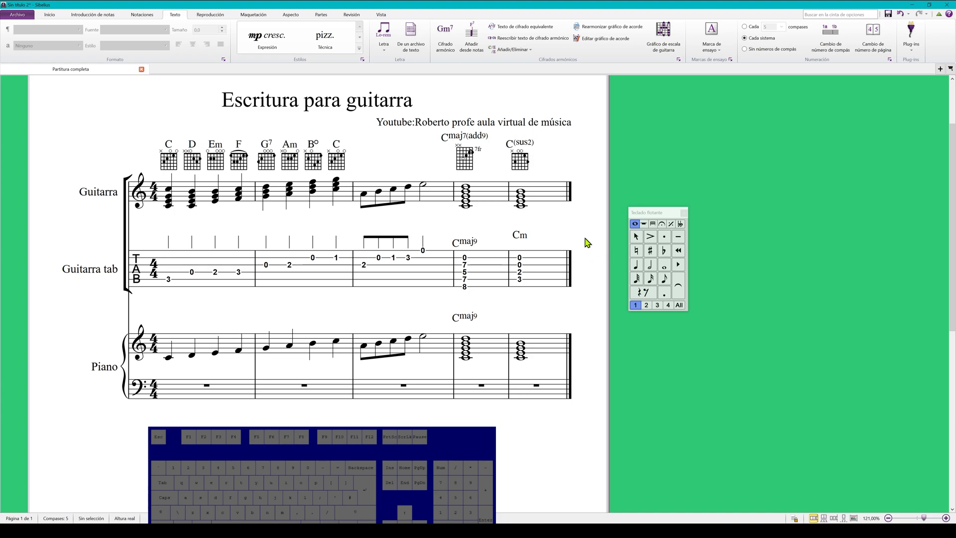
- Replace the sus2 suffix of the bar 5 Guitarra chord symbol with 69
double_click(531, 145)
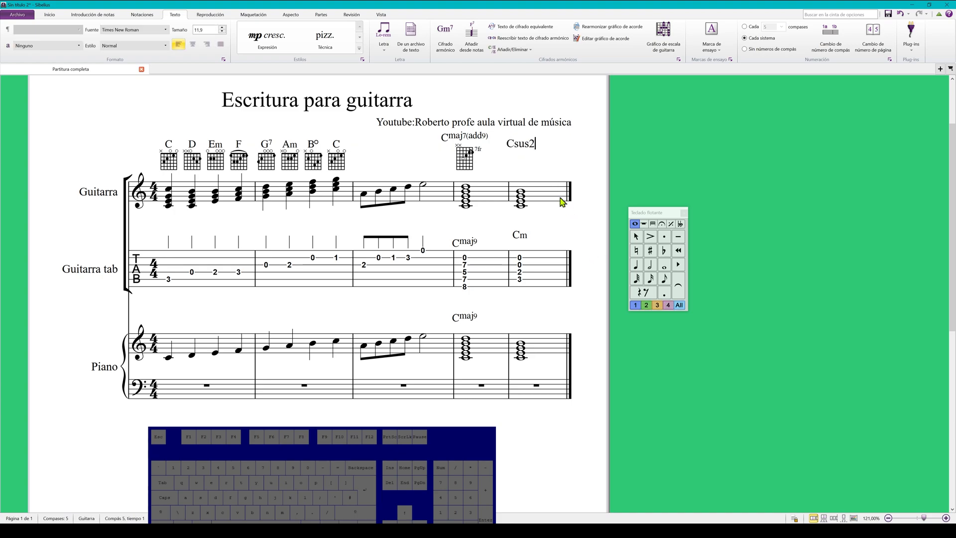
key(BackSpace)
key(BackSpace)
text(69)
click(546, 175)
- Change the bar 5 Guitarra chord symbol to a C9 chord with a sharp eleventh
double_click(529, 147)
key(BackSpace)
text(9#11)
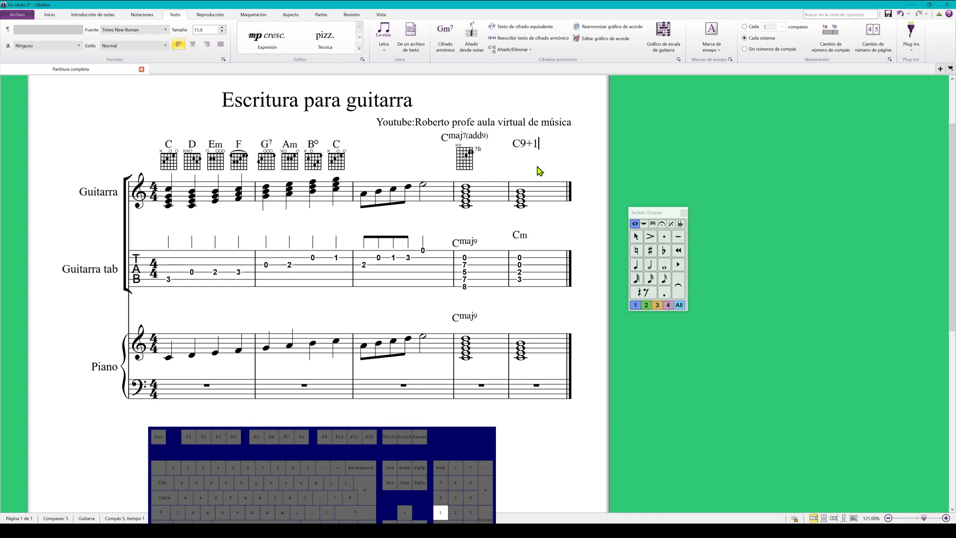
click(550, 179)
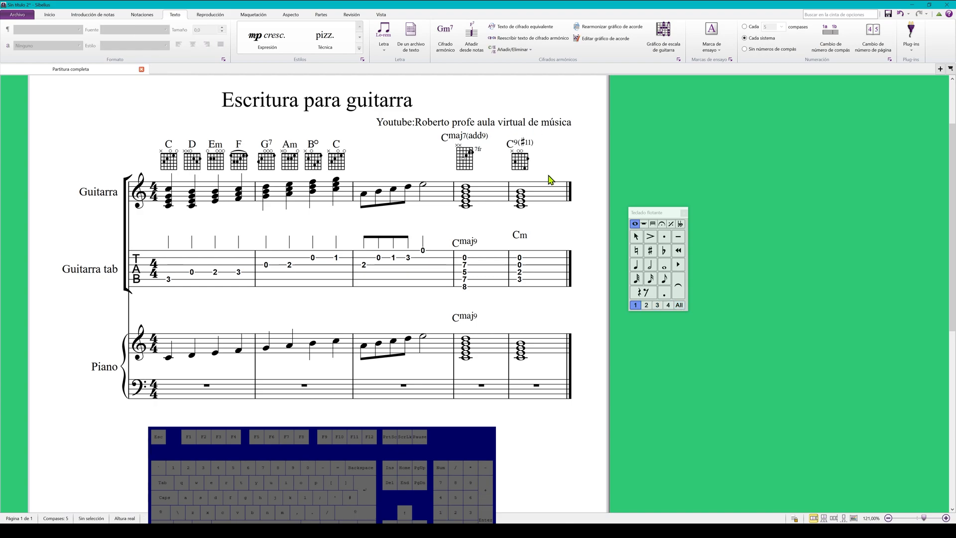
- Change the bar 5 Guitarra chord symbol to a C7 chord with flat ninth and raised fifth by entering C7b9+5
double_click(520, 145)
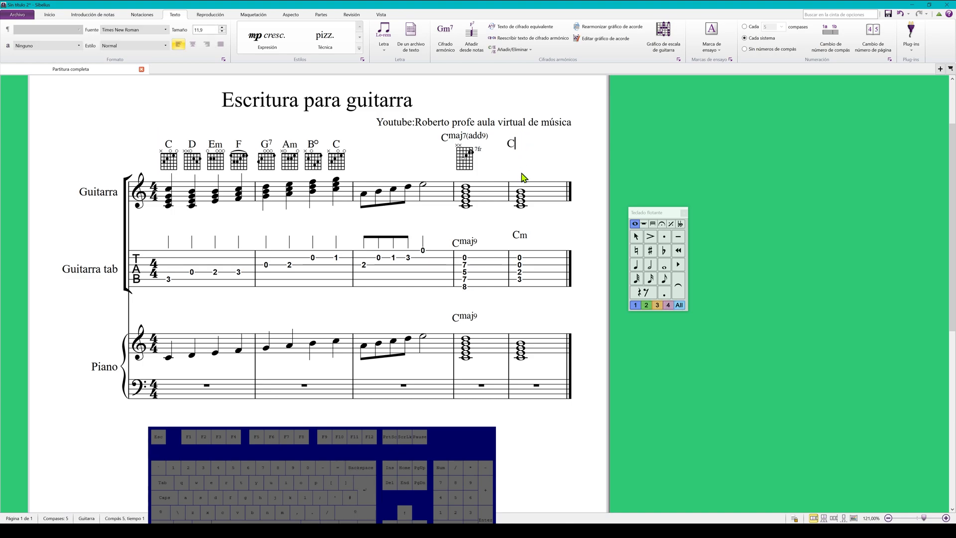
text(7b9+5)
click(521, 173)
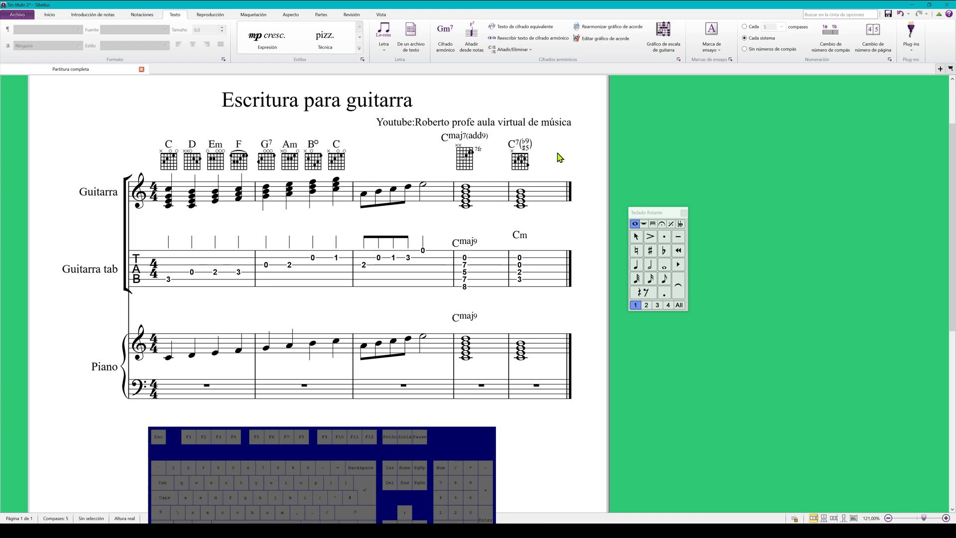
- Open the chord symbol editor and preview the minor triad, power chord, 6, aug, dim and half-dim chord types
click(526, 157)
click(678, 60)
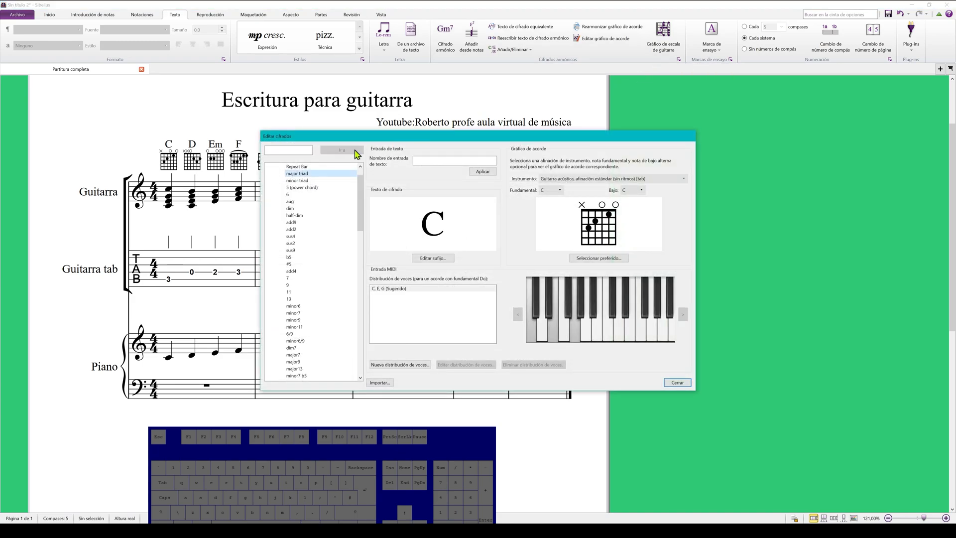
click(298, 182)
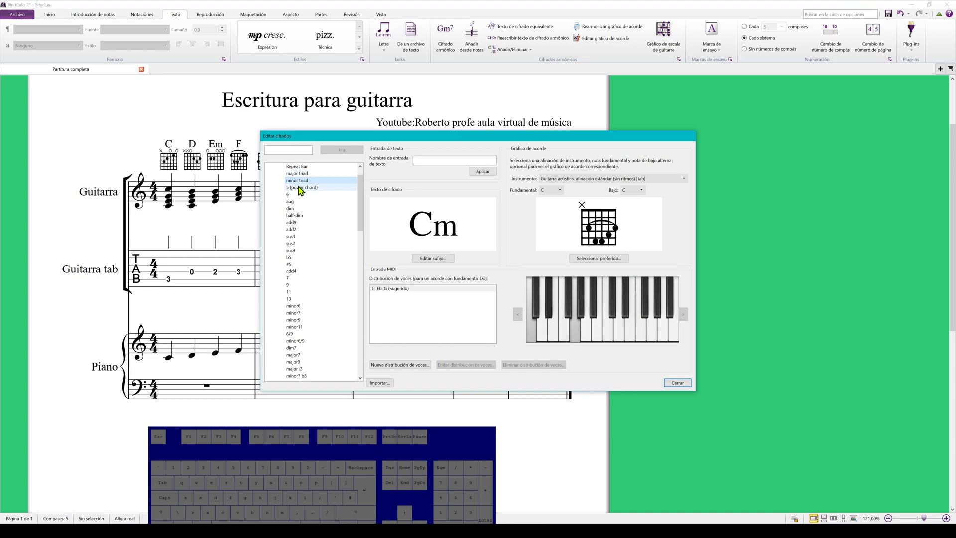
click(299, 188)
click(295, 195)
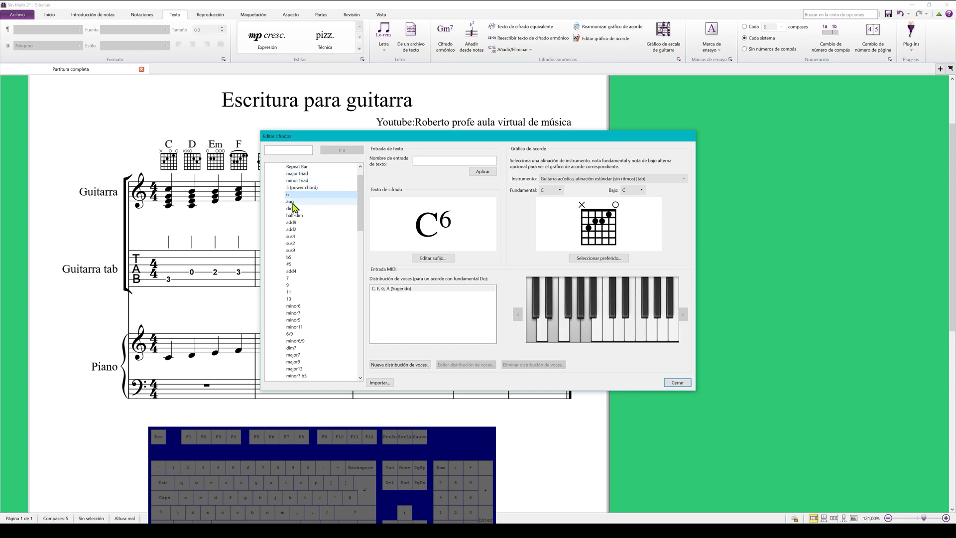
click(293, 202)
click(294, 209)
click(298, 216)
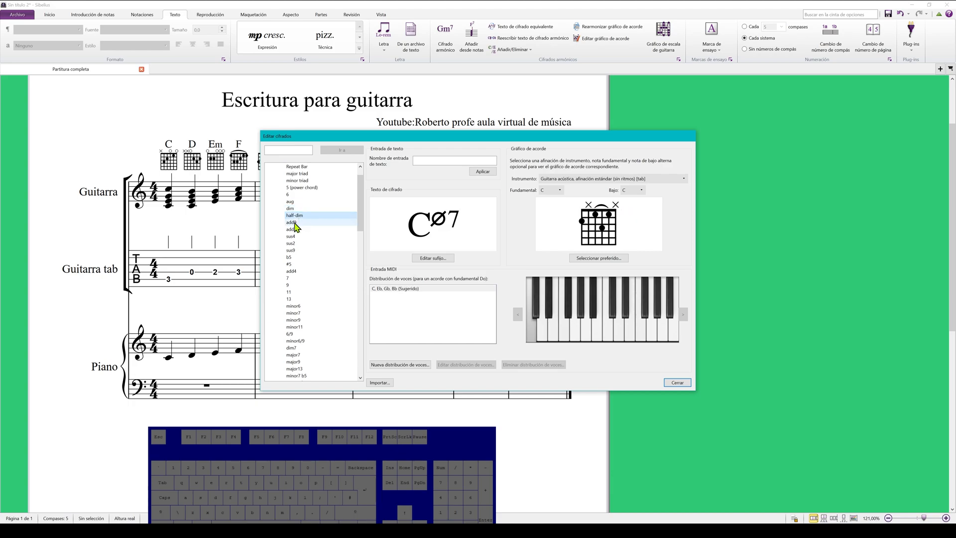
- Preview the add9, add2, sus4, sus2, sus9 and b5 chord types in the editor
click(294, 223)
click(296, 229)
click(295, 236)
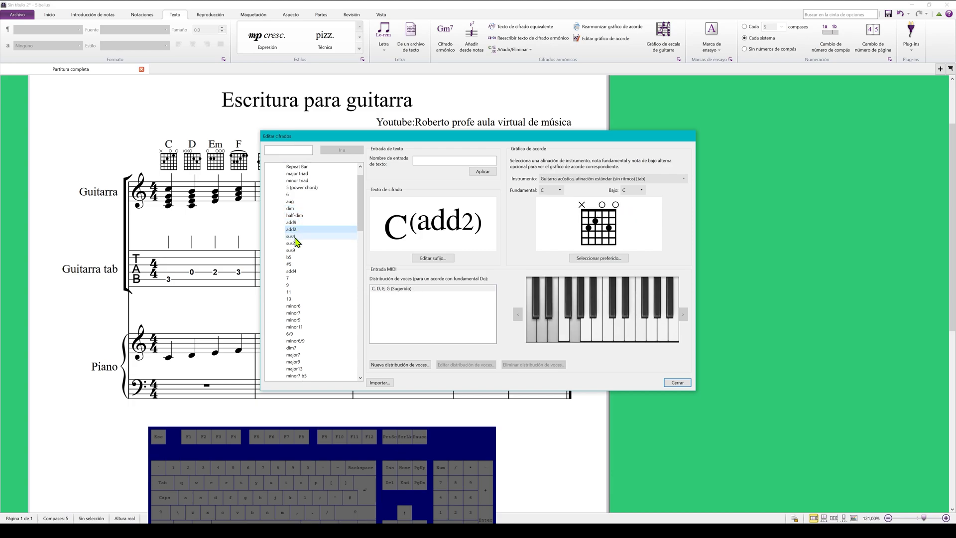
click(296, 242)
click(296, 250)
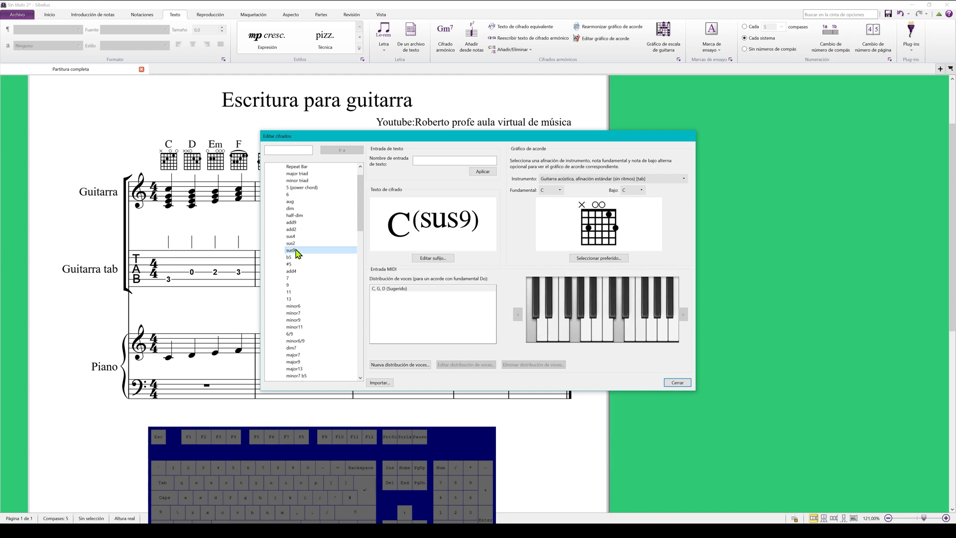
click(297, 257)
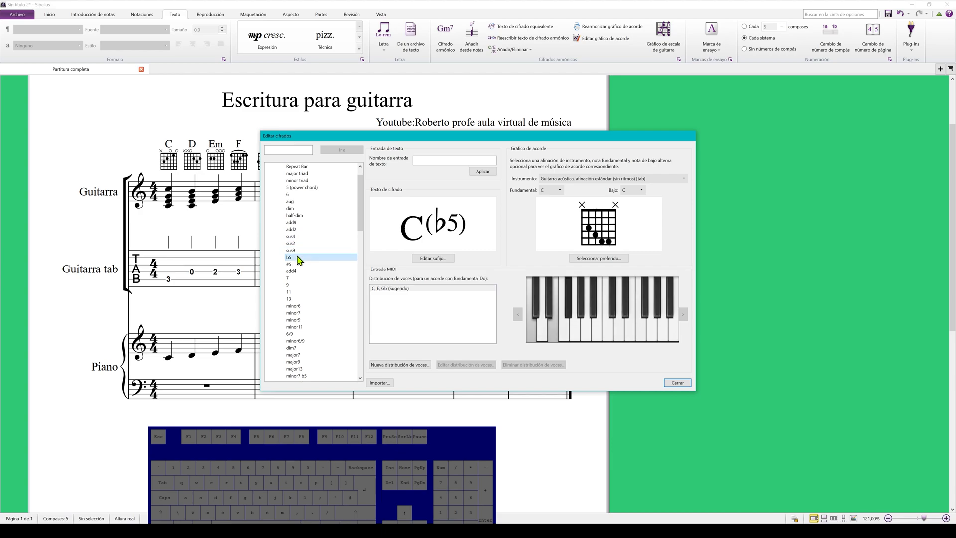
- Preview the #5, add4, 7, 9, 11 and 13 chord types in the editor
click(297, 264)
click(298, 271)
click(298, 279)
click(297, 285)
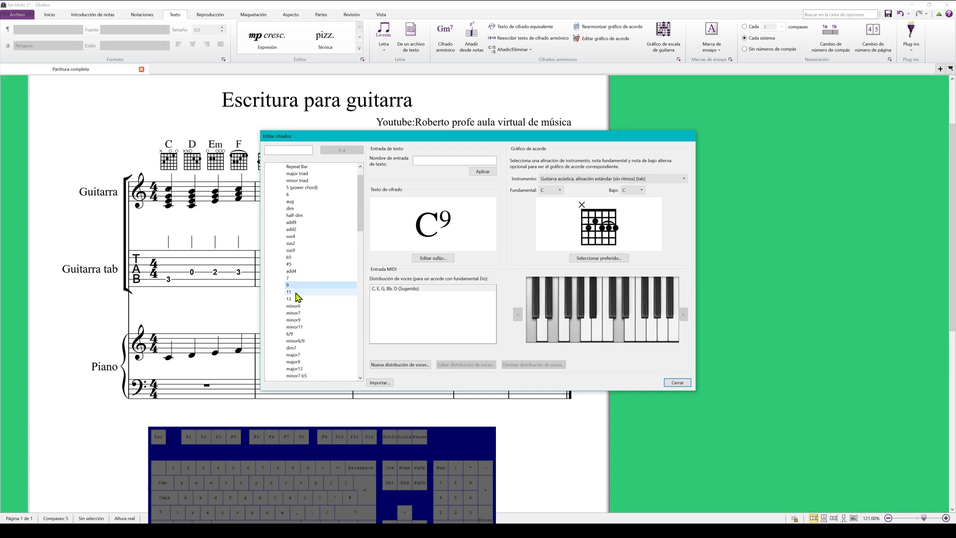
click(296, 293)
click(299, 299)
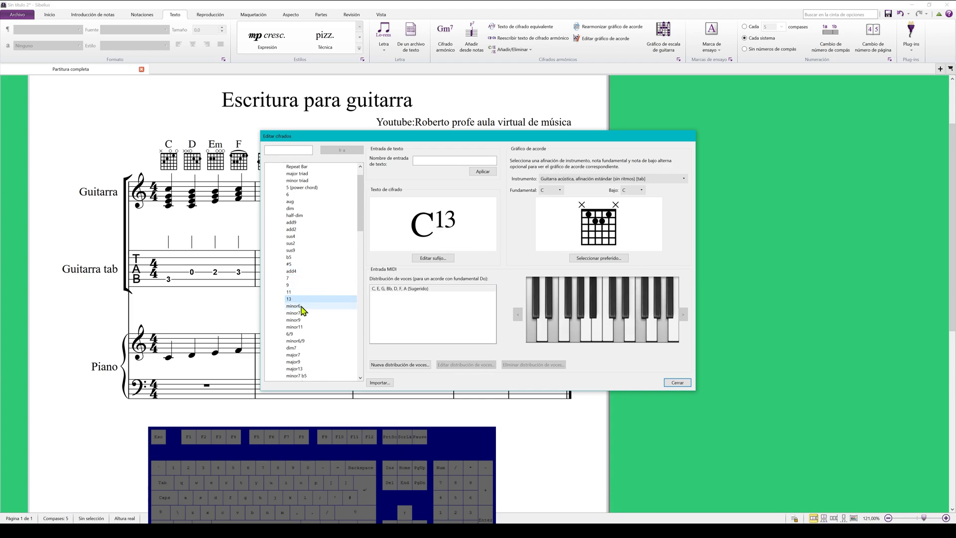
- Preview the minor6, minor7, minor9, minor11, 6/9, minor6/9 and dim7 chord types in the editor
click(301, 307)
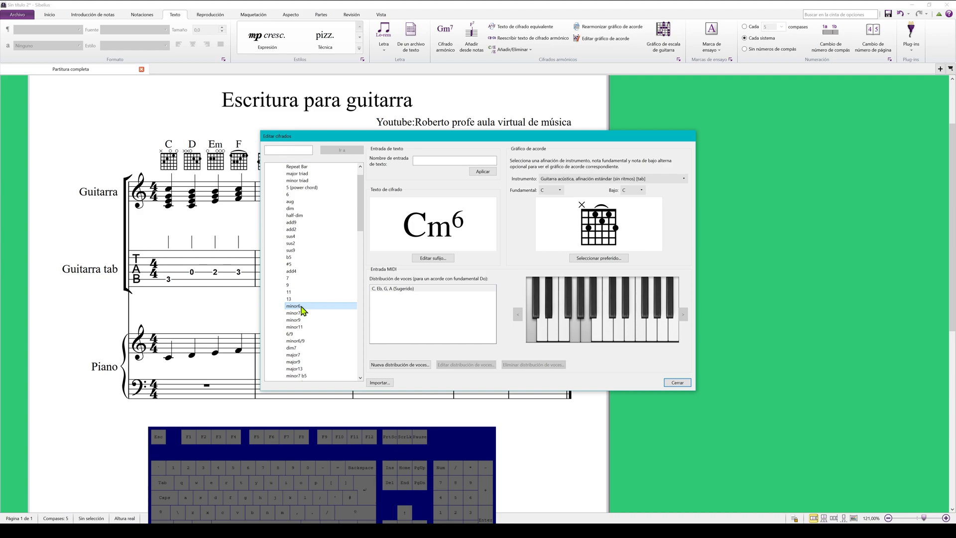
click(301, 314)
click(303, 321)
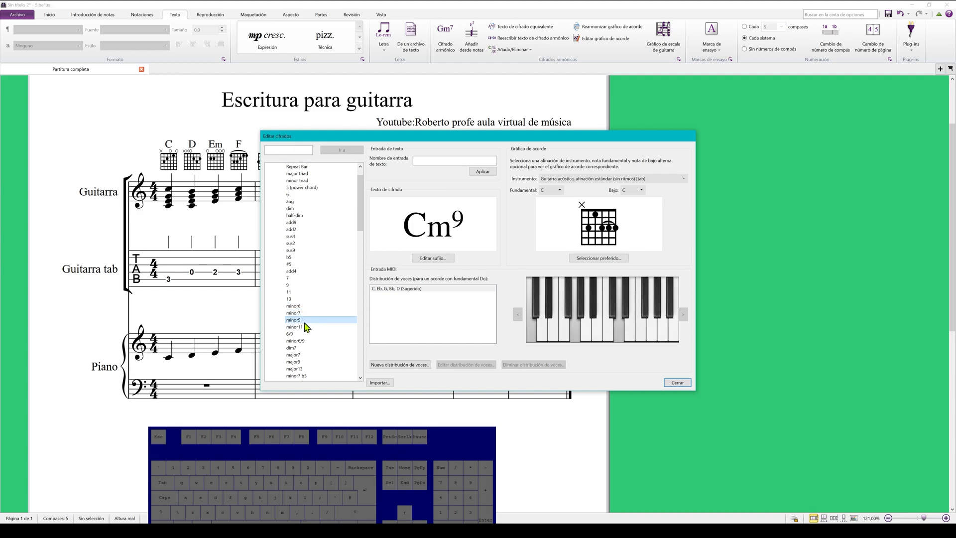
click(305, 328)
click(305, 335)
click(307, 341)
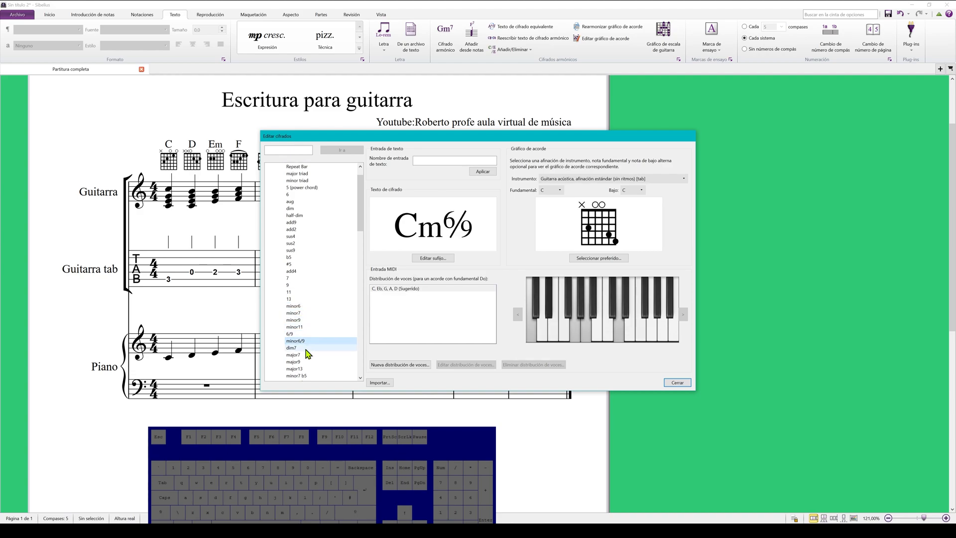
click(308, 348)
- Preview the 7 #5 chord type, look through the rest of the chord type list and close the editor
scroll(314, 345, down, 3)
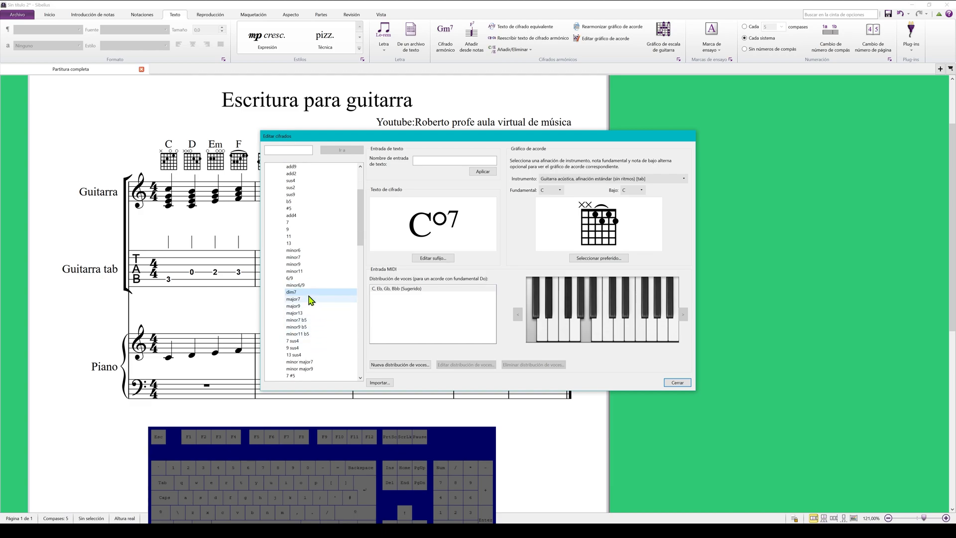
click(314, 376)
scroll(324, 365, down, 15)
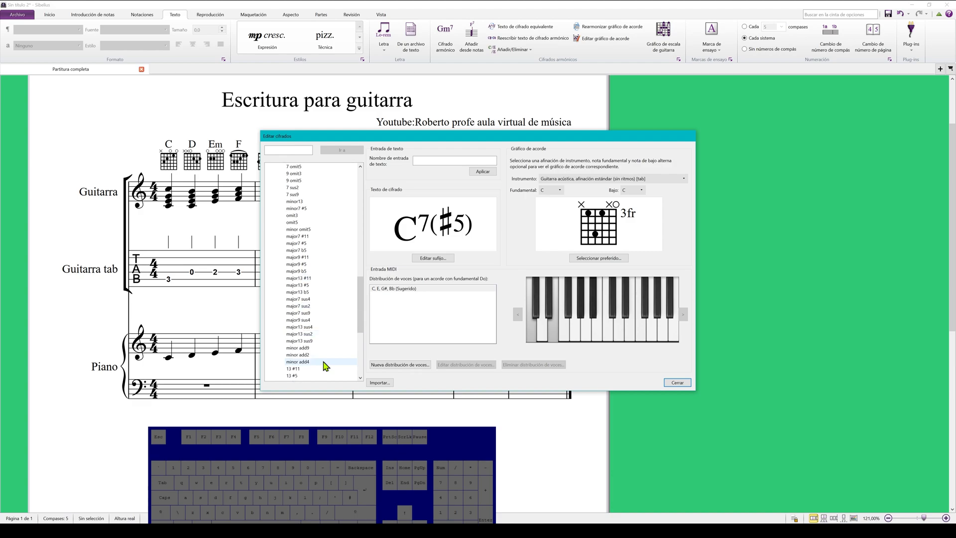
scroll(324, 366, down, 4)
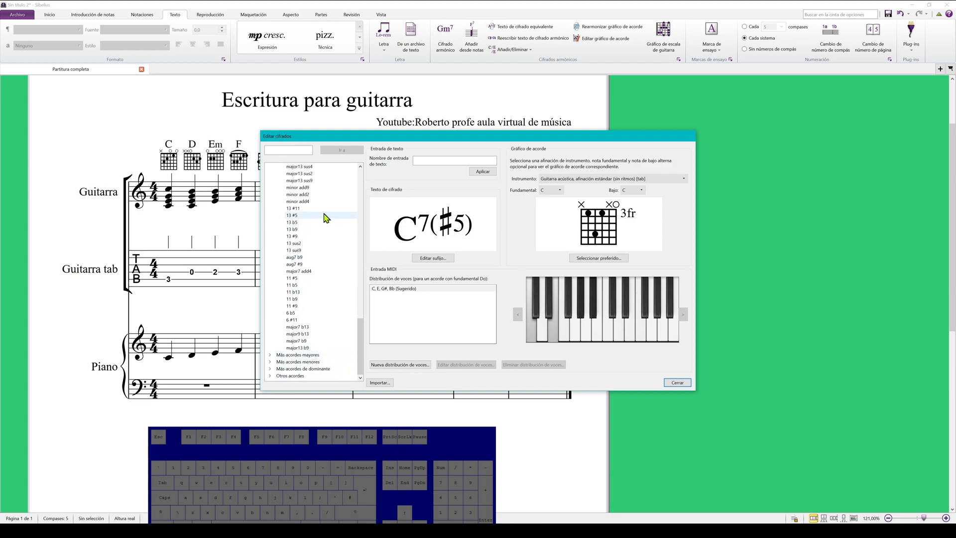
click(677, 382)
scroll(589, 149, down, 2)
scroll(593, 177, up, 3)
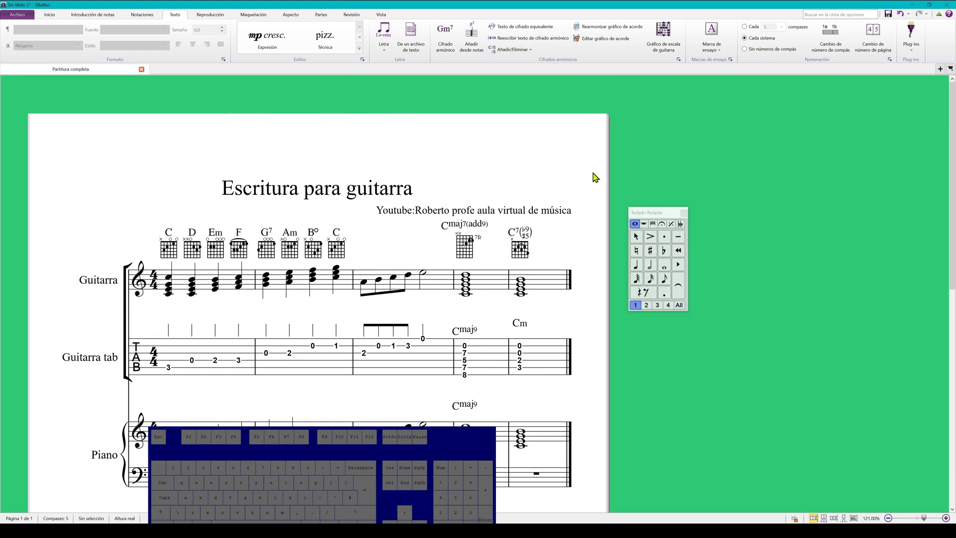
scroll(594, 177, down, 2)
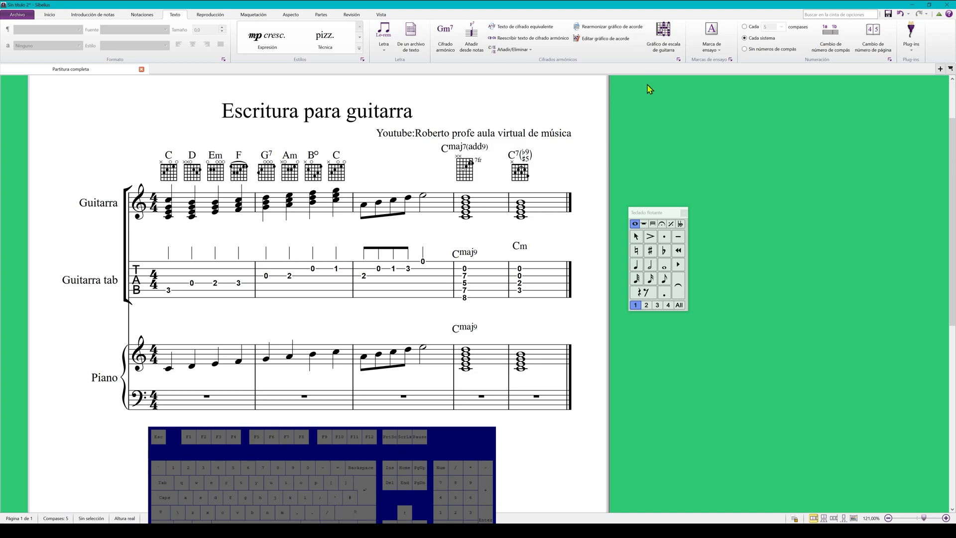
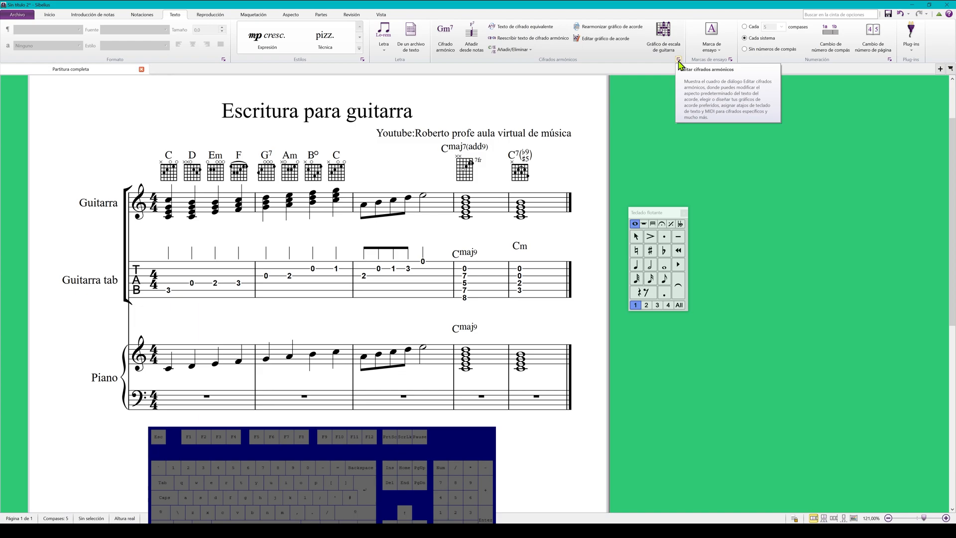
click(678, 59)
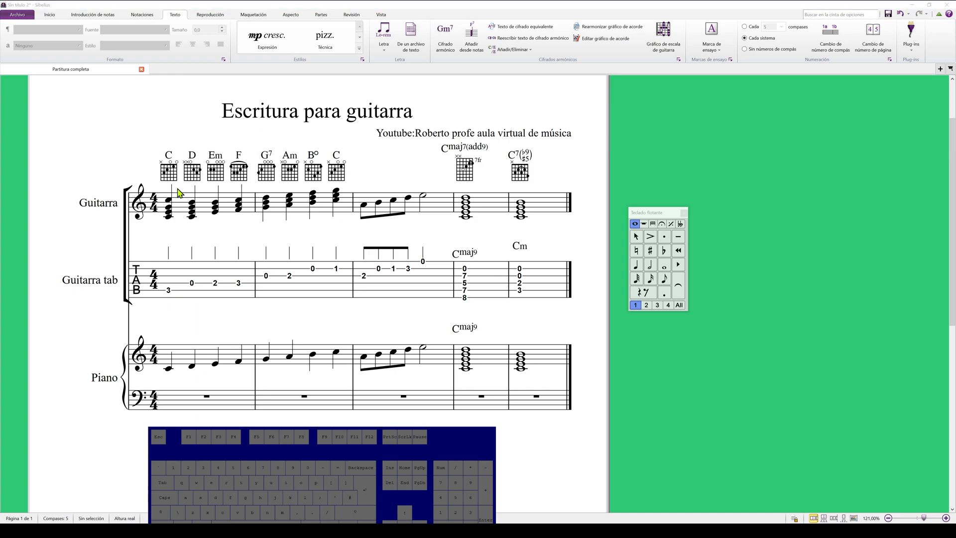
- Add the guitar fingering text (p i m a) letter "i" above the first bar 3 note of the Guitarra staff
click(364, 205)
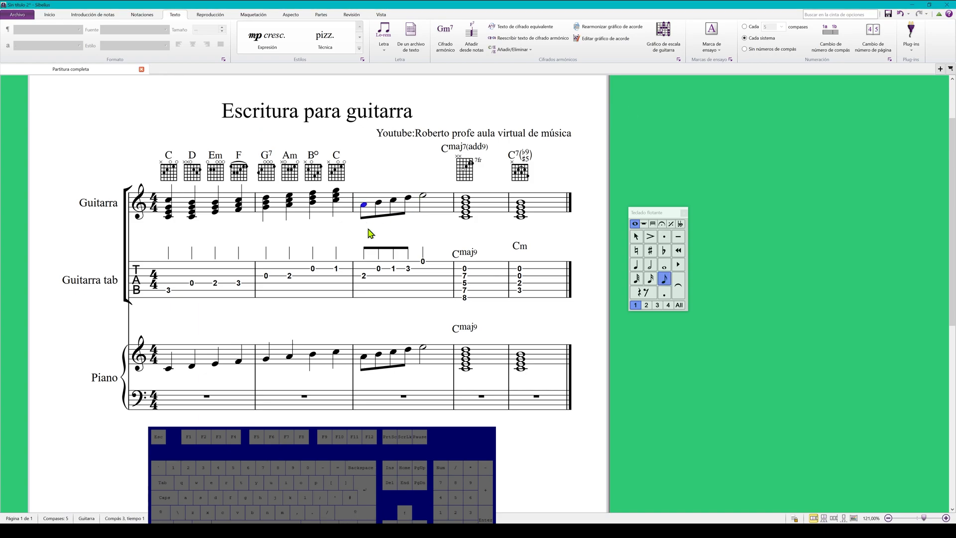
right_click(364, 182)
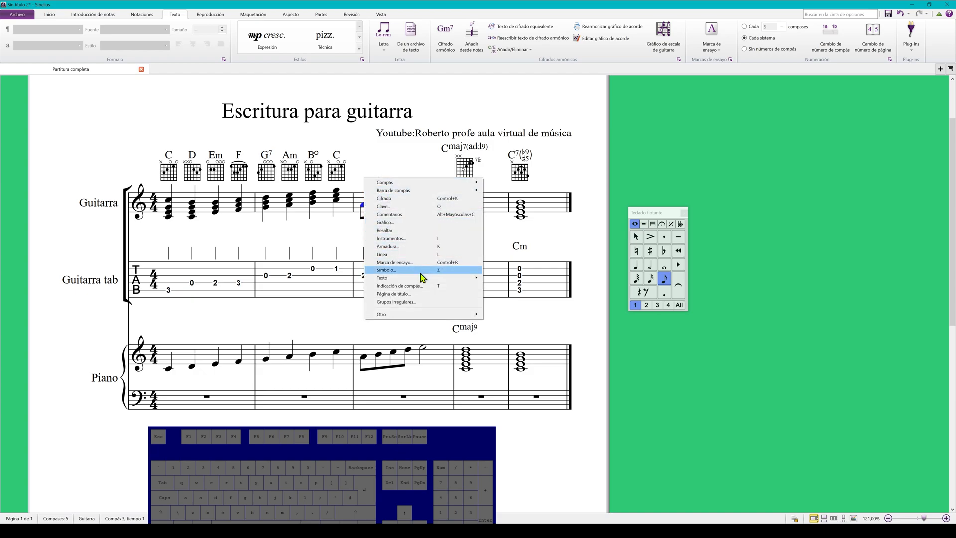
mouse_move(420, 278)
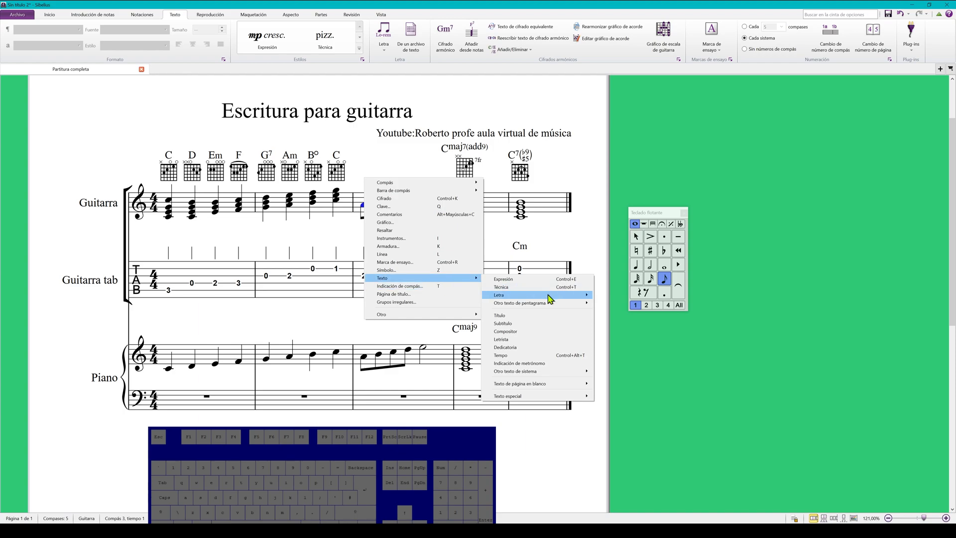
mouse_move(550, 303)
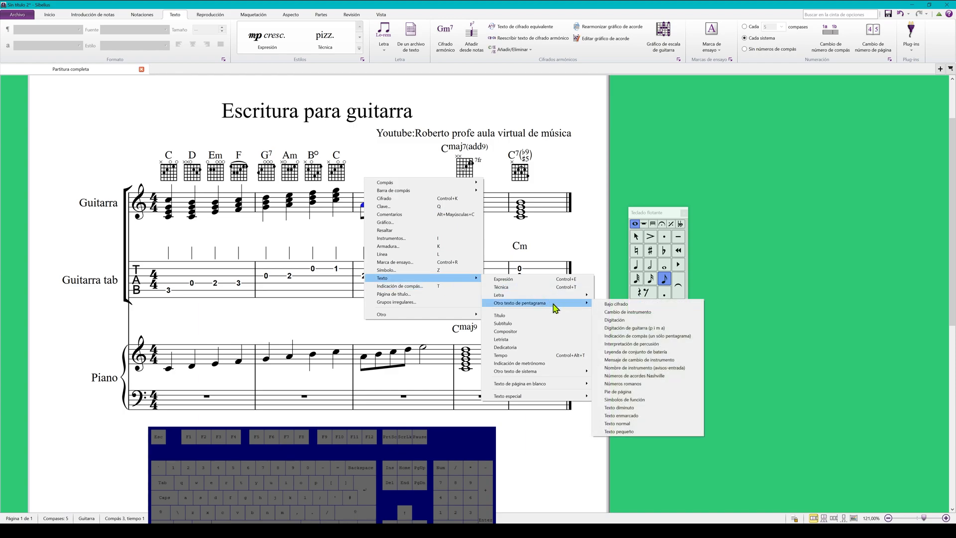
click(656, 328)
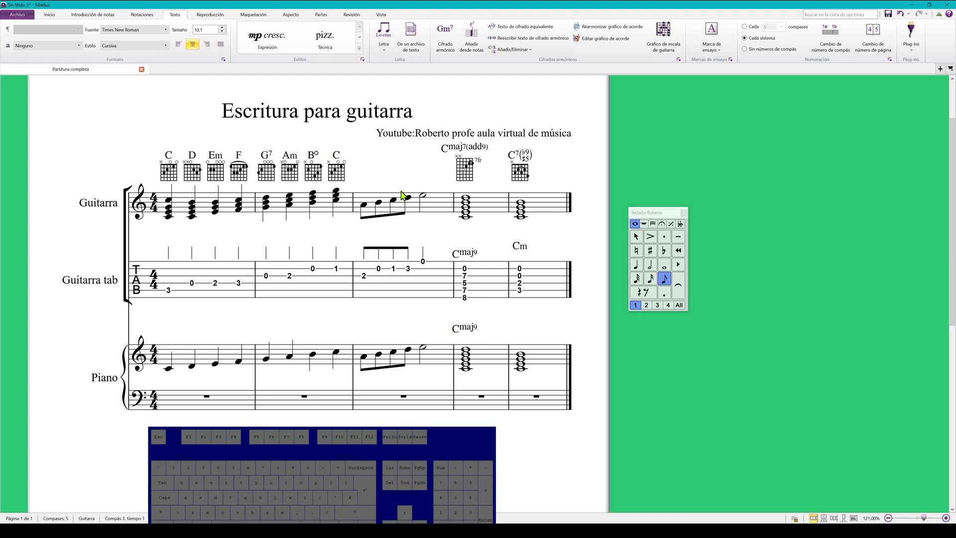
key(Escape)
key(Escape)
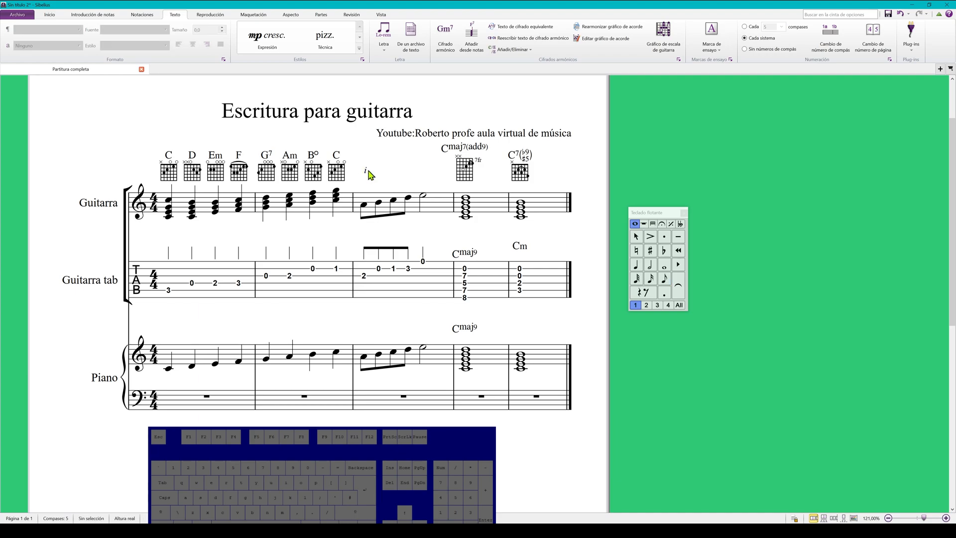
- Move the fingering "i" closer to the bar 3 notes and add m, i, m and a over the following notes
drag(366, 171, 366, 195)
double_click(366, 195)
key(space)
text(m)
key(space)
text(i)
key(space)
text(m)
key(space)
text(a)
click(393, 156)
- Raise the bar 3 fingering letters slightly so they sit clear above the Guitarra staff notes
click(409, 187)
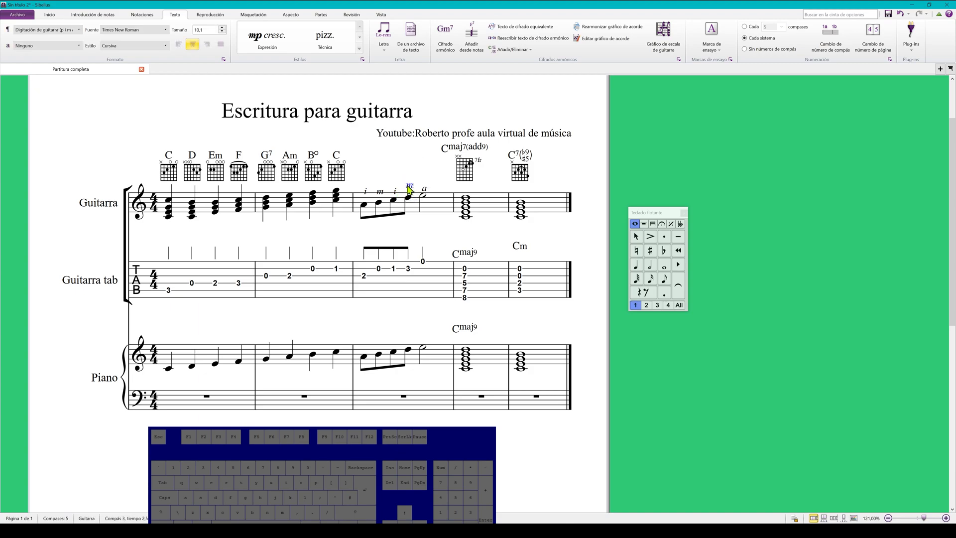
drag(425, 189, 384, 184)
click(395, 190)
click(380, 191)
- Copy the five bar 3 fingering letters to the Guitarra tab staff and place them just above the beam
click(366, 192)
ctrl+click(379, 187)
ctrl+click(395, 187)
ctrl+click(410, 187)
ctrl+click(425, 187)
alt+click(364, 277)
drag(372, 263, 371, 243)
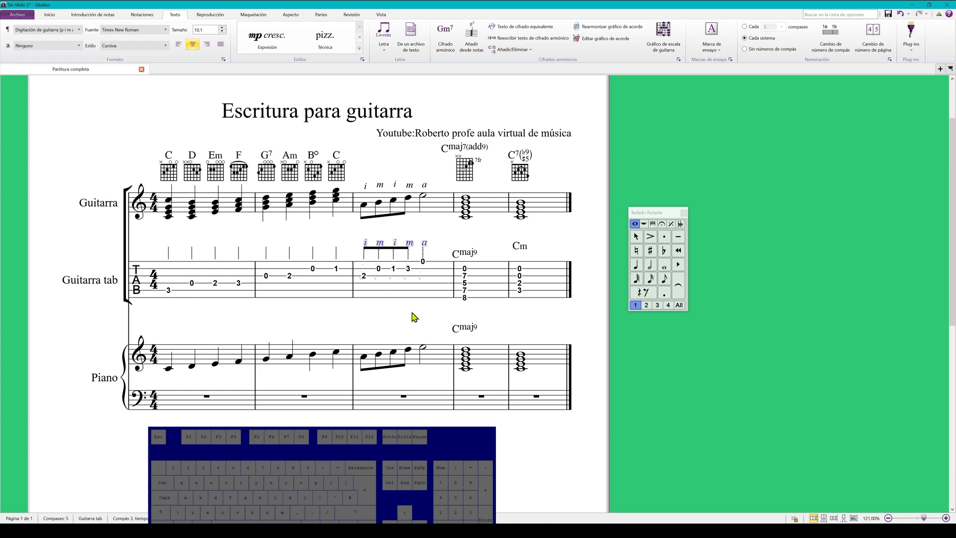
click(421, 337)
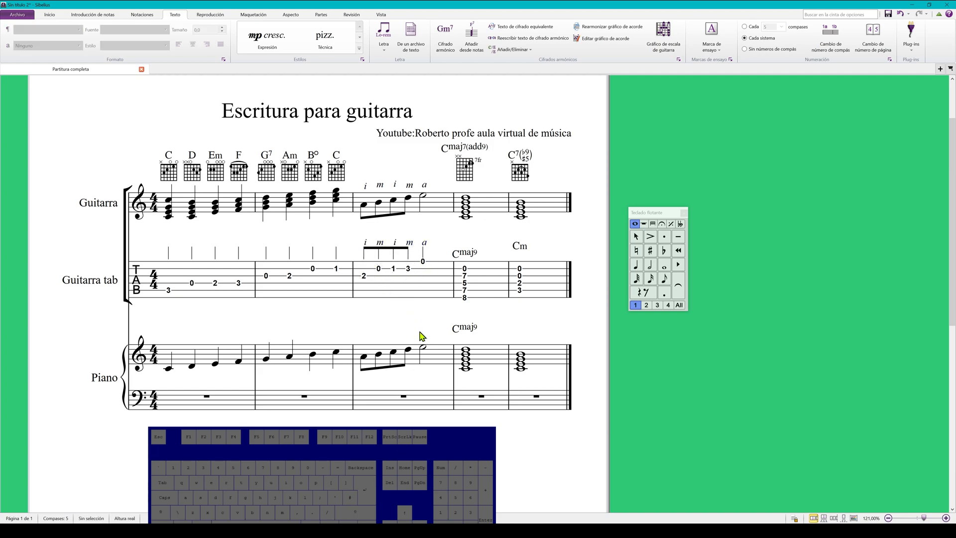
- Add the chord diagram fingering text (Digitación de gráficos de acordes) "2" above the first bar 3 note of the Guitarra staff
right_click(402, 229)
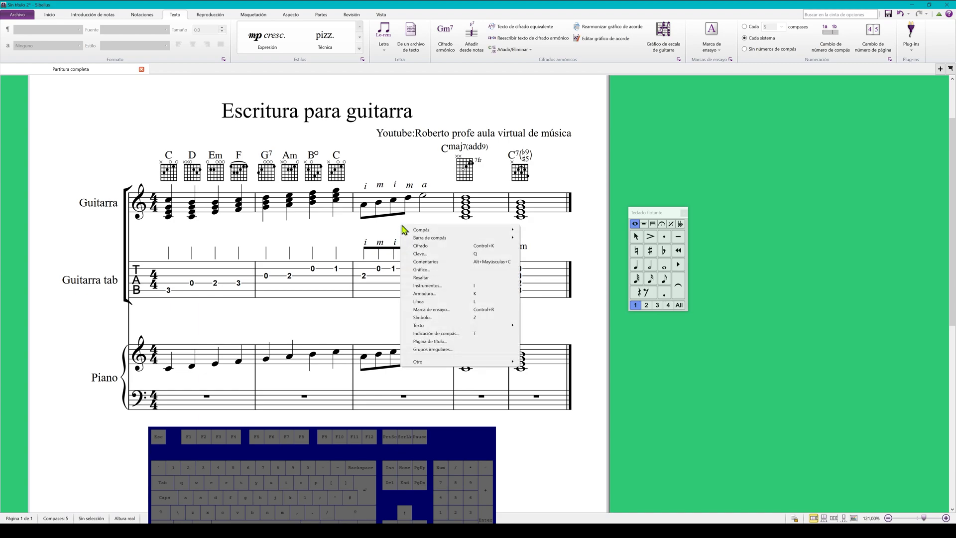
mouse_move(443, 329)
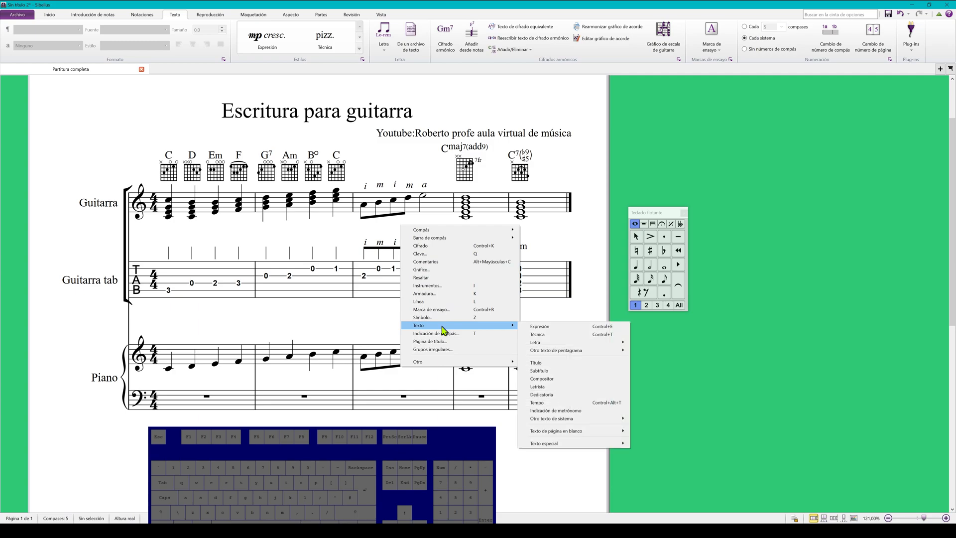
mouse_move(590, 351)
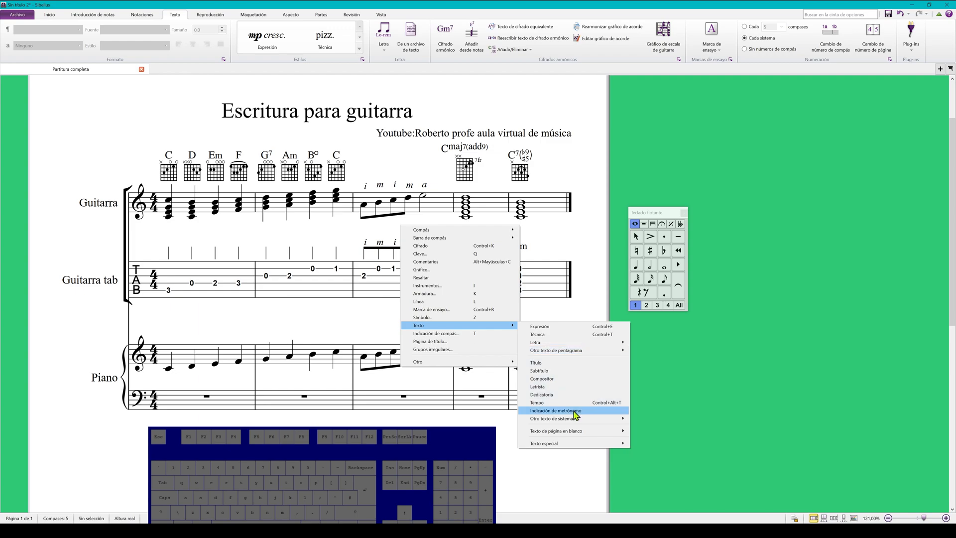
mouse_move(573, 423)
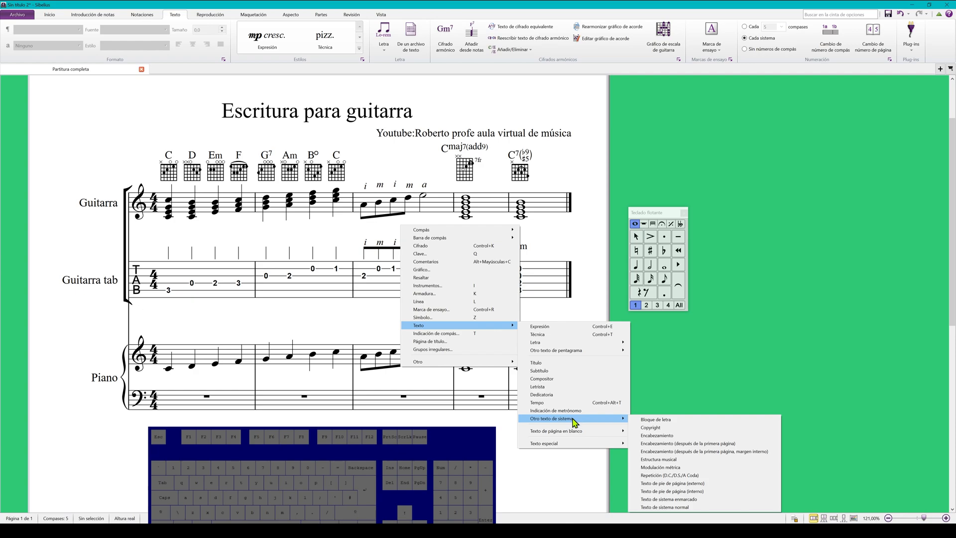
mouse_move(571, 445)
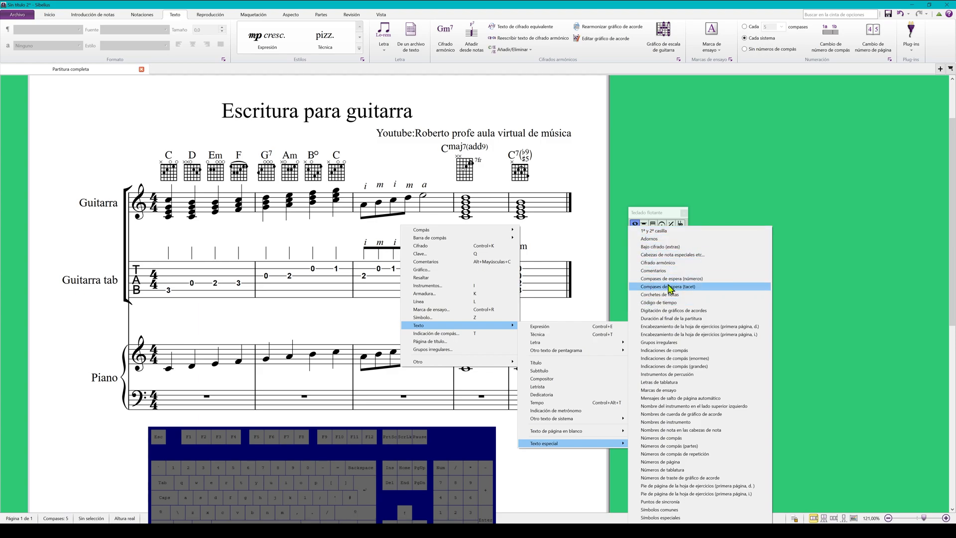
click(678, 312)
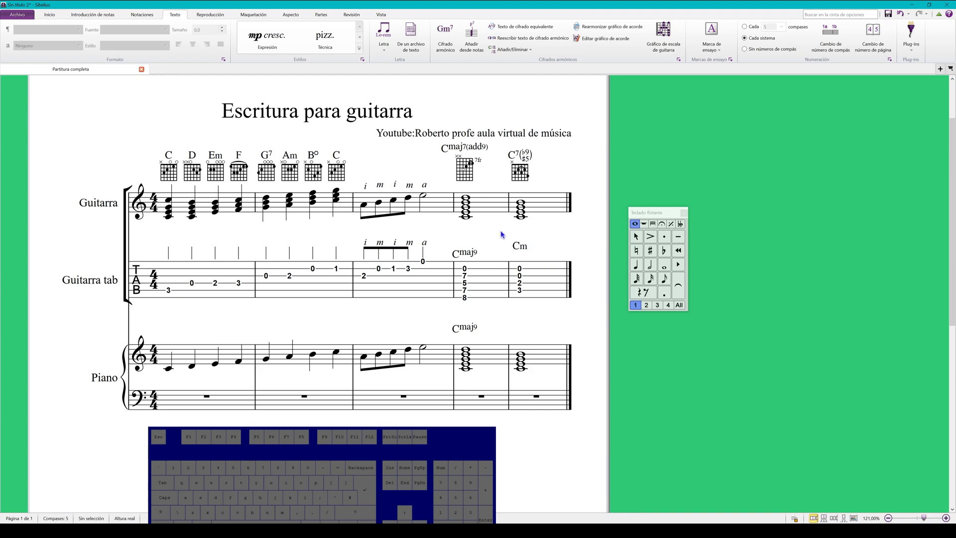
click(364, 203)
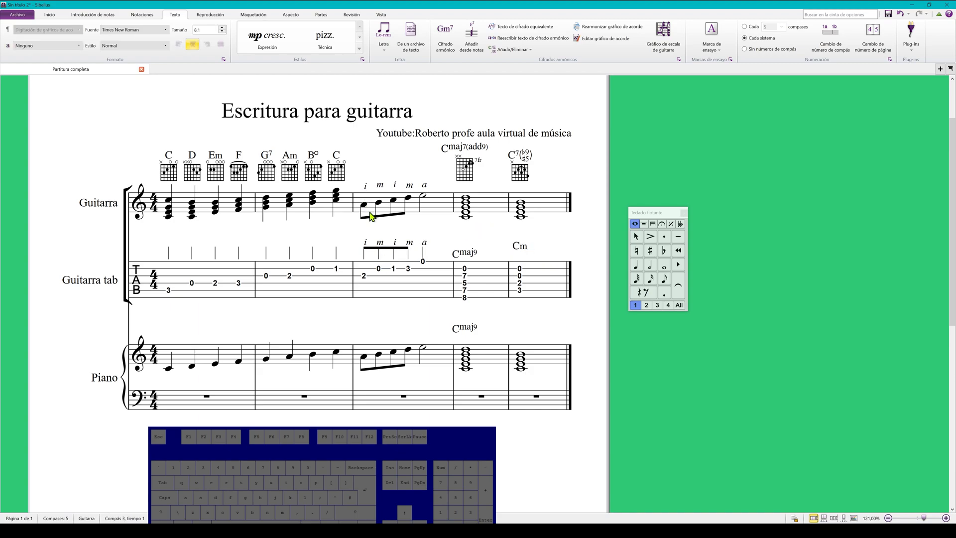
text(2)
click(382, 229)
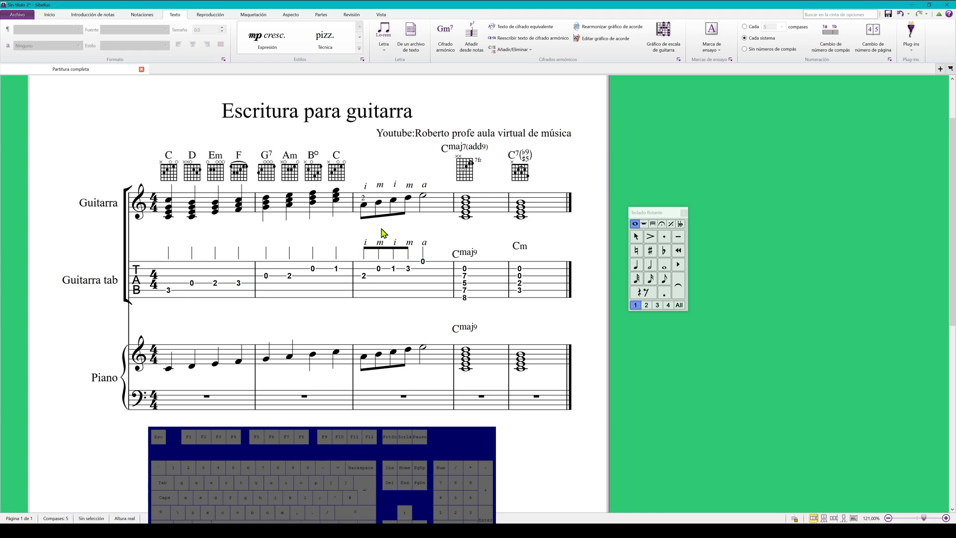
- Copy the fingering number 2 and place the copy just above the second bar 3 note of the Guitarra staff
click(364, 199)
key(ctrl+c)
click(377, 199)
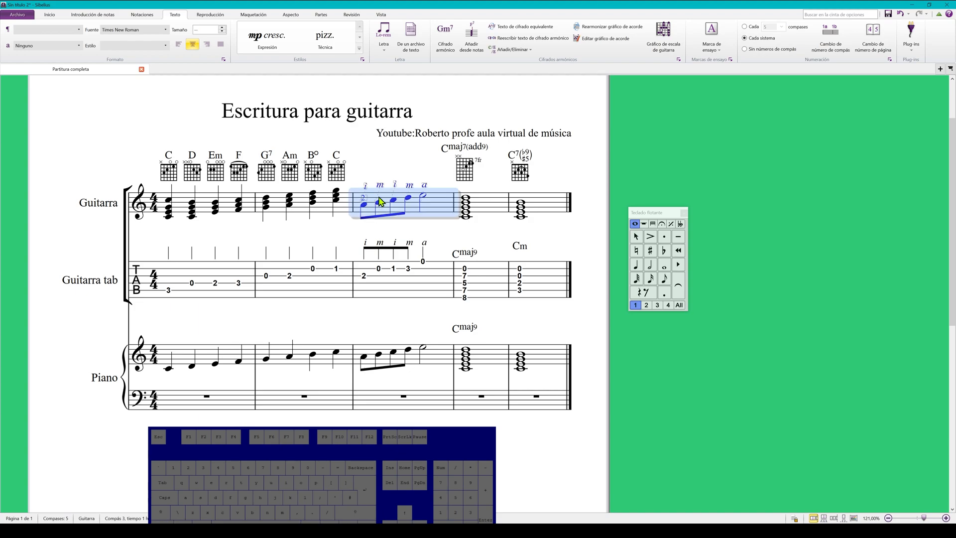
key(Escape)
click(380, 199)
click(384, 224)
key(ctrl+v)
click(381, 224)
drag(382, 225, 381, 206)
- Change the copied fingering above the second bar 3 note to 0
double_click(378, 199)
text(0)
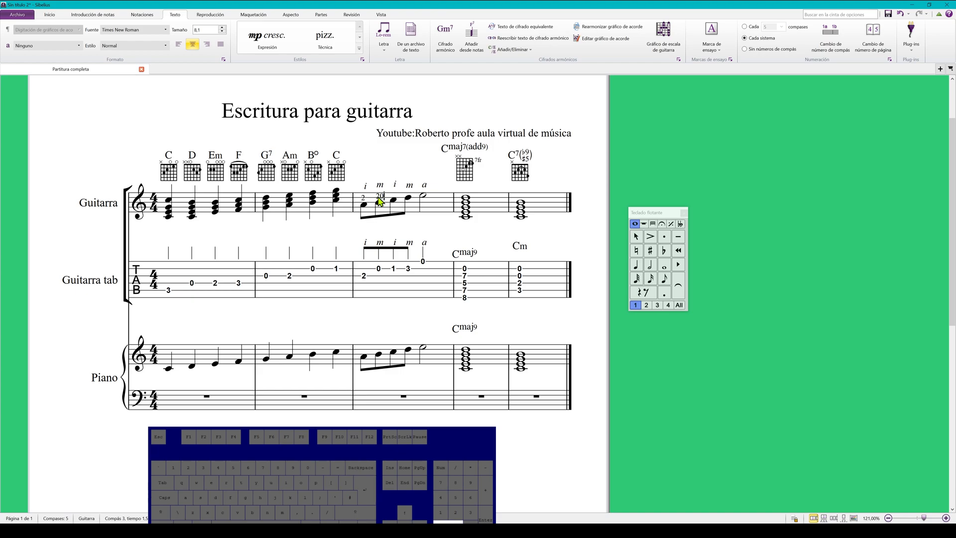
key(BackSpace)
text(0)
key(Escape)
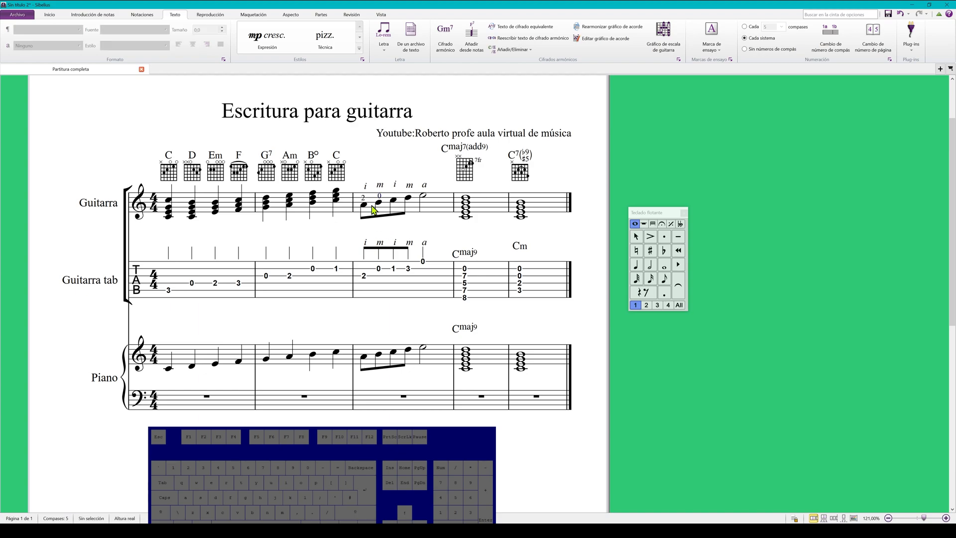
key(Escape)
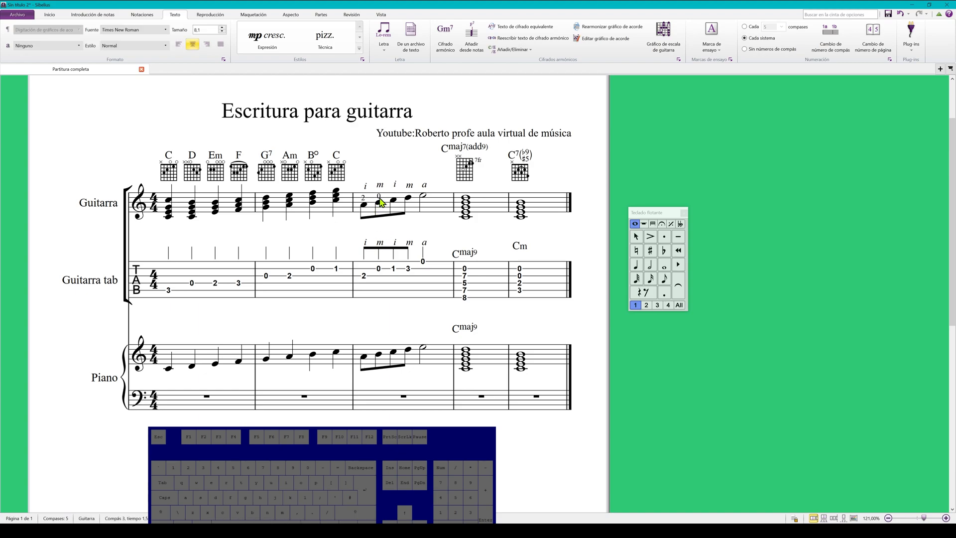
click(397, 242)
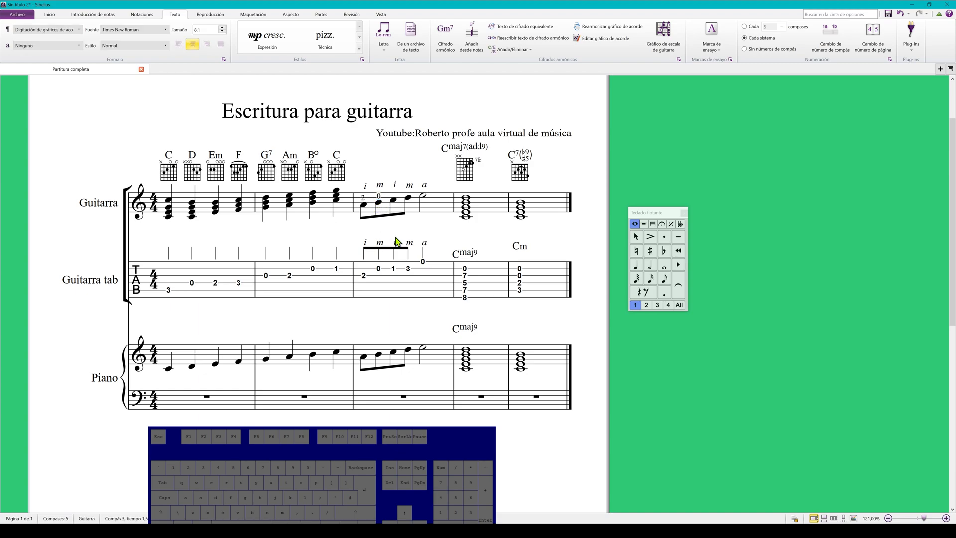
key(Escape)
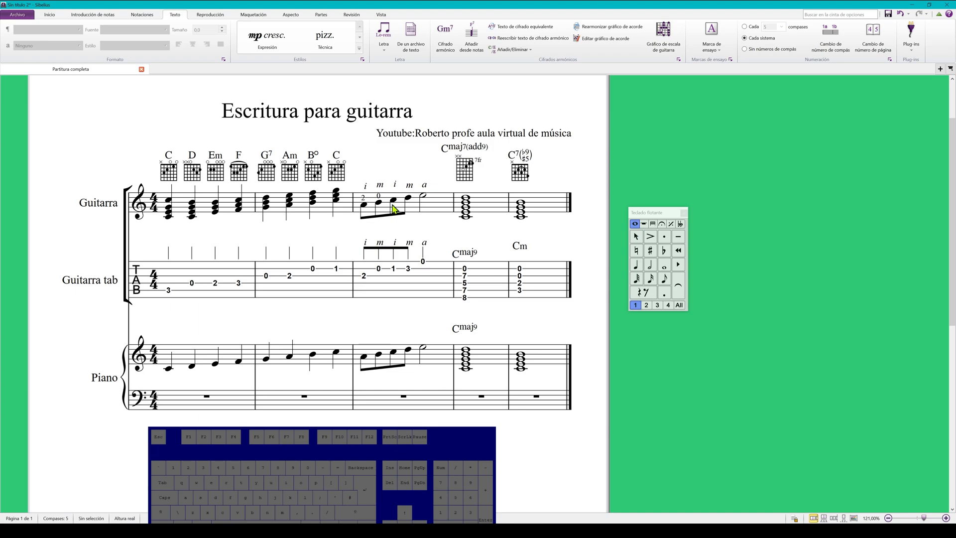
- Place a copy of the fingering number above the third bar 3 note of the Guitarra staff and change it to 1
click(397, 231)
drag(395, 226, 394, 197)
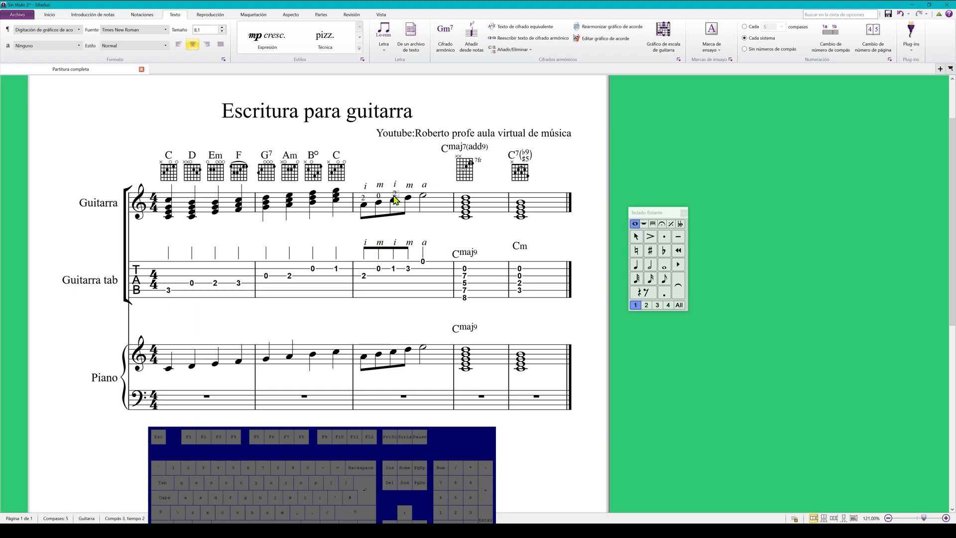
double_click(394, 197)
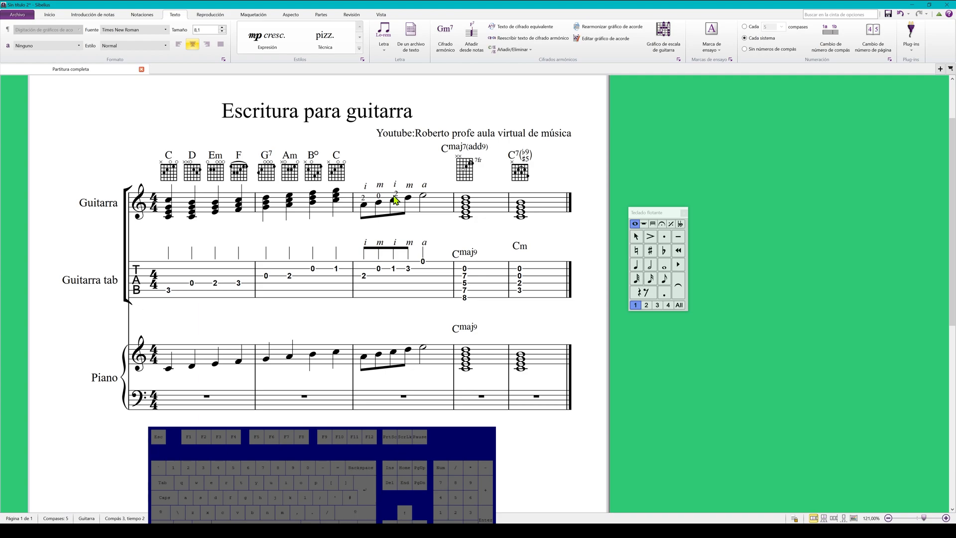
key(Escape)
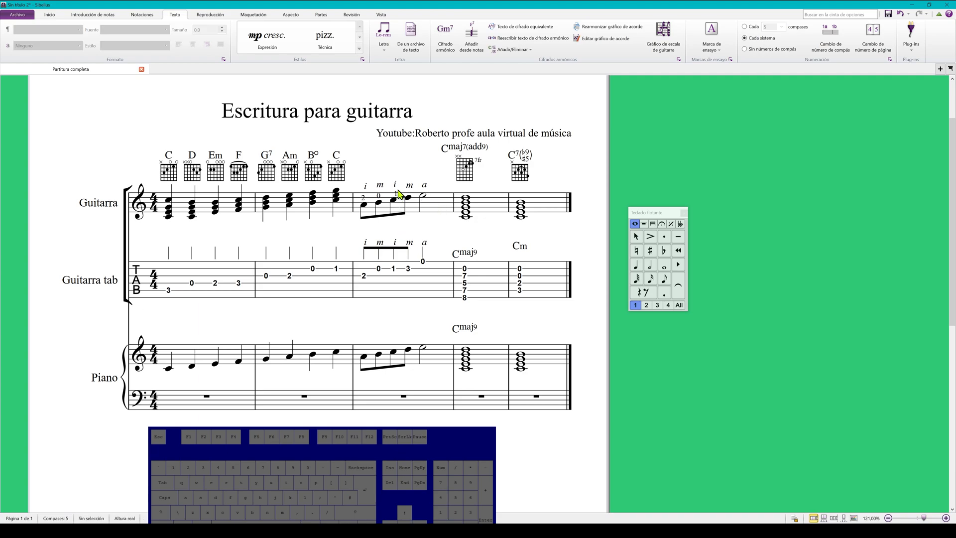
- Raise the fingering letter "m" over the fourth bar 3 note of the Guitarra staff to make room beneath it
click(409, 185)
drag(409, 184, 409, 175)
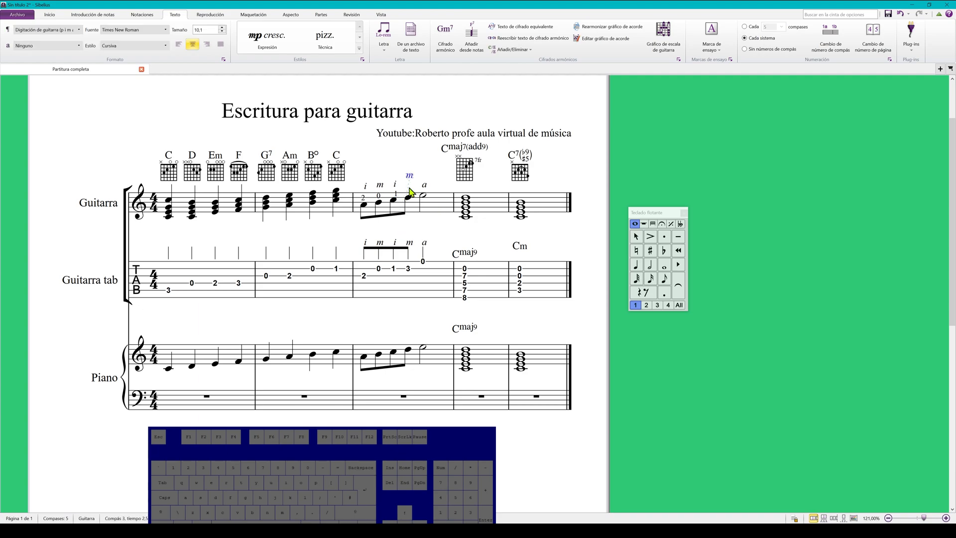
key(Escape)
- Paste a fingering number above the fourth bar 3 note of the Guitarra staff and set it to 3
key(ctrl+v)
click(409, 196)
double_click(409, 194)
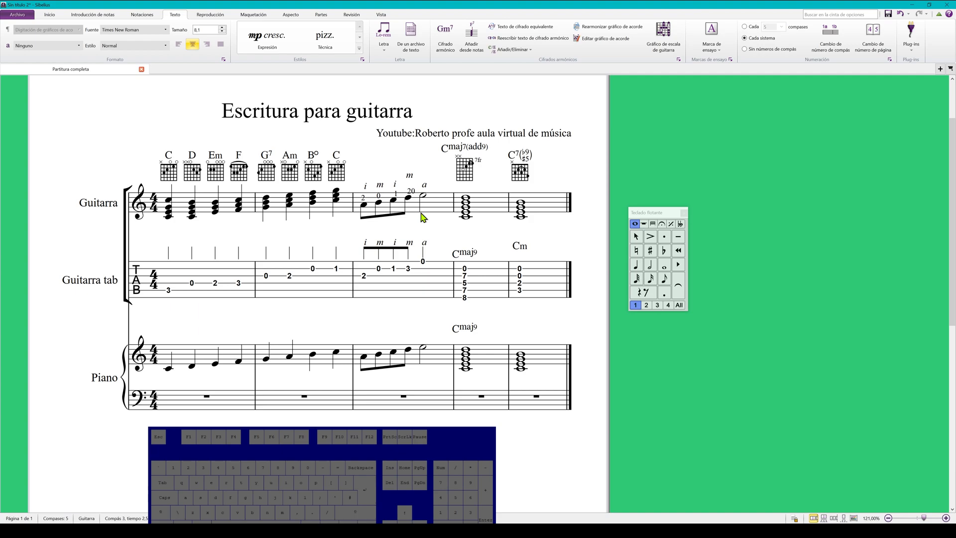
click(419, 212)
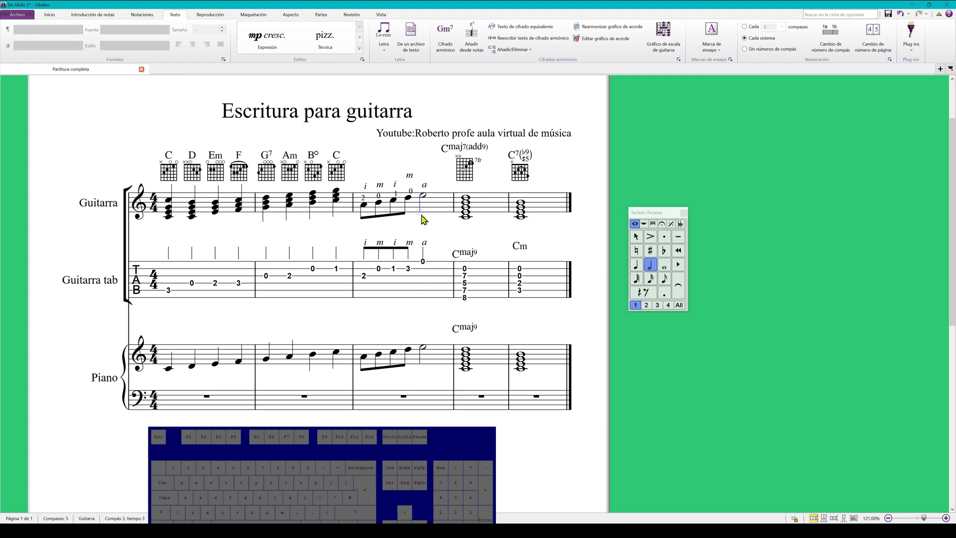
click(408, 192)
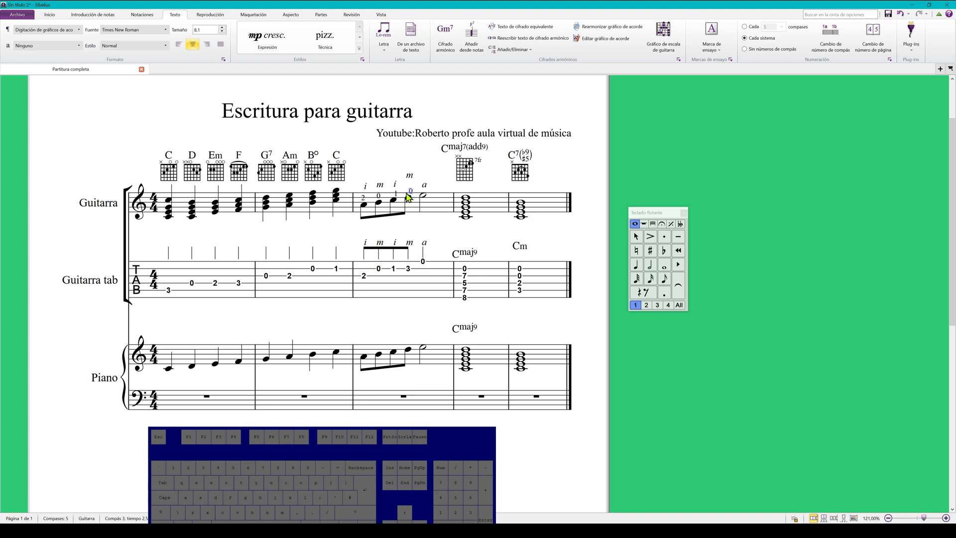
double_click(410, 193)
text(3)
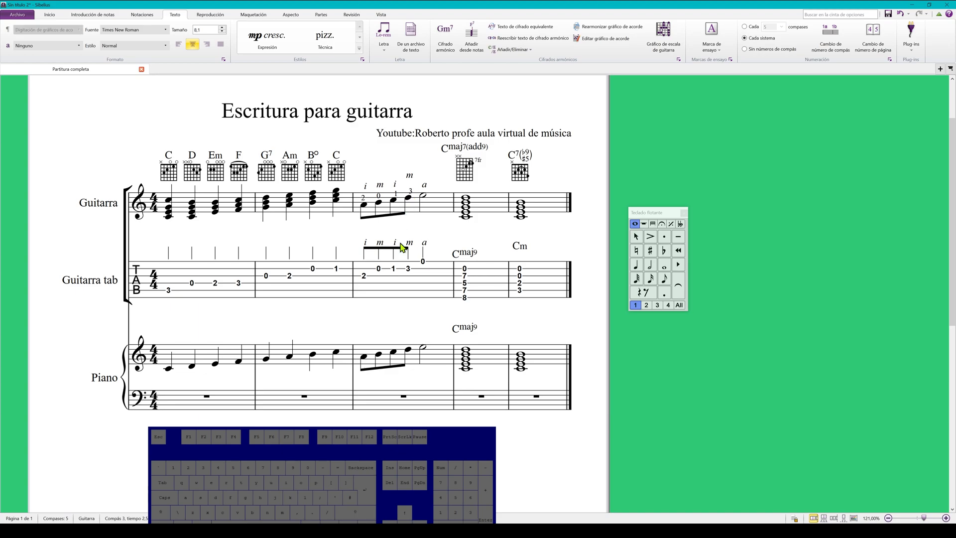
key(Escape)
key(Escape)
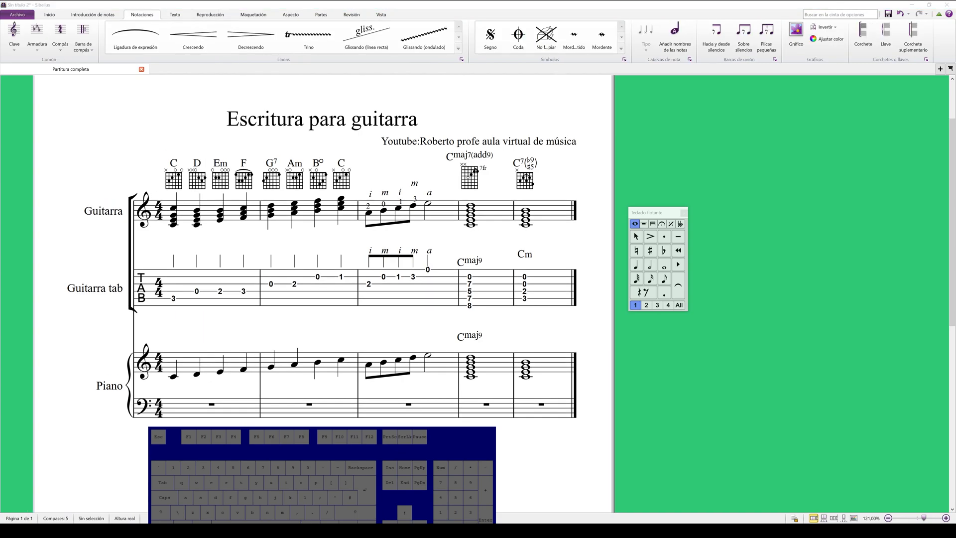
- Add an Arpegio line to the bar 5 chord of the Guitarra staff and place it just after the chord
click(528, 211)
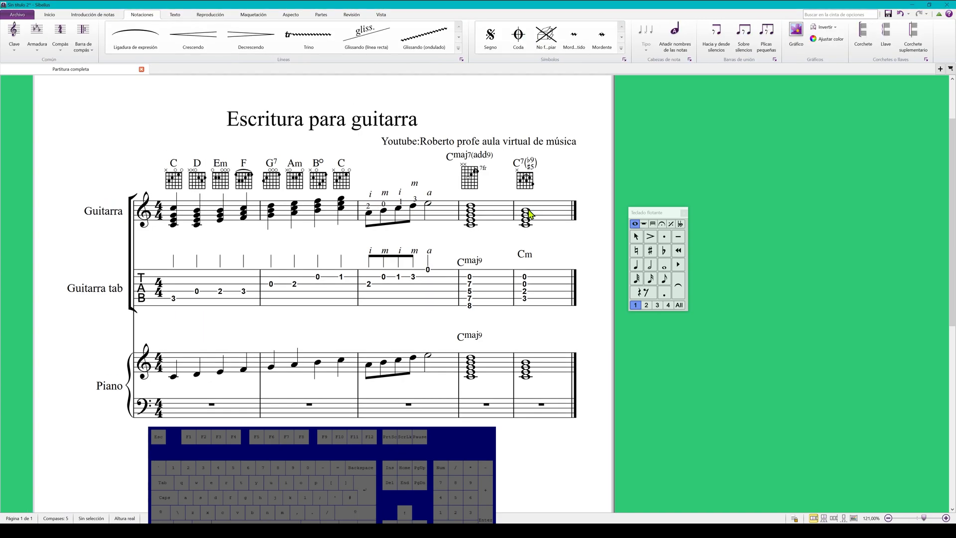
shift+click(525, 227)
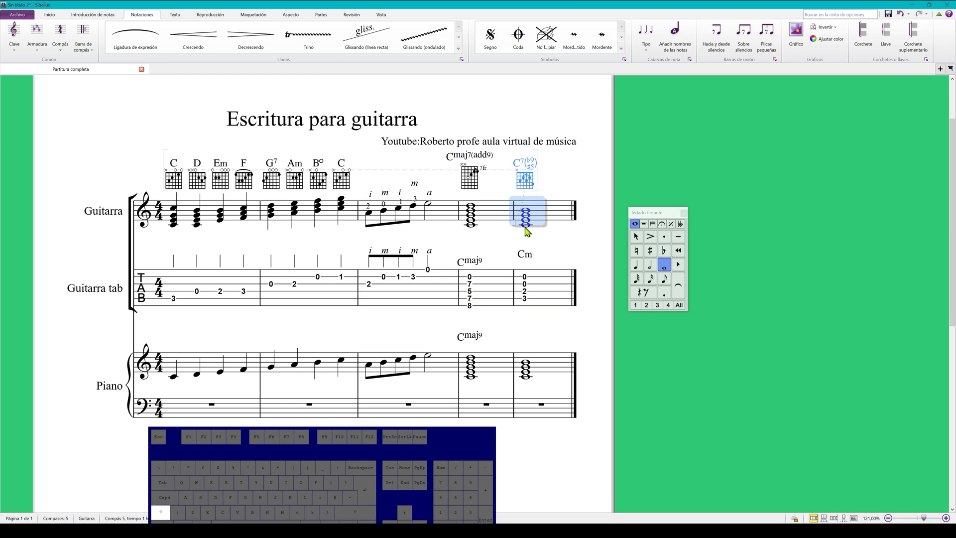
click(527, 224)
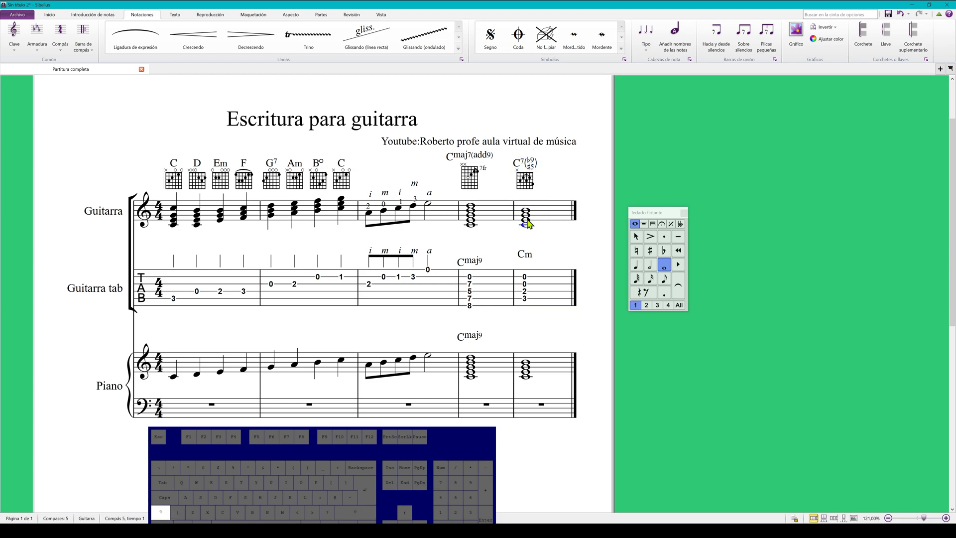
shift+click(528, 225)
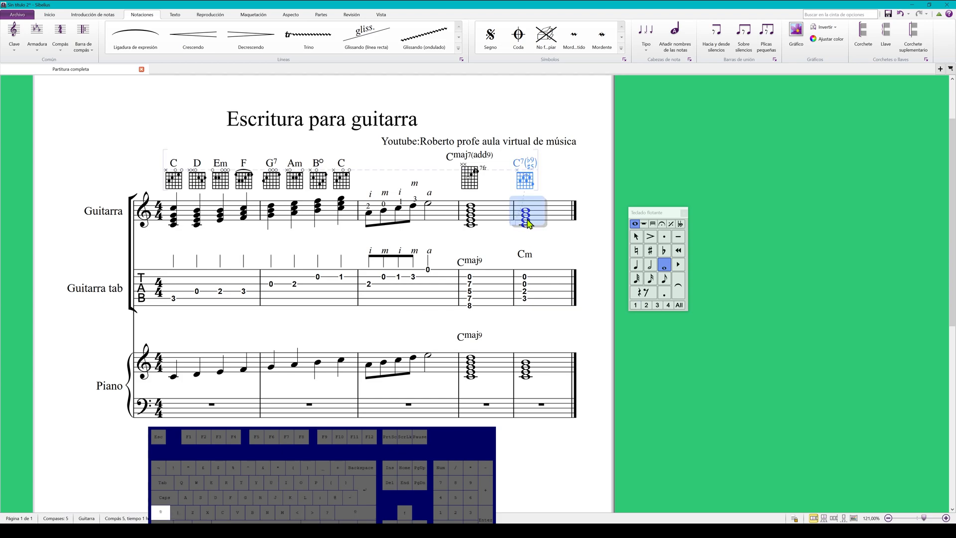
click(458, 49)
scroll(438, 171, down, 15)
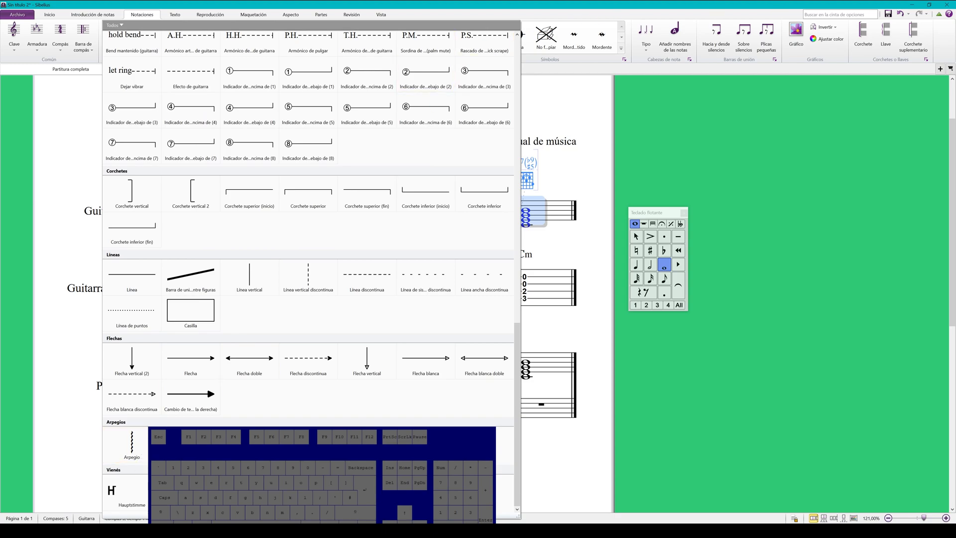
drag(323, 452, 766, 420)
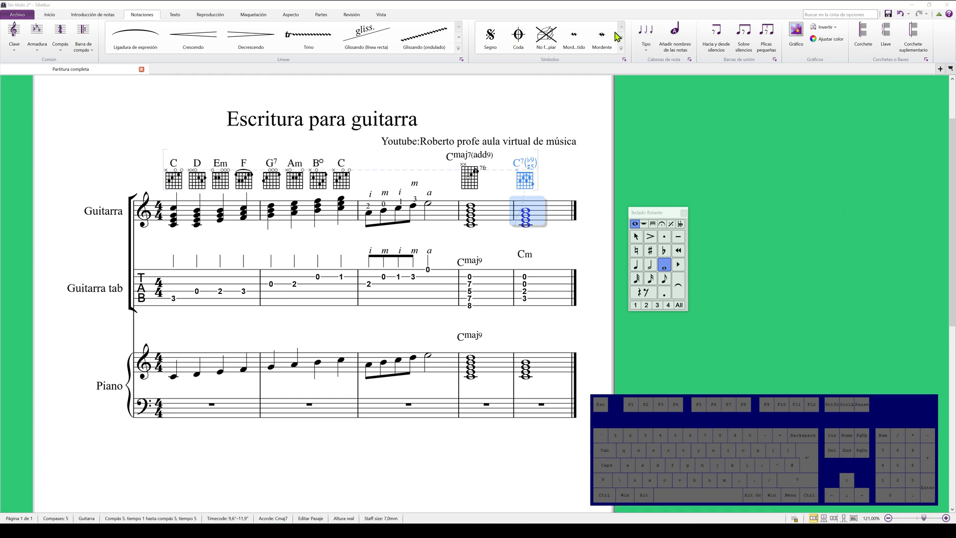
click(459, 48)
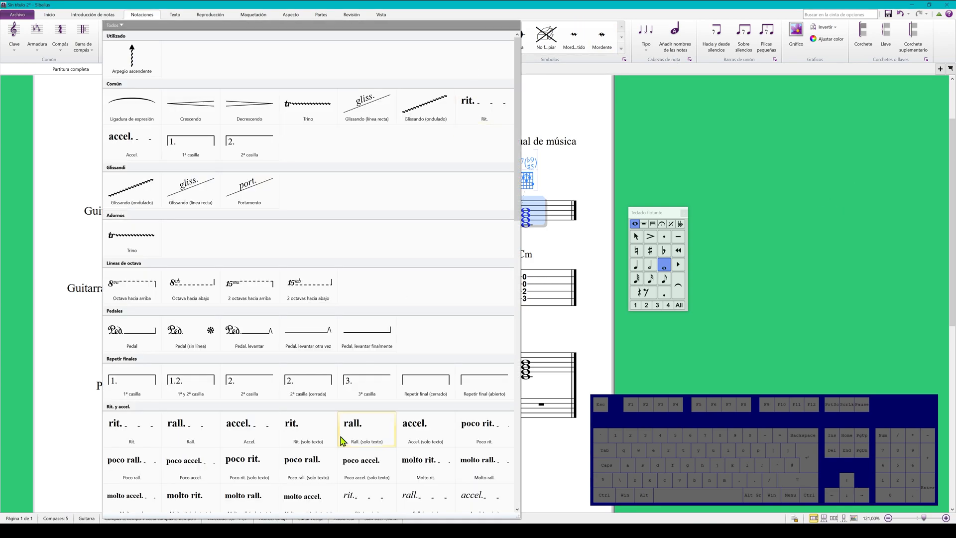
scroll(341, 415, down, 15)
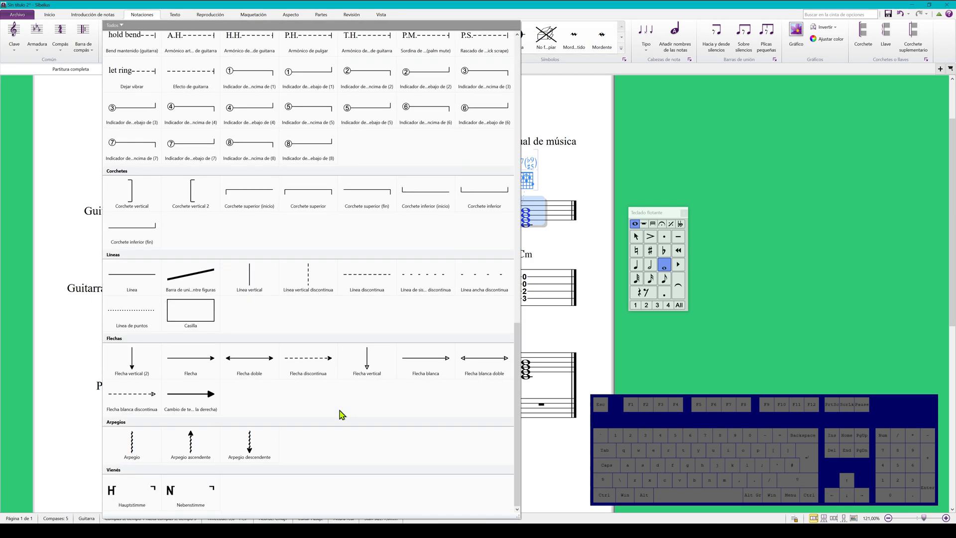
click(127, 457)
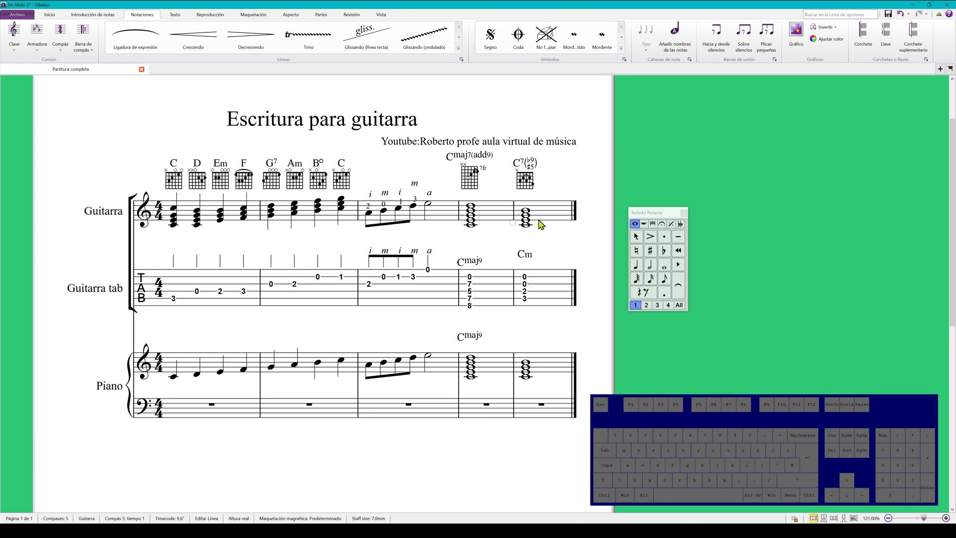
mouse_move(513, 229)
mouse_down()
mouse_move(514, 257)
mouse_move(520, 244)
mouse_up()
- Play back bar 5 of the Guitarra staff to hear the arpeggiated chord
click(547, 220)
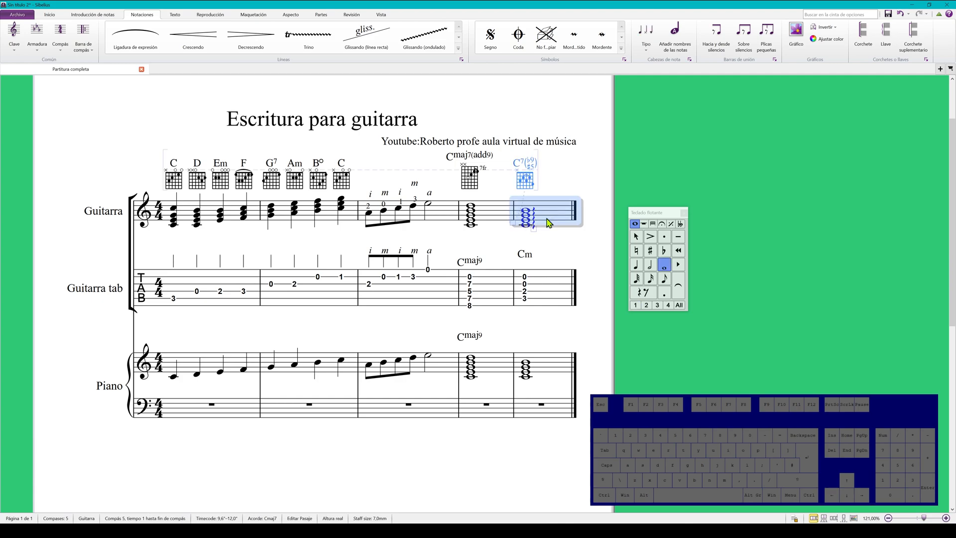
key(space)
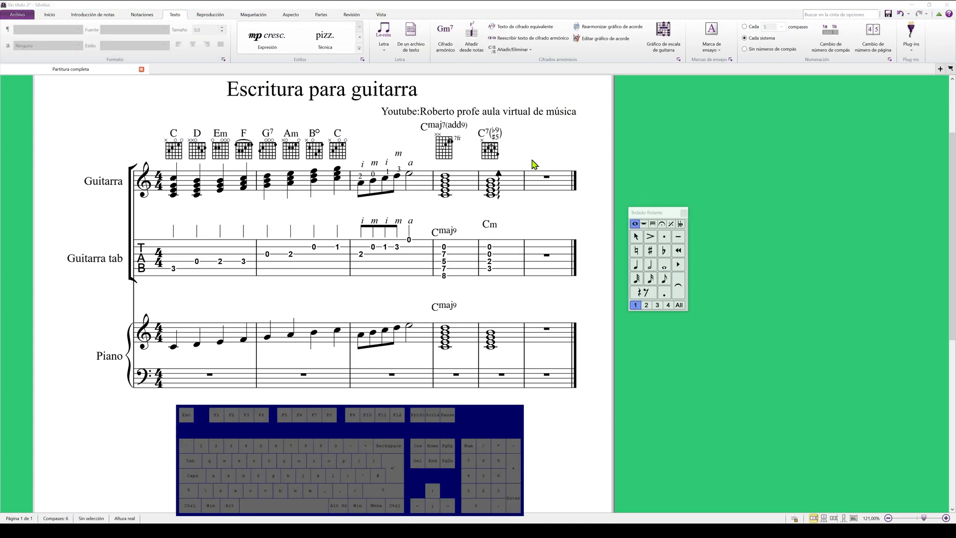
drag(562, 160, 525, 160)
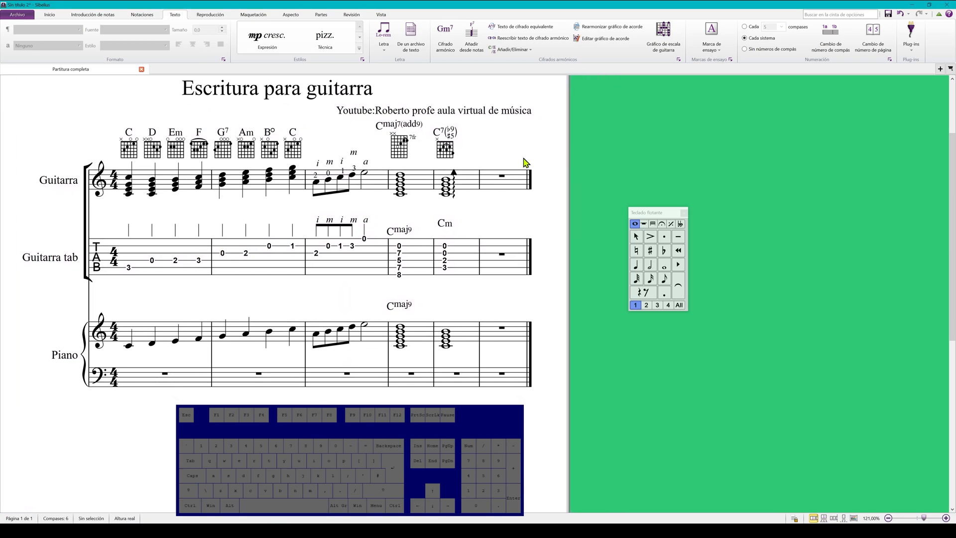
- Open the guitar scale diagram chooser, preview the C Menor armónica diagrams, and return the type to Mayor
click(668, 40)
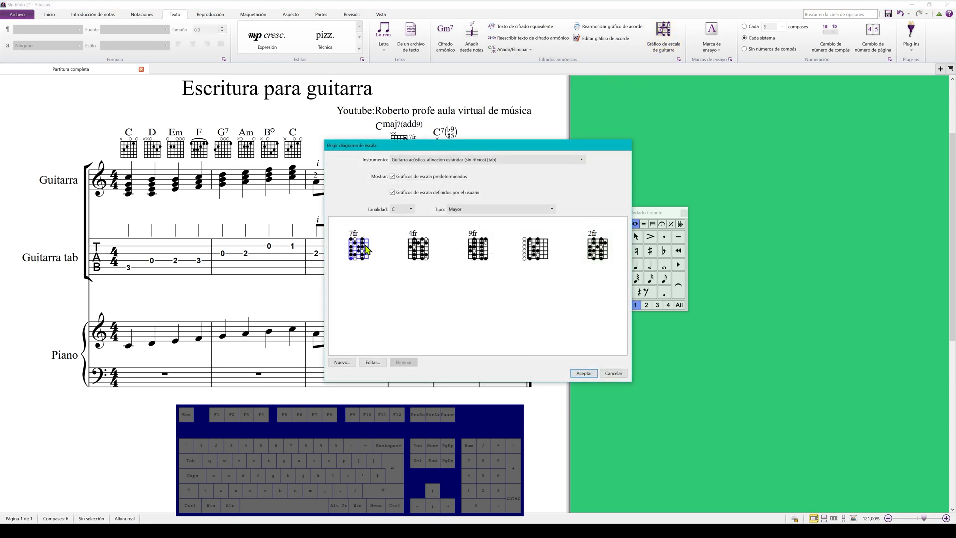
click(500, 210)
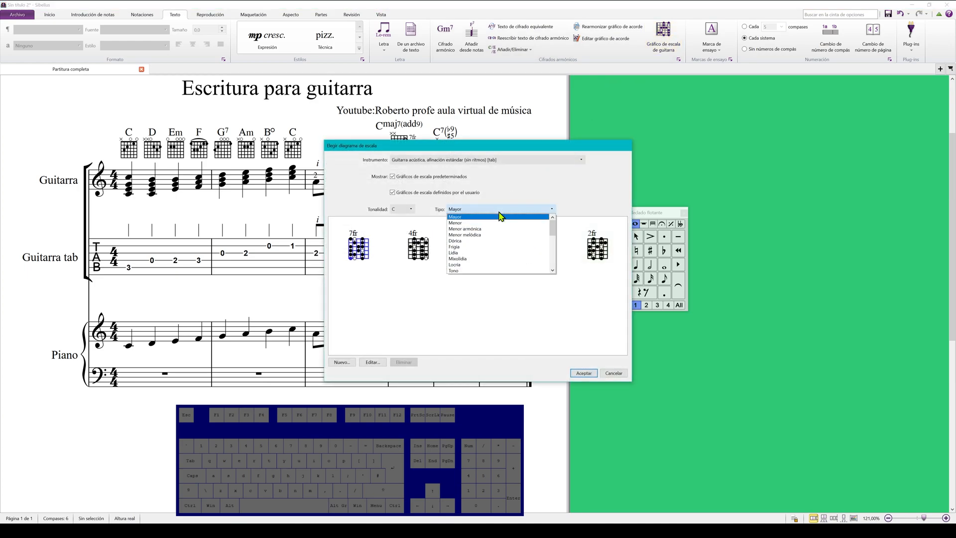
click(498, 229)
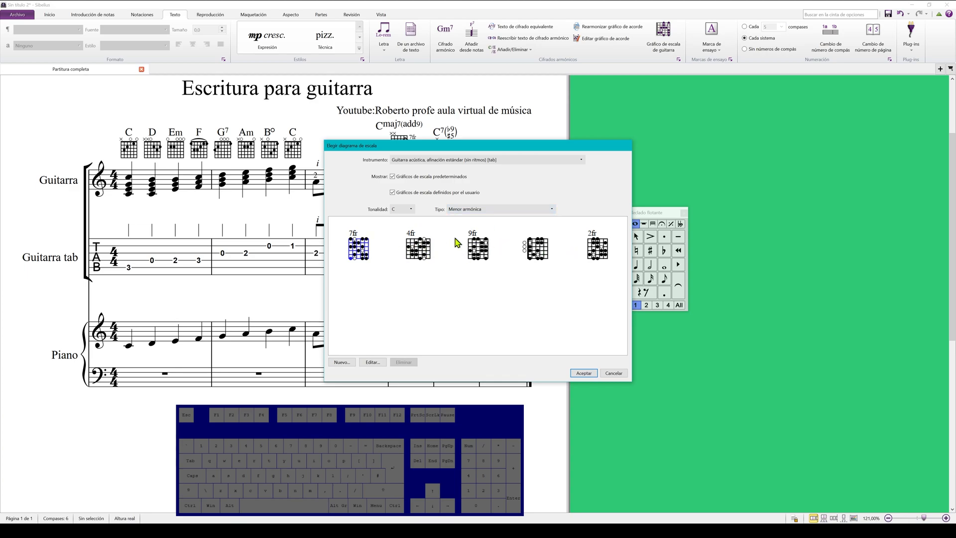
click(403, 210)
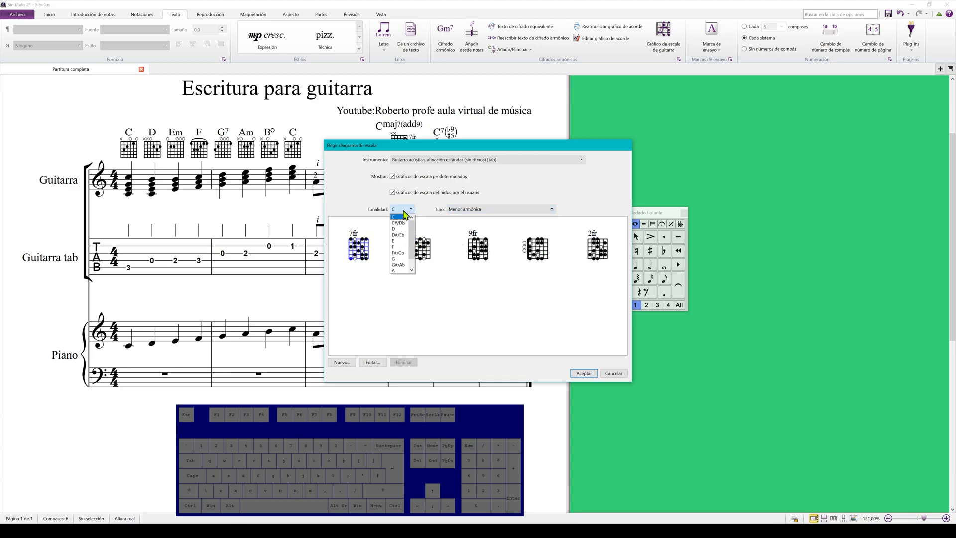
click(404, 216)
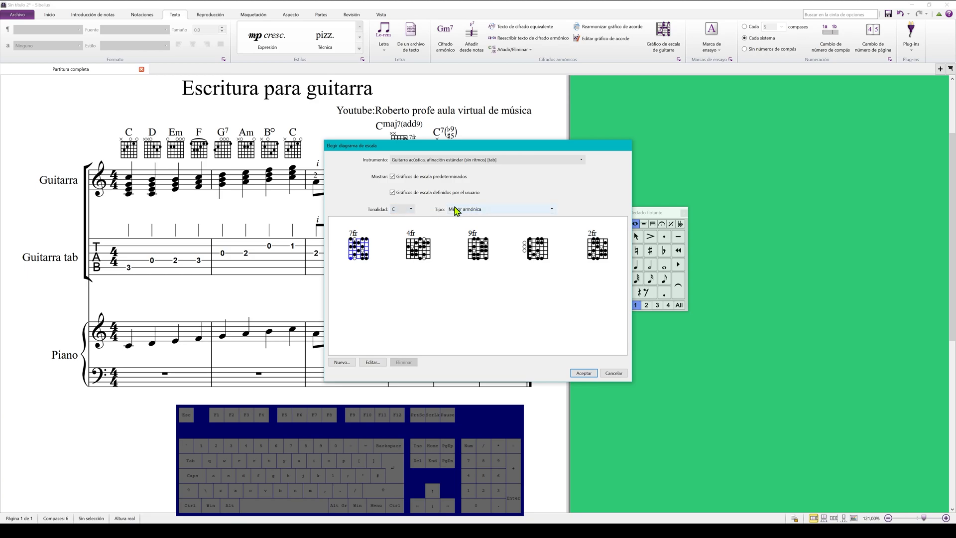
click(479, 209)
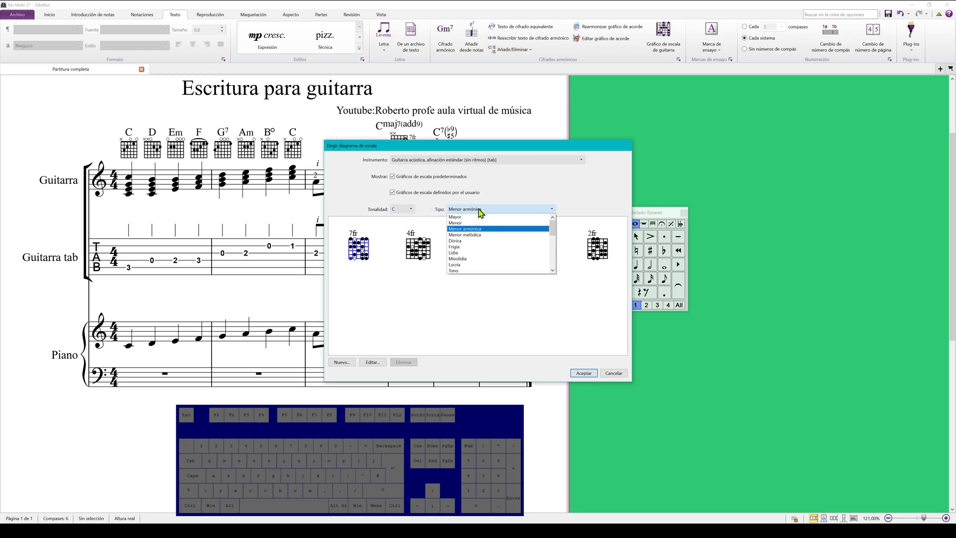
click(480, 218)
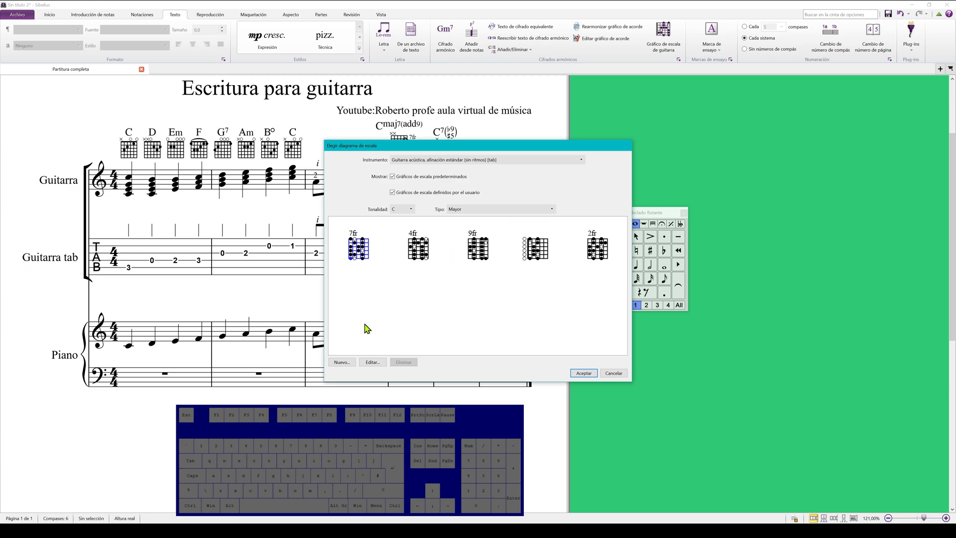
- Start a new guitar scale diagram based on the open-position C Mayor shape
click(341, 362)
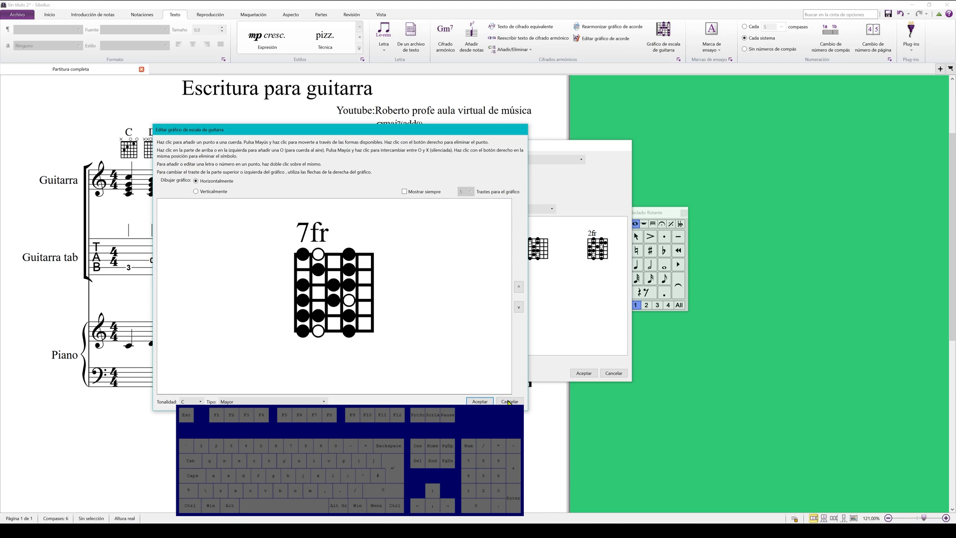
click(510, 401)
click(535, 256)
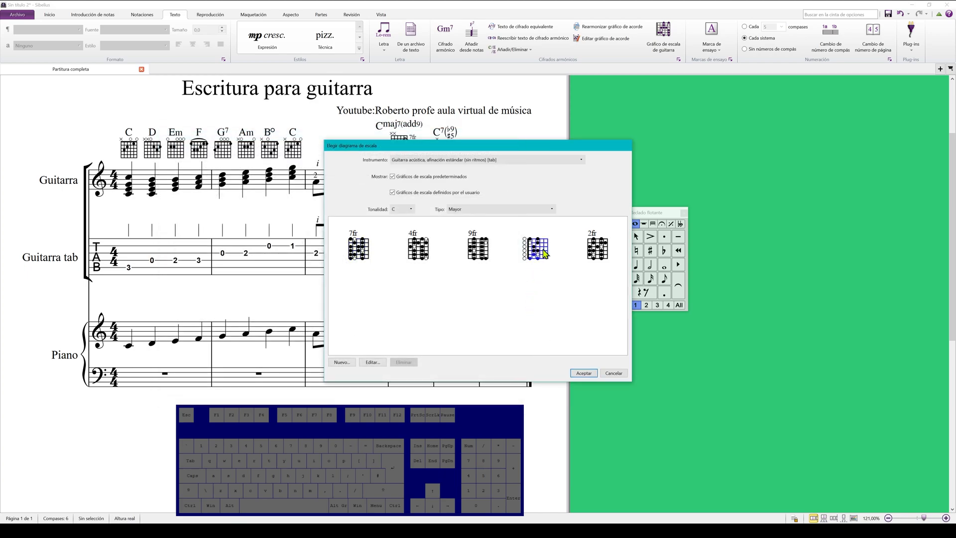
click(340, 363)
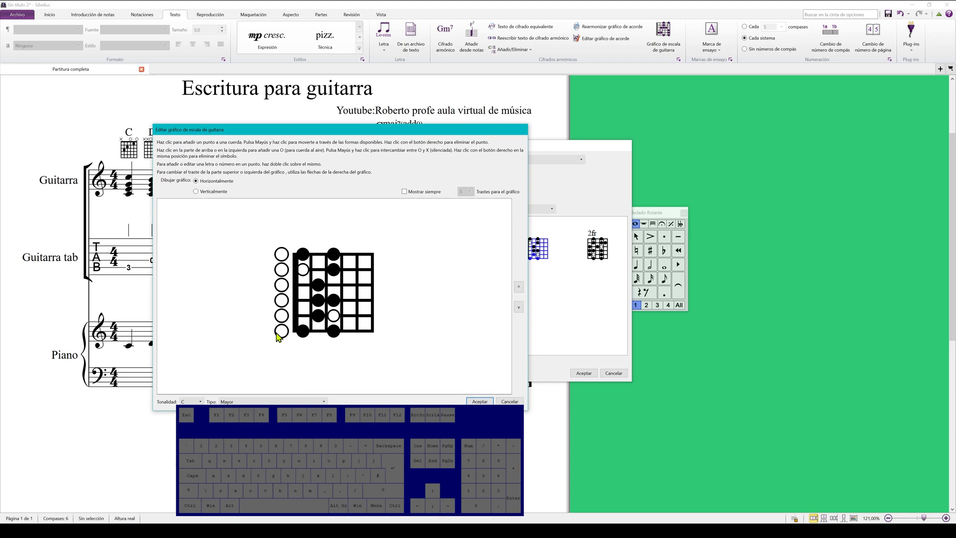
- Clear all the open-string circles and fret dots from the new scale diagram
right_click(282, 315)
right_click(282, 302)
right_click(281, 285)
right_click(282, 270)
right_click(281, 254)
right_click(282, 331)
right_click(302, 331)
right_click(333, 330)
right_click(333, 316)
right_click(319, 315)
right_click(319, 300)
right_click(332, 301)
right_click(319, 286)
right_click(333, 270)
right_click(302, 270)
right_click(304, 255)
right_click(333, 256)
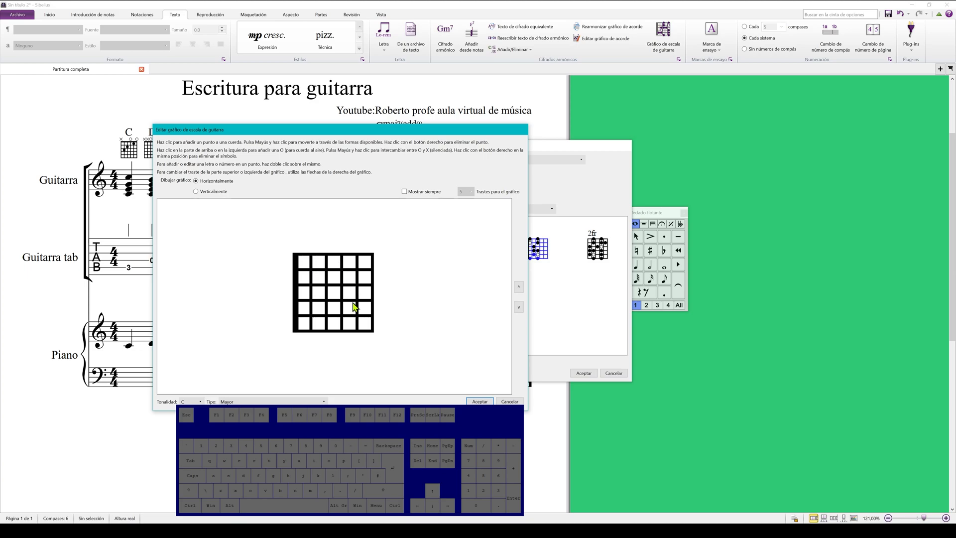
- Place a hollow dot at fret 3 and a solid dot at fret 5 of the fifth string, plus solid dots at fourth-string frets 2, 3 and 5
shift+click(328, 323)
shift+click(328, 323)
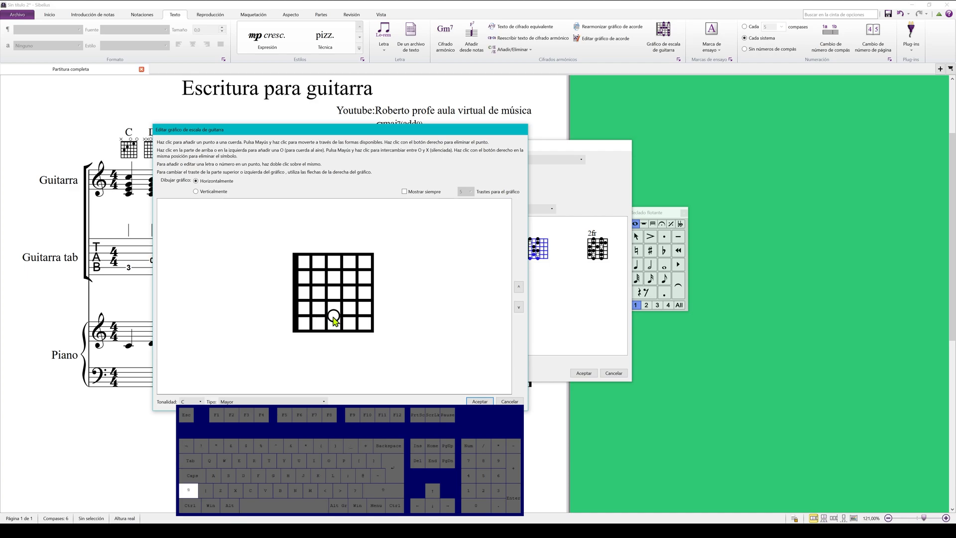
click(366, 319)
click(319, 301)
click(334, 302)
click(365, 301)
- Add solid dots at frets 2 and 4 and a hollow dot at fret 5 of the third string, and save the scale diagram
click(319, 286)
click(350, 286)
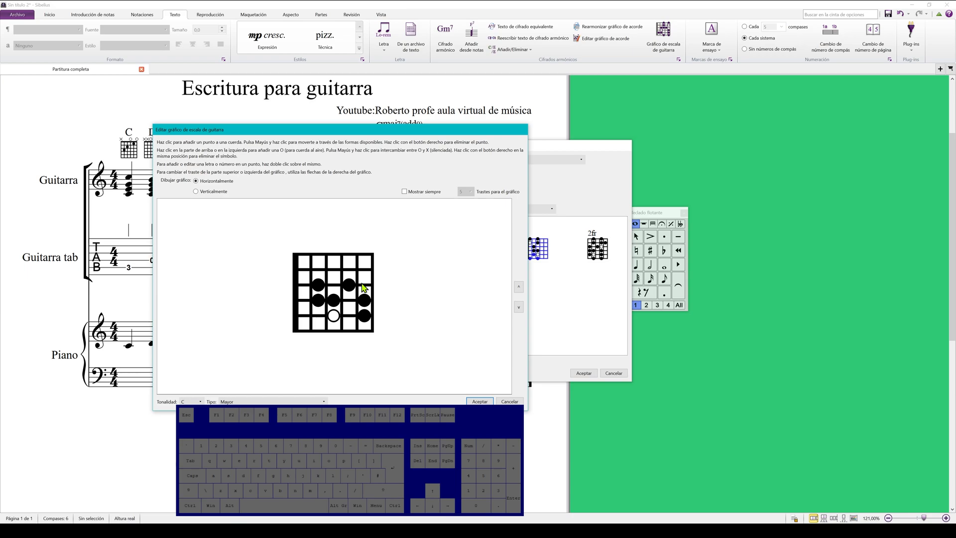
shift+click(365, 287)
shift+click(365, 287)
click(475, 401)
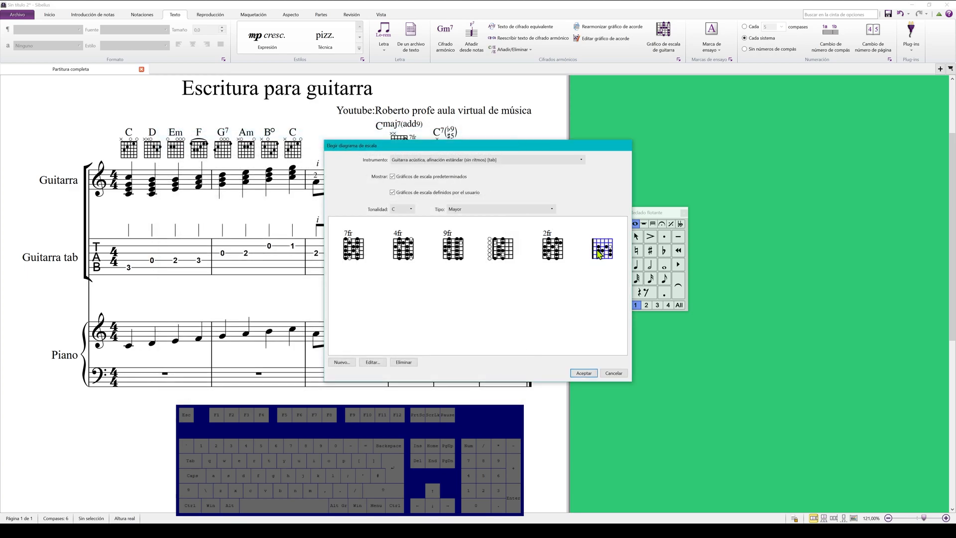
- Insert the custom C Mayor scale diagram above bar 6 of the Guitarra staff and align it over the whole-bar rest
click(583, 373)
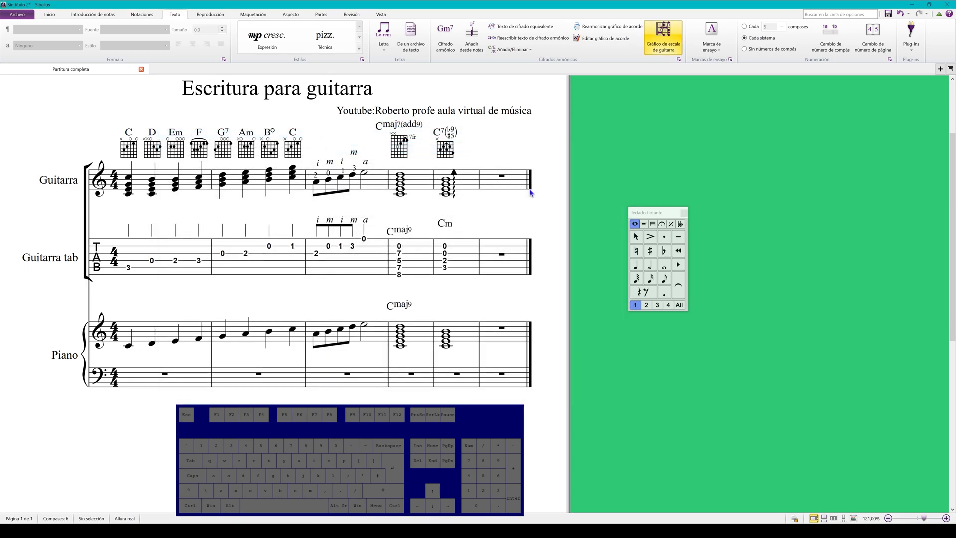
click(494, 156)
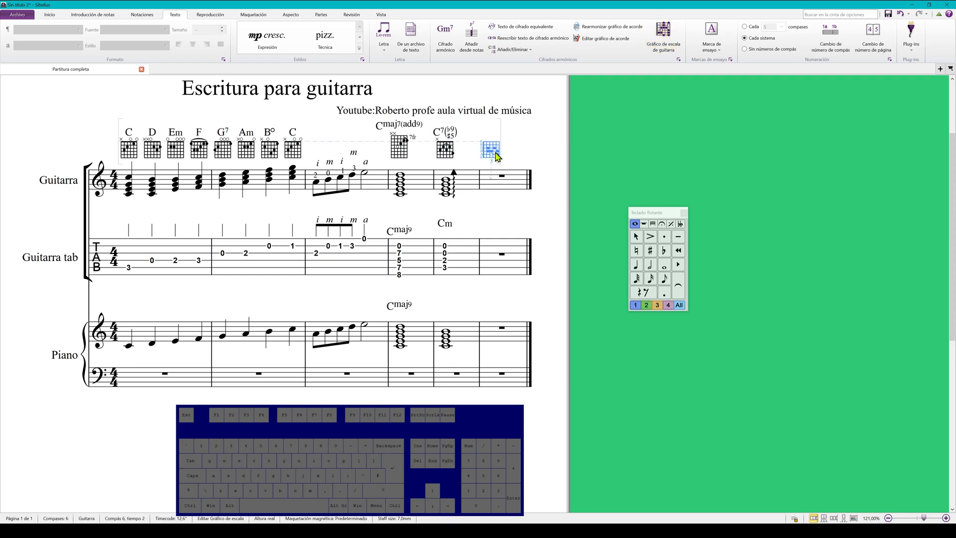
drag(504, 153, 507, 153)
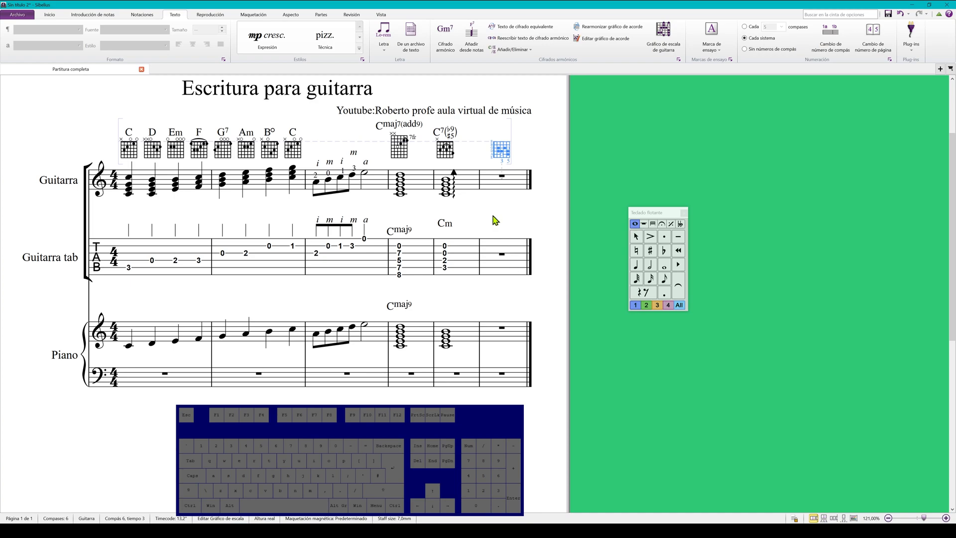
key(Escape)
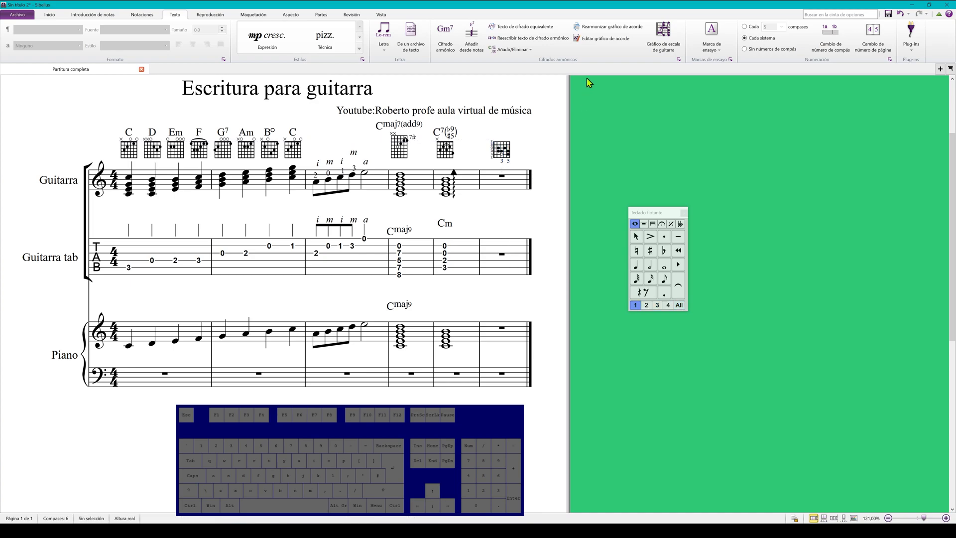